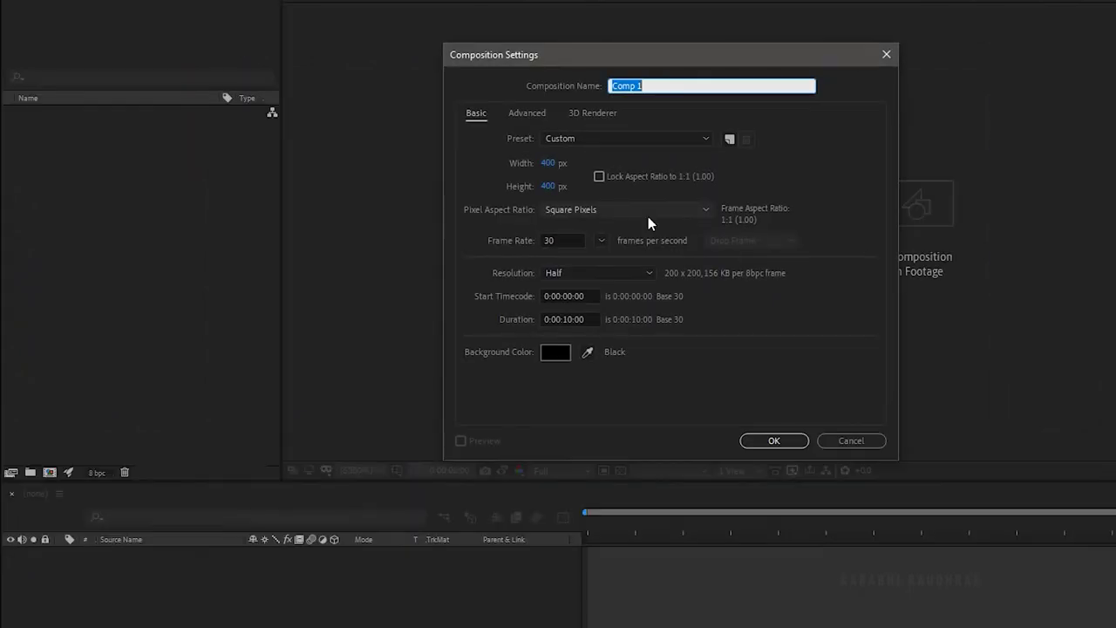
Name the new composition logo 1 and set the Ellipse Tool to draw with no fill.
{"action": "key", "text": "BackSpace"}
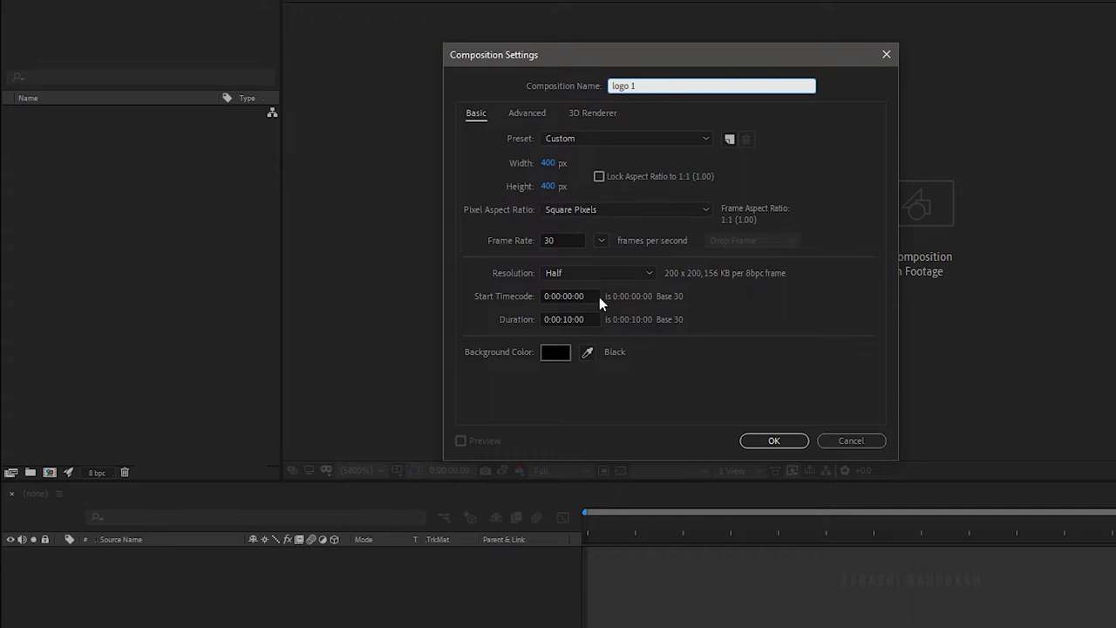
{"action": "left_click", "coordinate": [772, 440]}
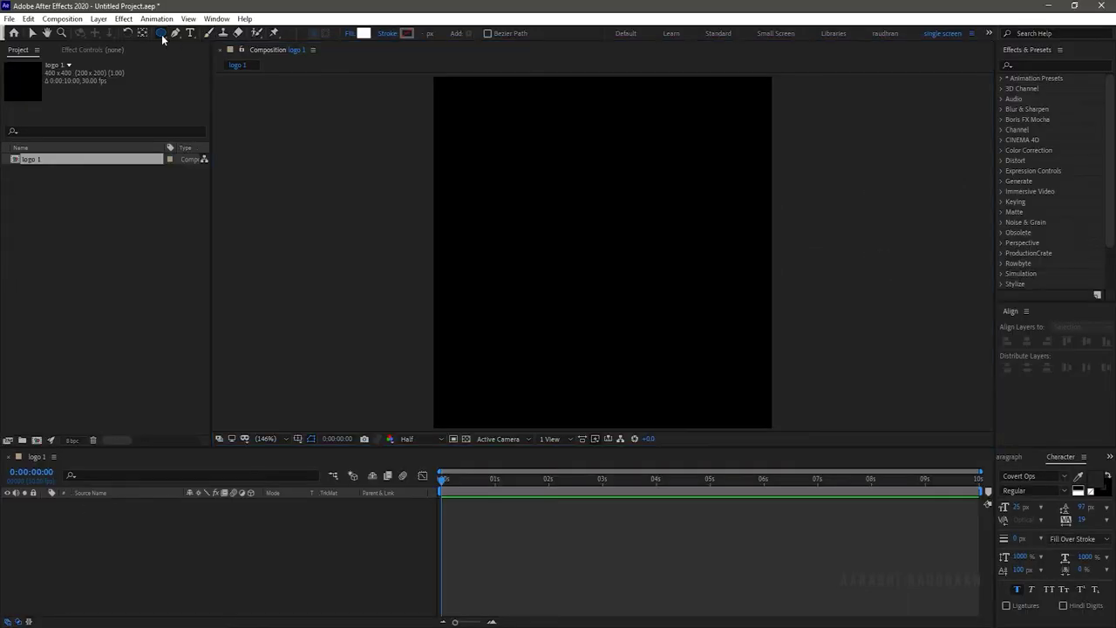
{"action": "left_click_drag", "start_coordinate": [162, 39], "coordinate": [200, 55]}
{"action": "left_click", "coordinate": [349, 33]}
{"action": "left_click", "coordinate": [534, 243]}
{"action": "left_click", "coordinate": [576, 312]}
Give new shapes a solid stroke 40 px wide.
{"action": "left_click", "coordinate": [388, 34]}
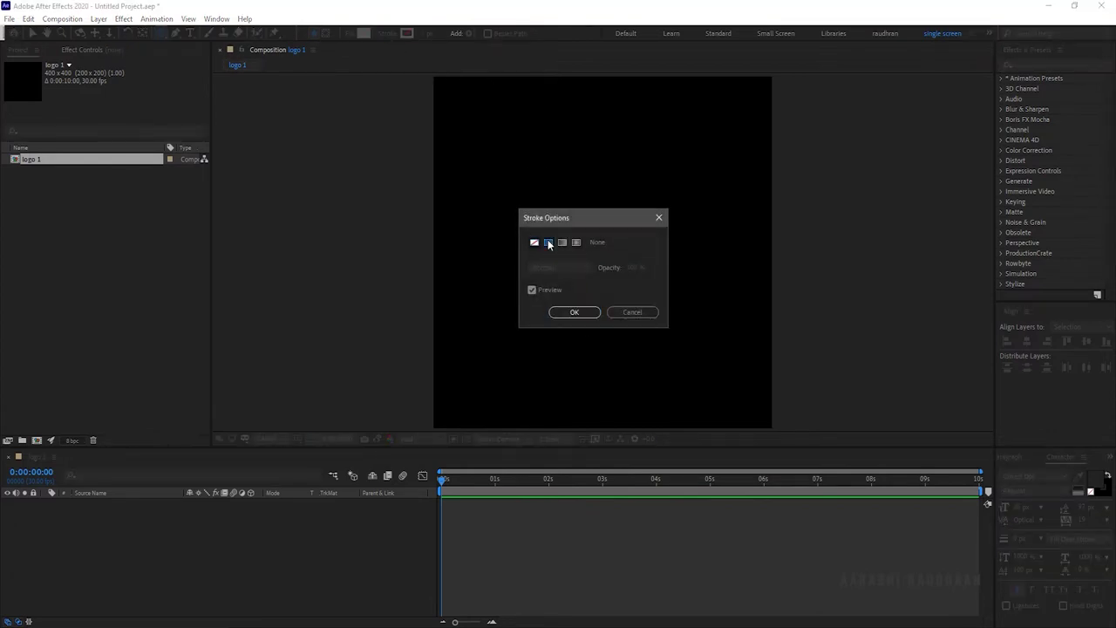
{"action": "left_click", "coordinate": [578, 313]}
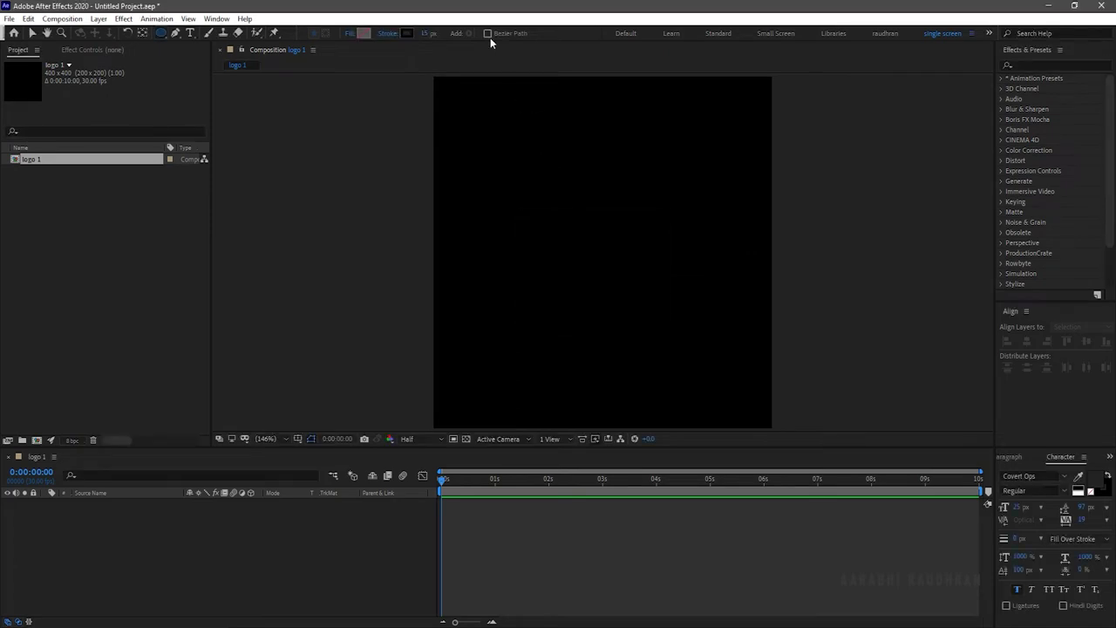
{"action": "left_click", "coordinate": [427, 33]}
{"action": "type", "text": "40"}
{"action": "key", "text": "Return"}
Draw a large circle filling most of the canvas and make its stroke white FFFFFF.
{"action": "left_click_drag", "start_coordinate": [472, 158], "coordinate": [704, 387]}
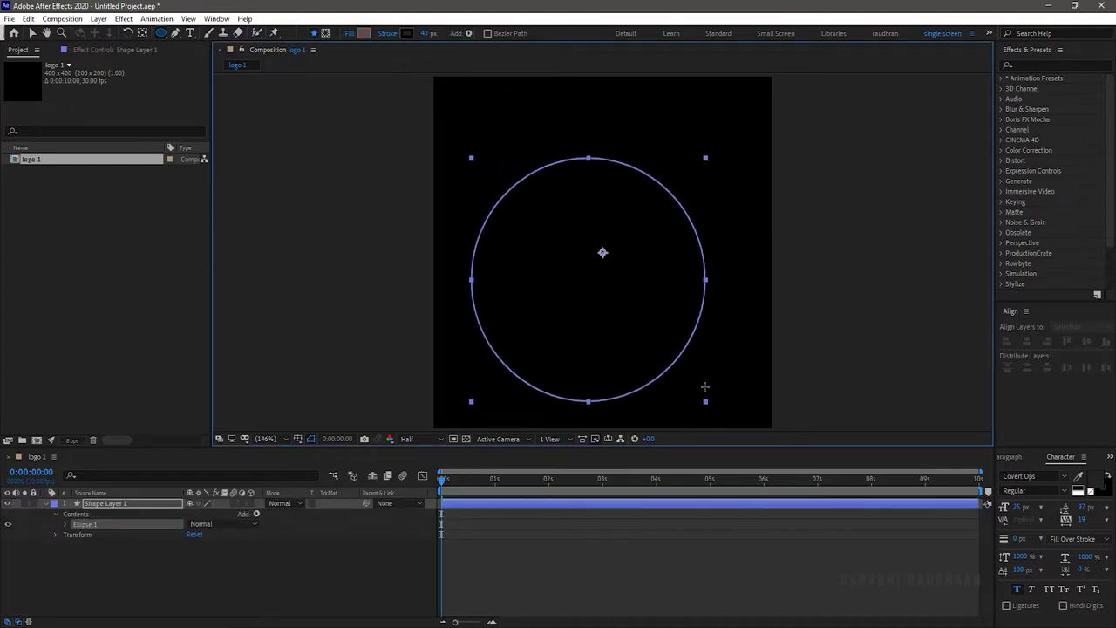
{"action": "left_click", "coordinate": [407, 33]}
{"action": "left_click", "coordinate": [947, 259]}
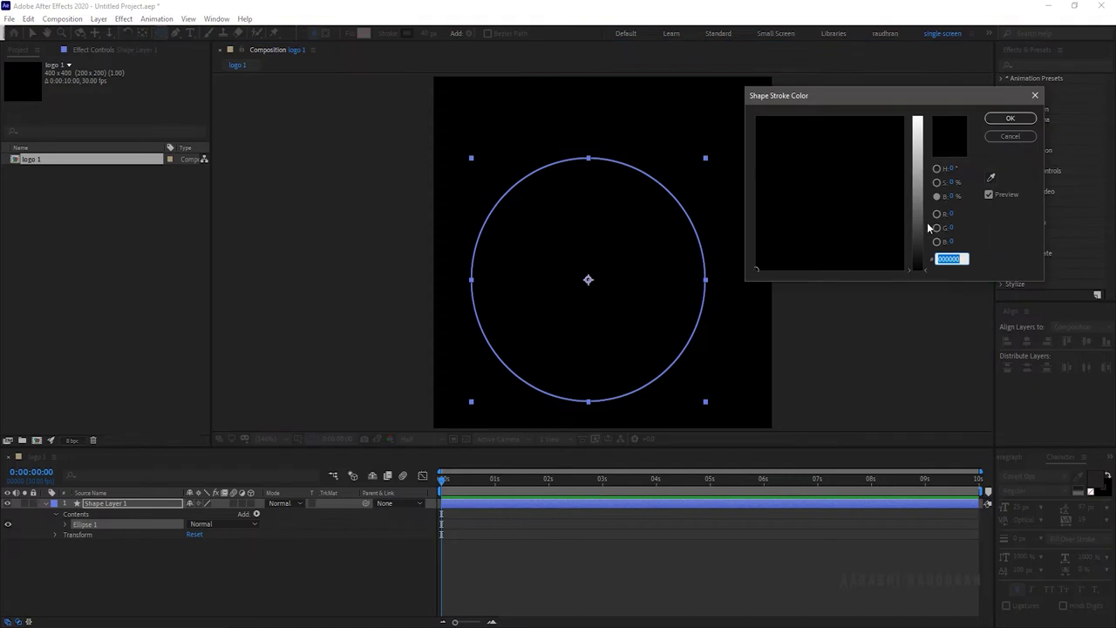
{"action": "type", "text": "FFFFFF"}
{"action": "key", "text": "Tab"}
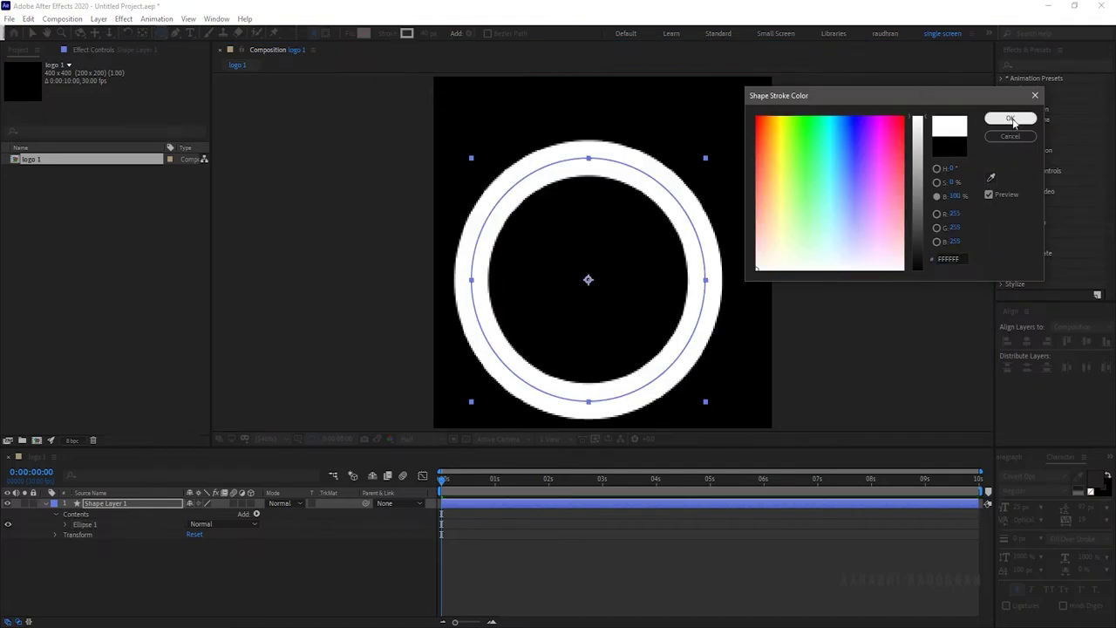
{"action": "left_click", "coordinate": [1011, 119]}
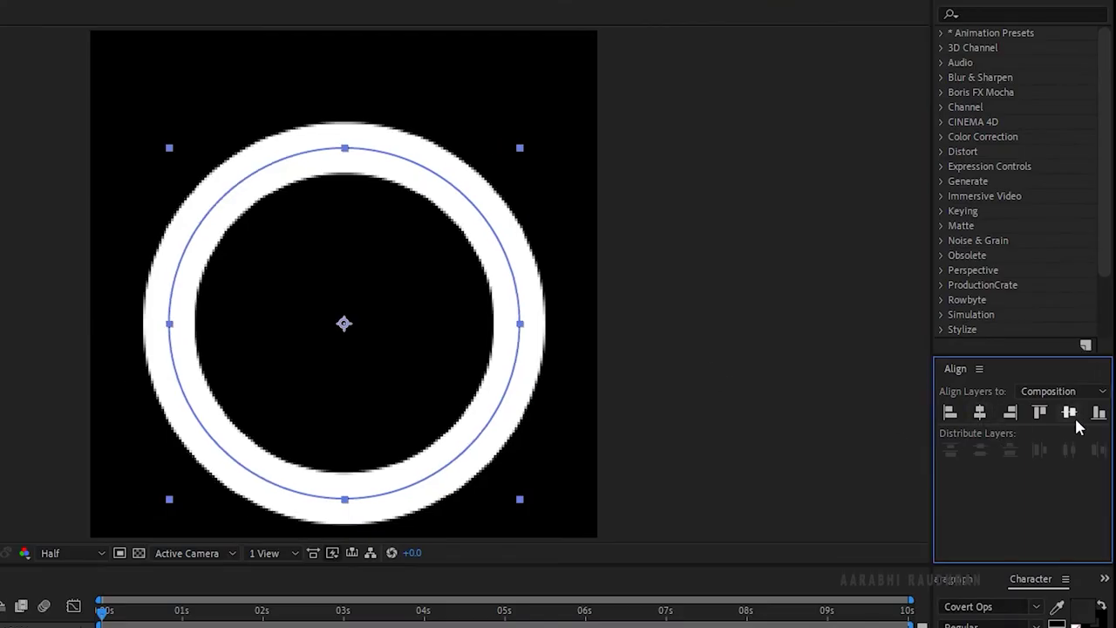
Centre the ring vertically in the composition and duplicate its layer.
{"action": "left_click", "coordinate": [1070, 413]}
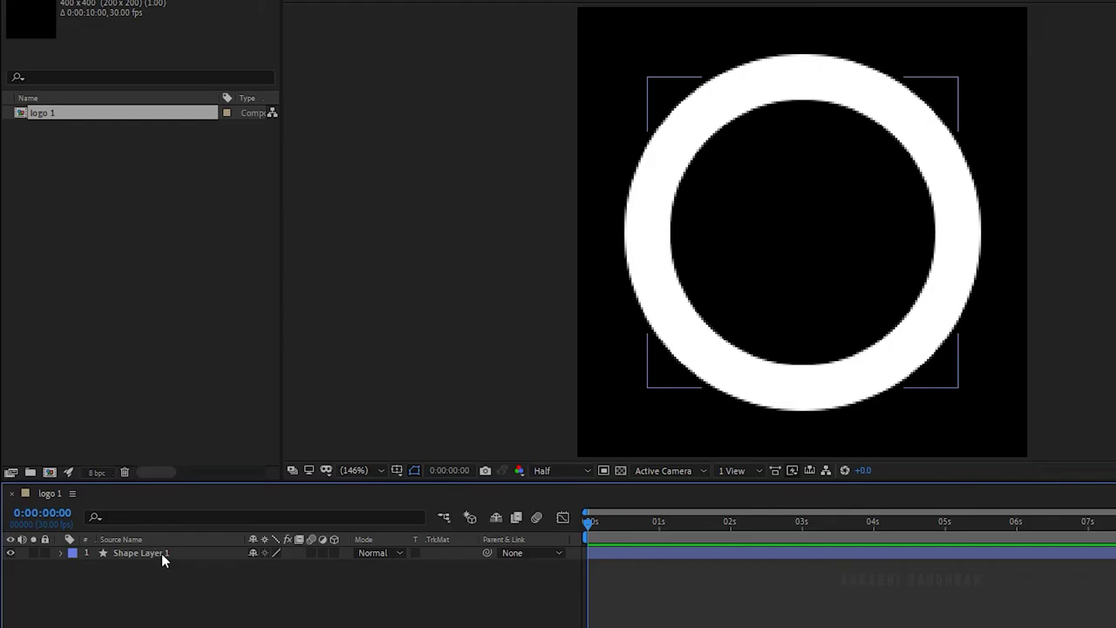
{"action": "left_click", "coordinate": [162, 553]}
{"action": "key", "text": "ctrl+d"}
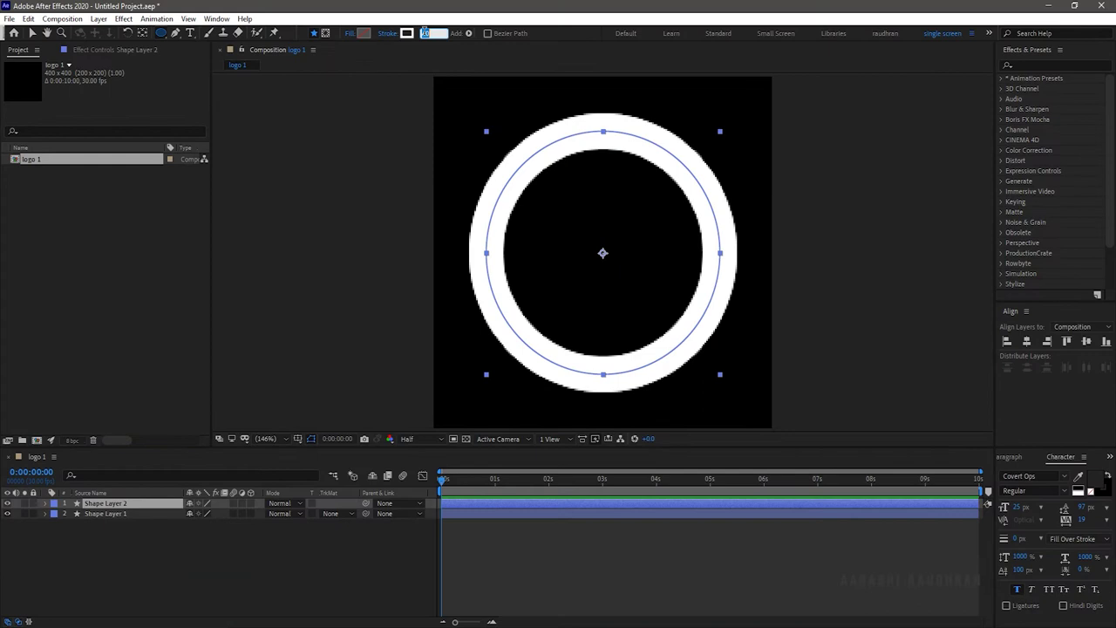
Give the duplicate ring, Shape Layer 2, a black stroke.
{"action": "key", "text": "Return"}
{"action": "key", "text": "Return"}
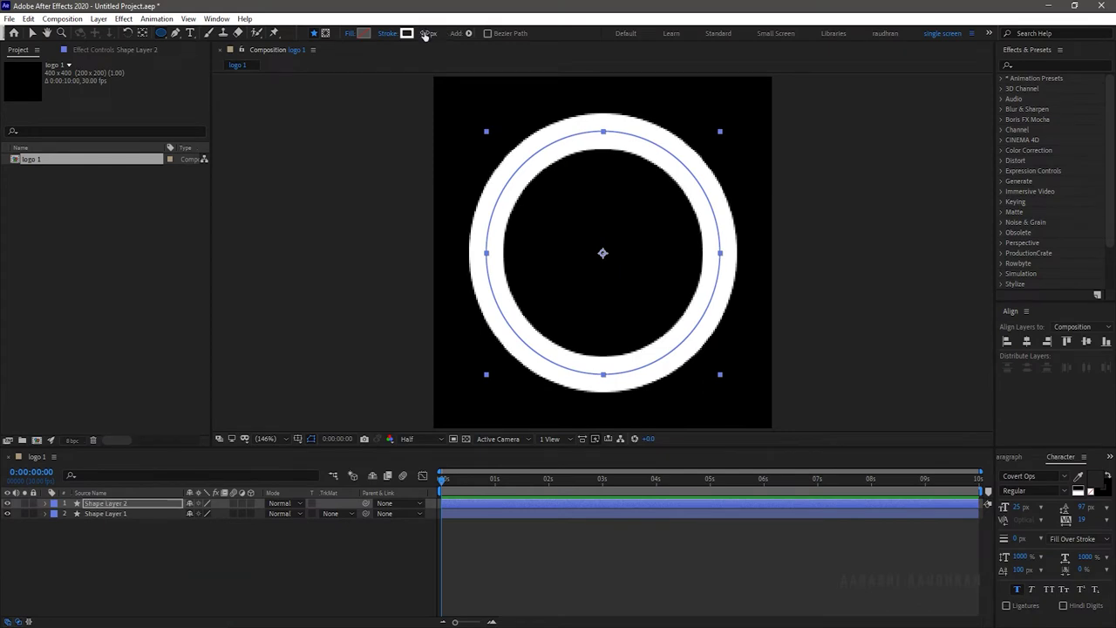
{"action": "left_click", "coordinate": [406, 33]}
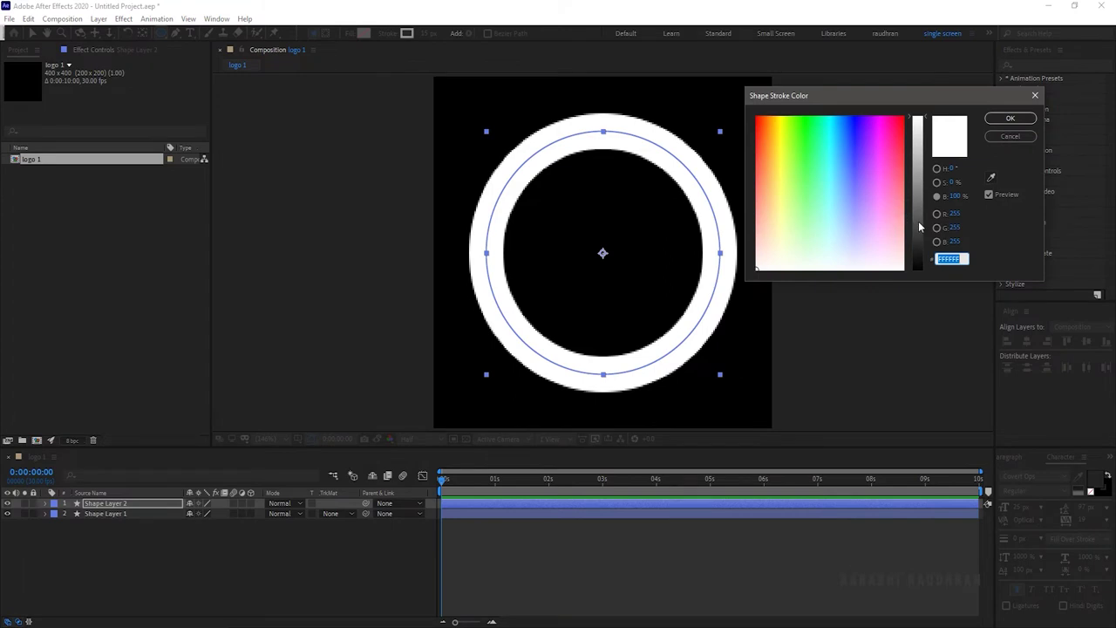
{"action": "left_click_drag", "start_coordinate": [919, 227], "coordinate": [921, 302]}
{"action": "left_click", "coordinate": [1008, 118]}
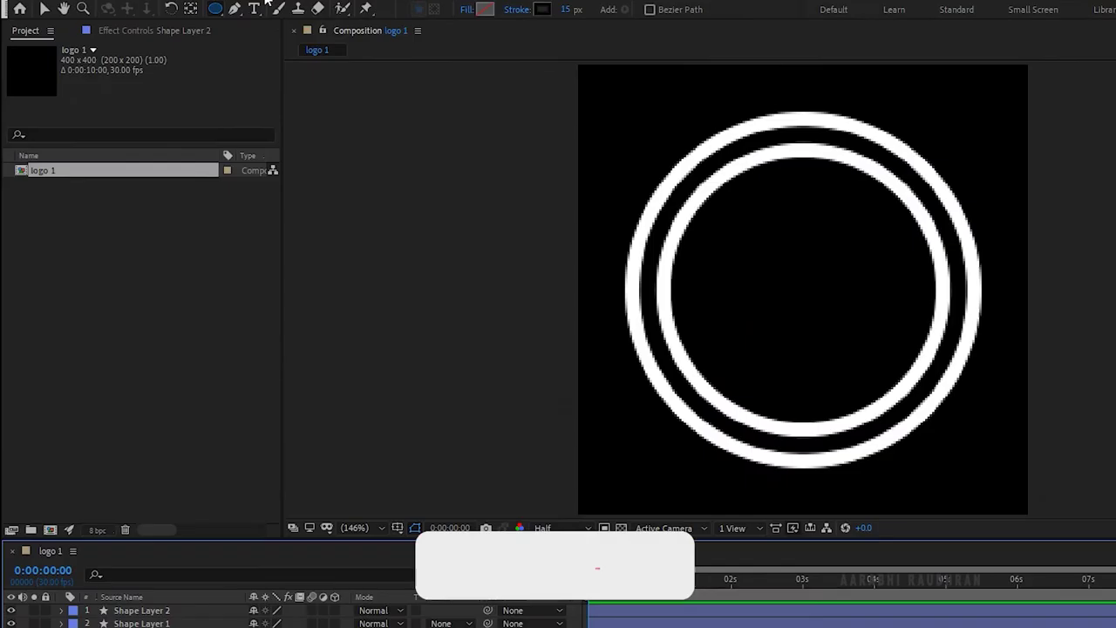
{"action": "left_click", "coordinate": [254, 8]}
Type AR on the canvas and centre it horizontally and vertically.
{"action": "left_click", "coordinate": [849, 282]}
{"action": "type", "text": "AR"}
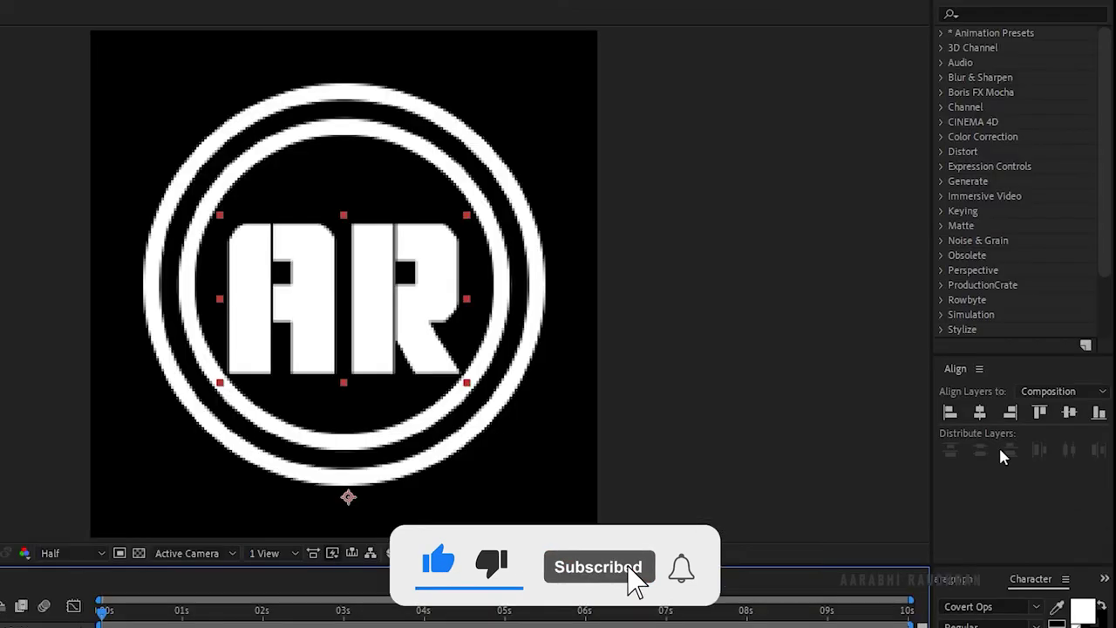
{"action": "left_click", "coordinate": [978, 412]}
{"action": "left_click", "coordinate": [1068, 411]}
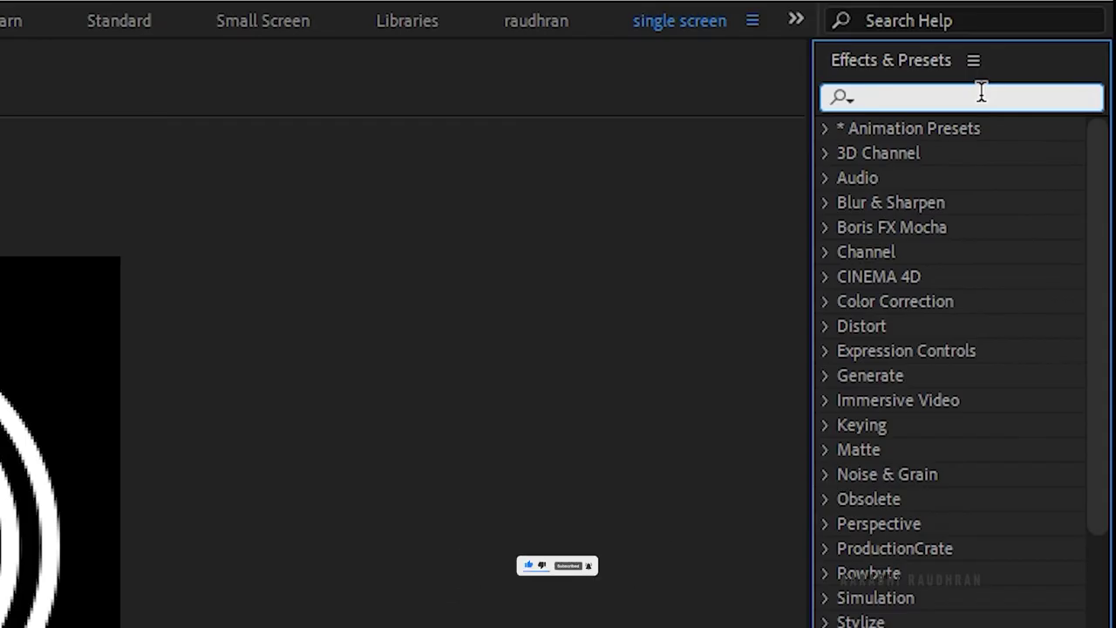
Find Gradient Ramp by searching 'ramp' in Effects & Presets and apply it to AR.
{"action": "left_click", "coordinate": [1036, 14]}
{"action": "type", "text": "ra"}
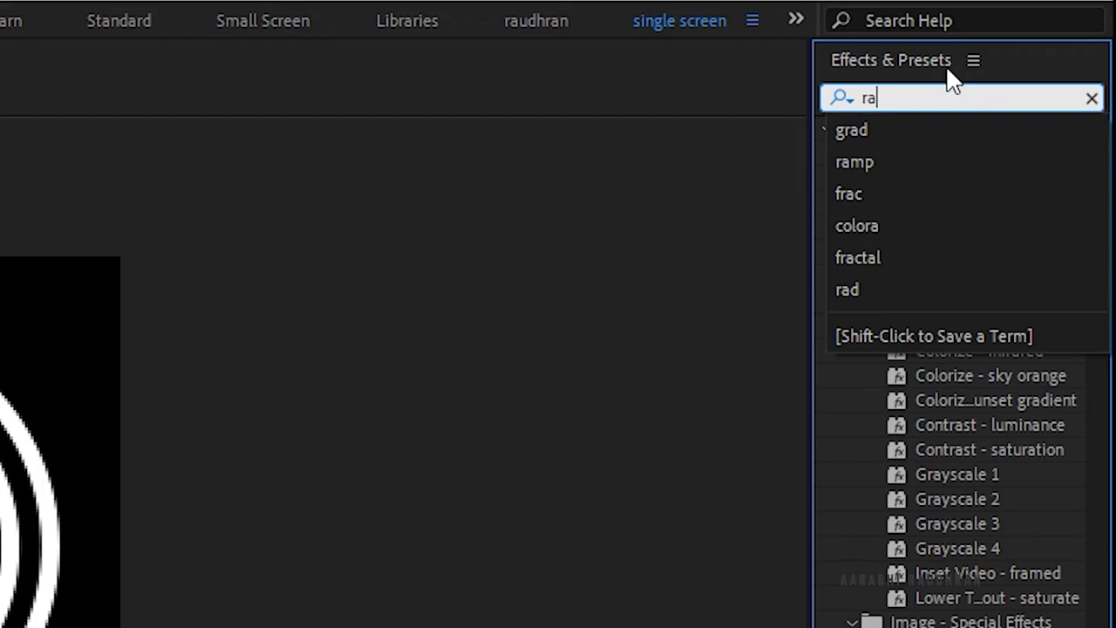
{"action": "type", "text": "mp"}
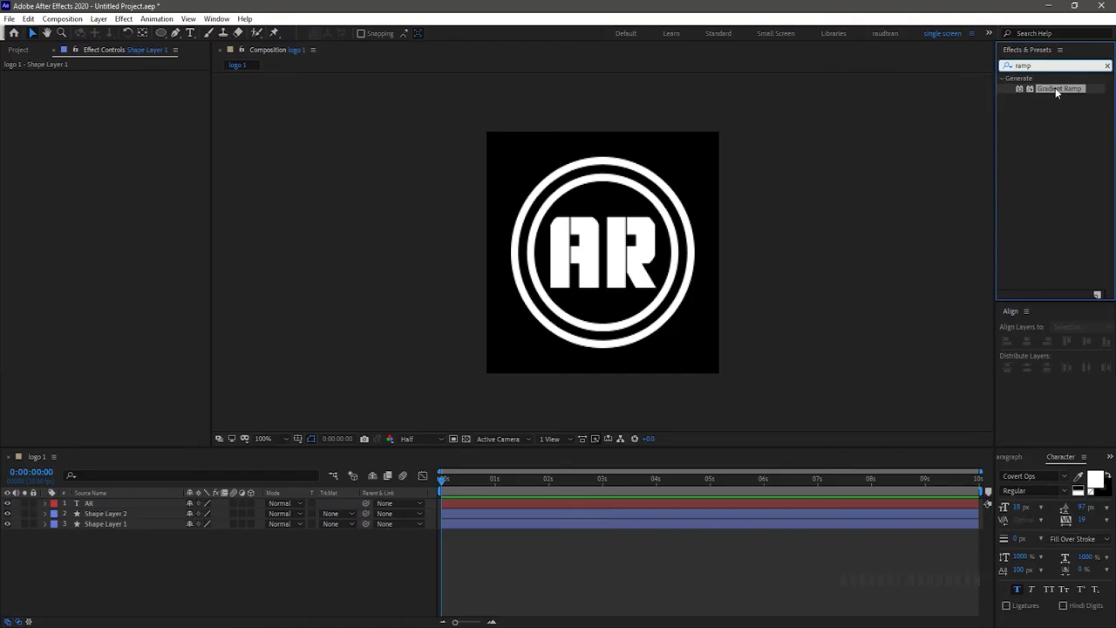
{"action": "left_click_drag", "start_coordinate": [1055, 87], "coordinate": [153, 503]}
Set the ramp's Start Color to red FF0350 and its Start of Ramp at the top of AR.
{"action": "left_click", "coordinate": [120, 95]}
{"action": "left_click_drag", "start_coordinate": [868, 151], "coordinate": [895, 117]}
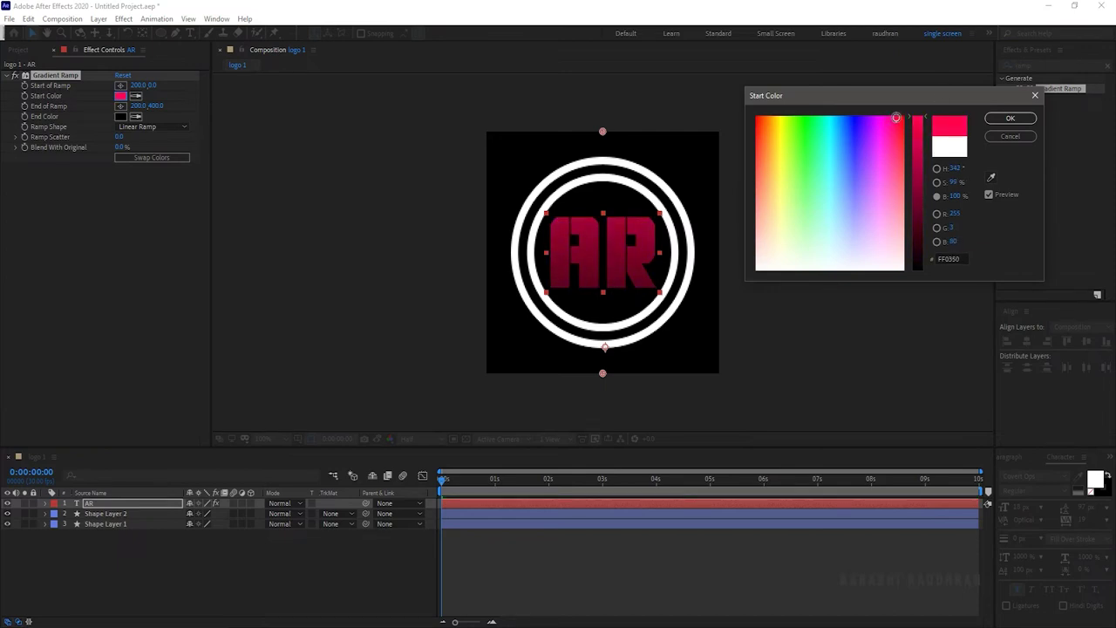
{"action": "left_click", "coordinate": [1009, 117]}
{"action": "left_click", "coordinate": [120, 84]}
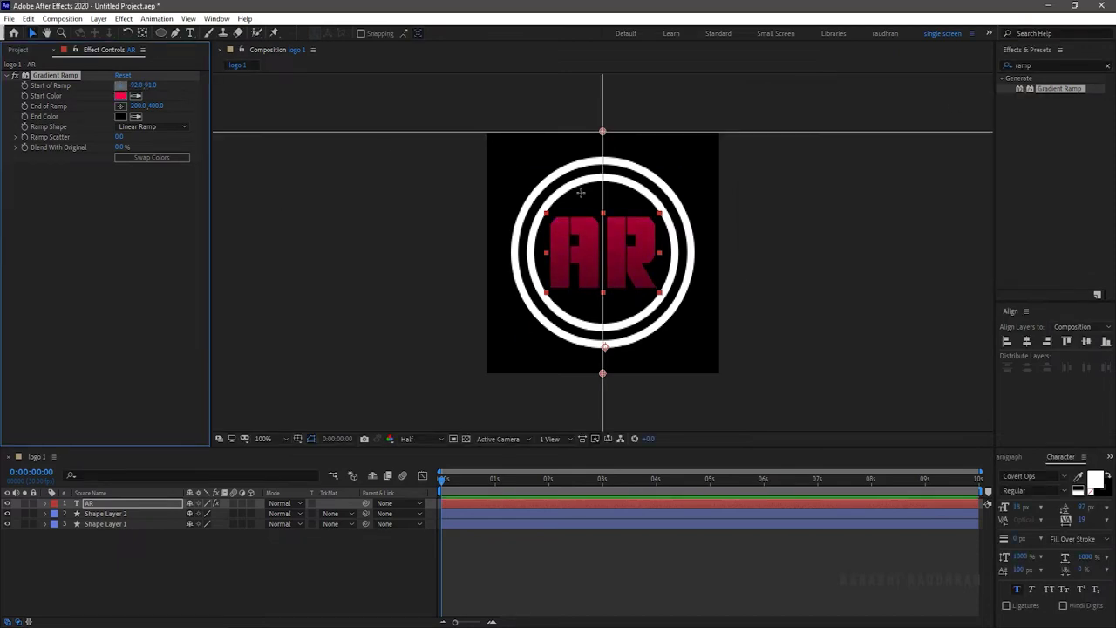
{"action": "left_click", "coordinate": [603, 213]}
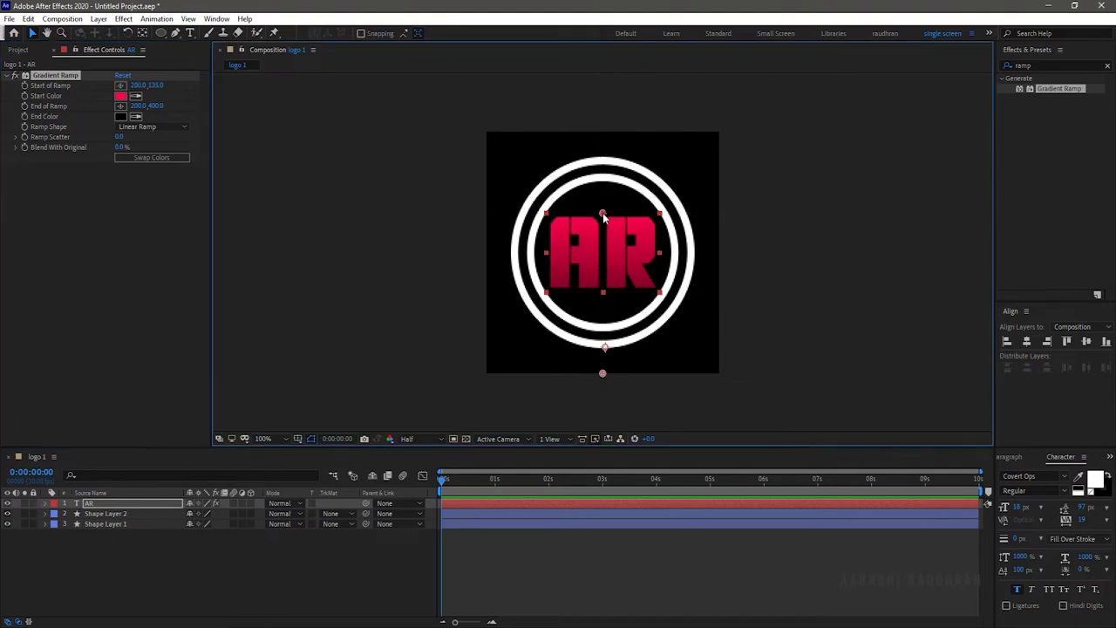
{"action": "key", "text": "ctrl+shift+a"}
{"action": "left_click", "coordinate": [77, 76]}
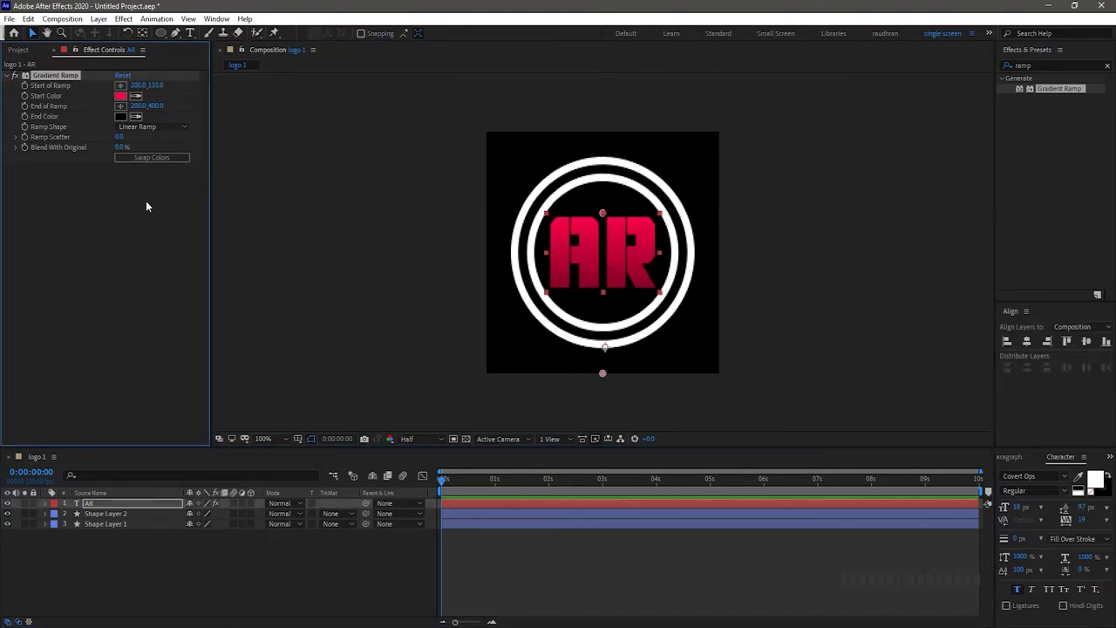
Paste the Gradient Ramp onto Shape Layer 1 and swap its start and end colours.
{"action": "left_click", "coordinate": [95, 523]}
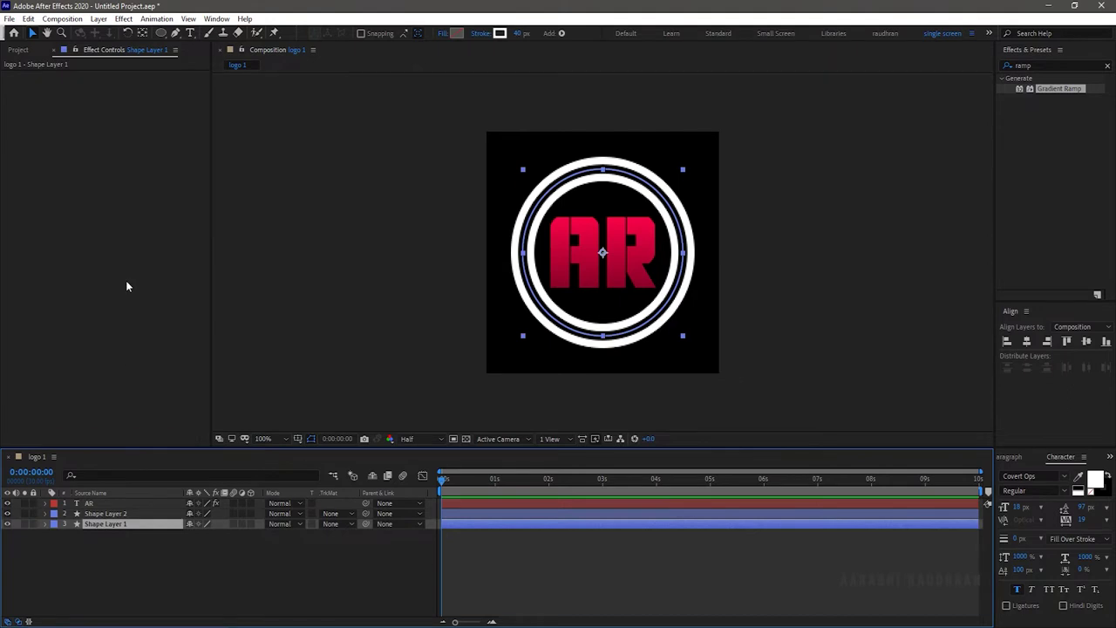
{"action": "key", "text": "ctrl+v"}
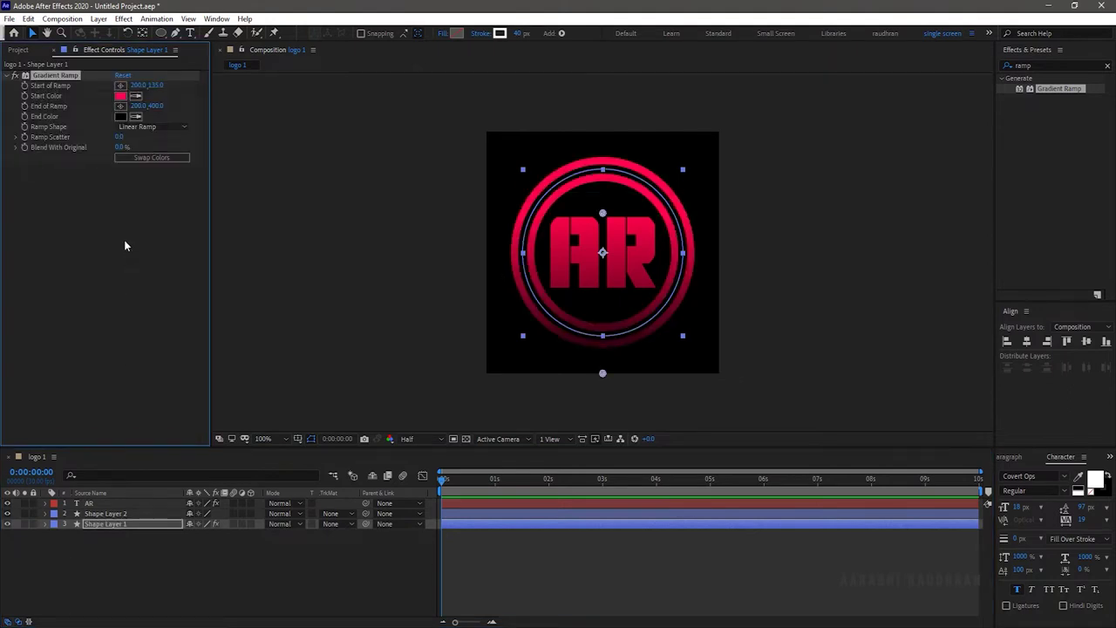
{"action": "left_click", "coordinate": [146, 158]}
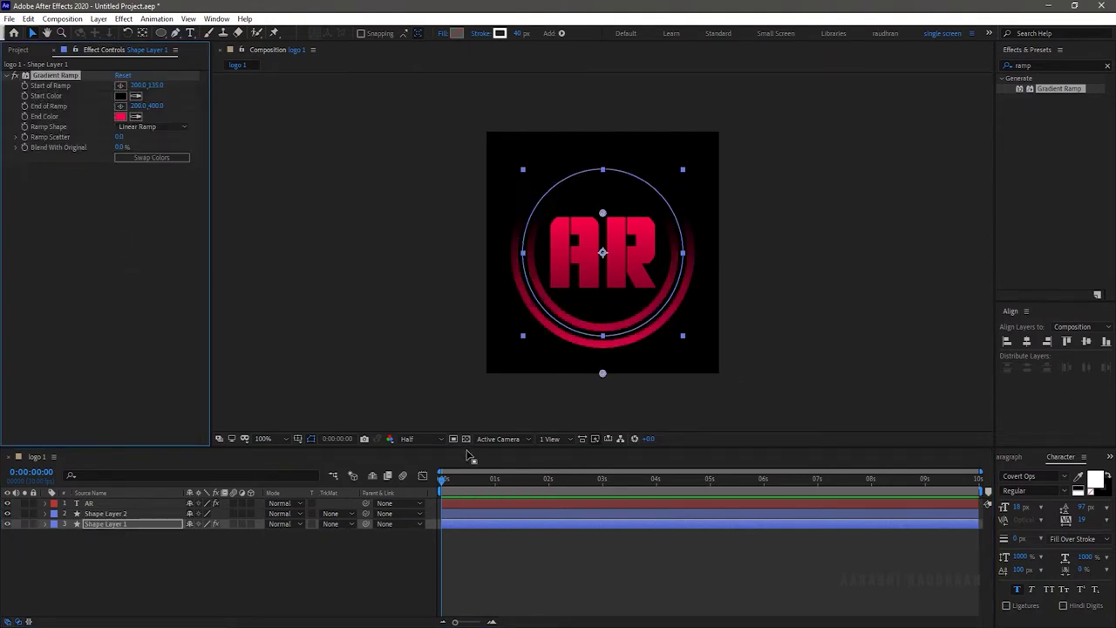
Move the ring ramp's start and end points upward, then duplicate the logo 1 composition.
{"action": "left_click_drag", "start_coordinate": [602, 373], "coordinate": [604, 297]}
{"action": "left_click_drag", "start_coordinate": [603, 213], "coordinate": [598, 131]}
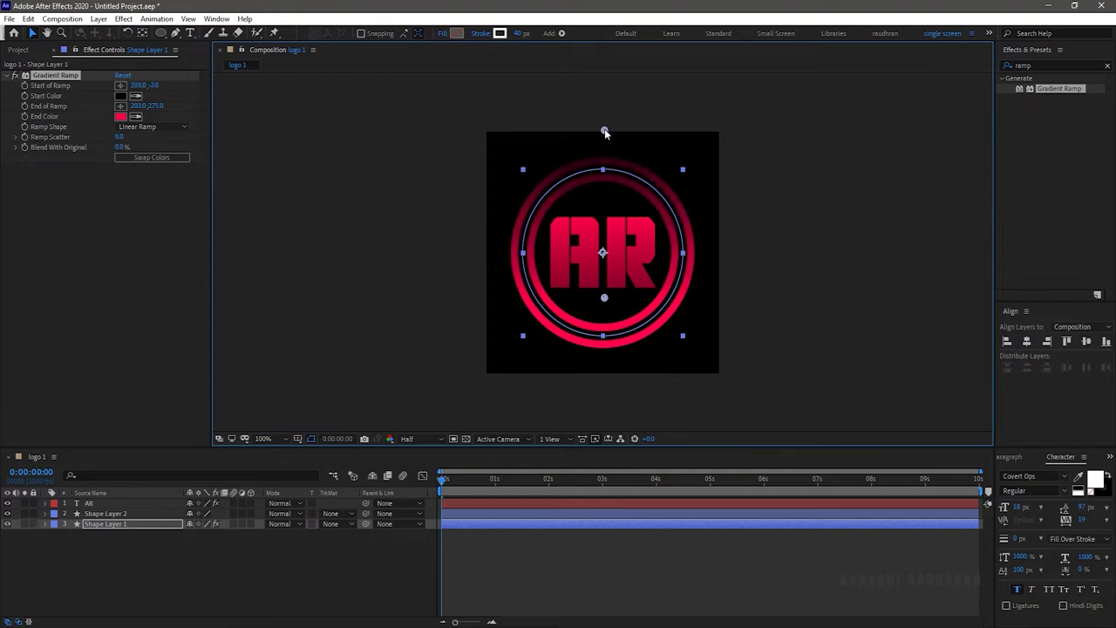
{"action": "left_click", "coordinate": [59, 158]}
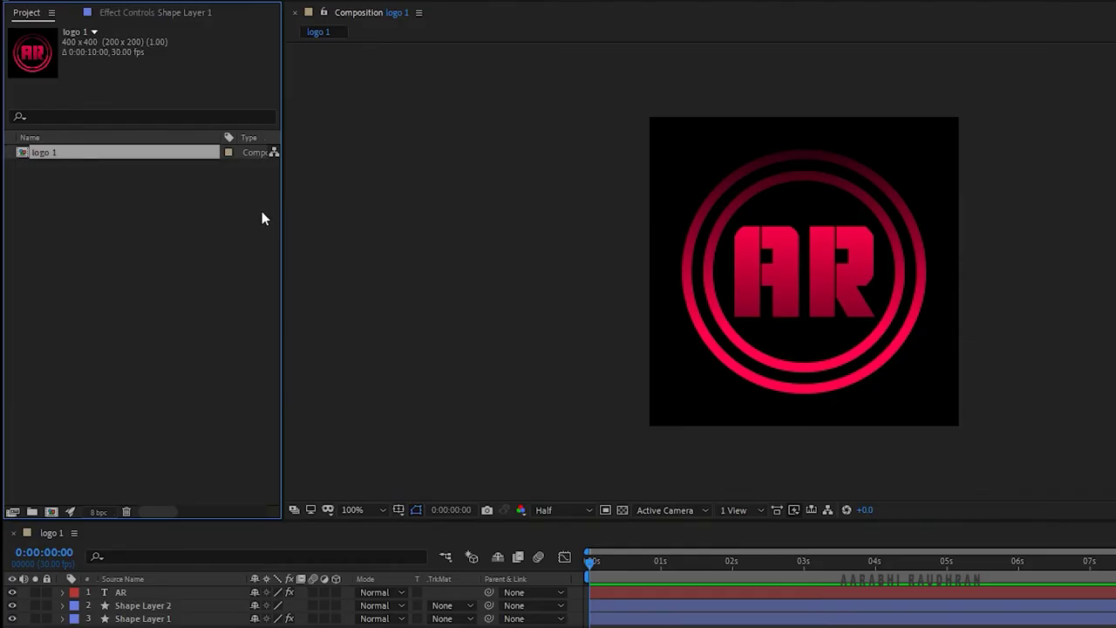
{"action": "key", "text": "ctrl+d"}
Open logo 2 and change the AR gradient's start colour to teal 56FFC9, copying the hex.
{"action": "left_click", "coordinate": [122, 226]}
{"action": "double_click", "coordinate": [60, 168]}
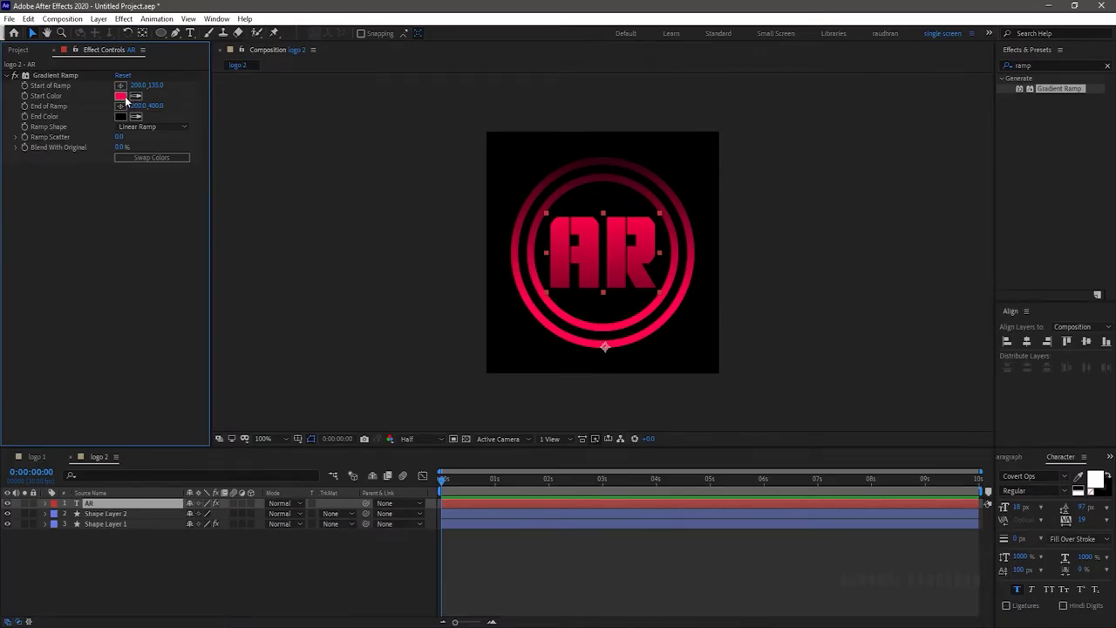
{"action": "left_click", "coordinate": [121, 96]}
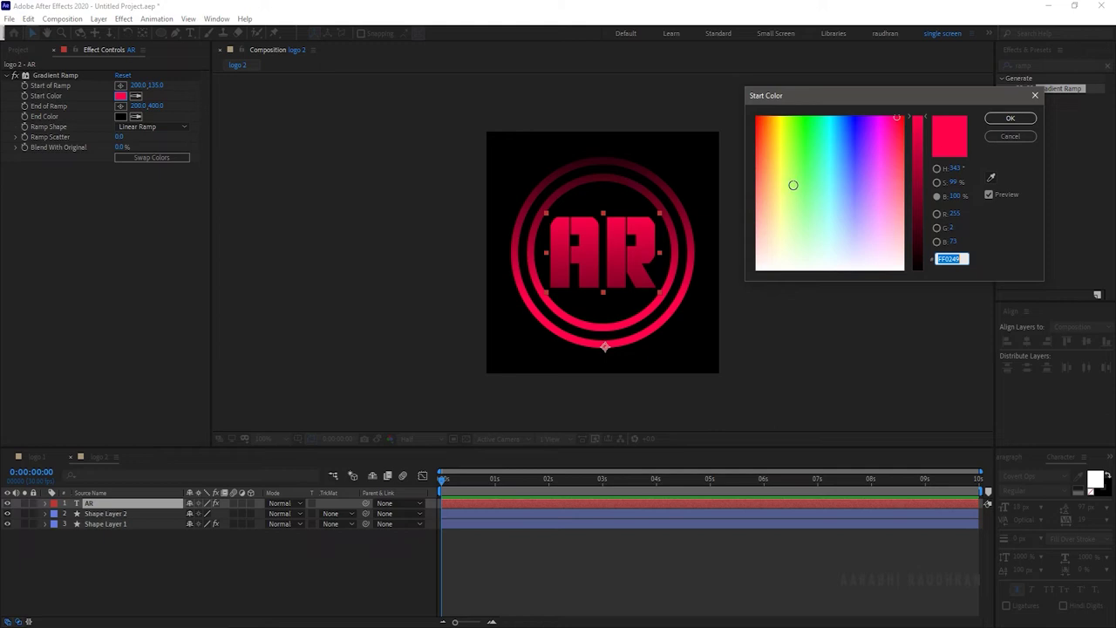
{"action": "type", "text": "56FFC9"}
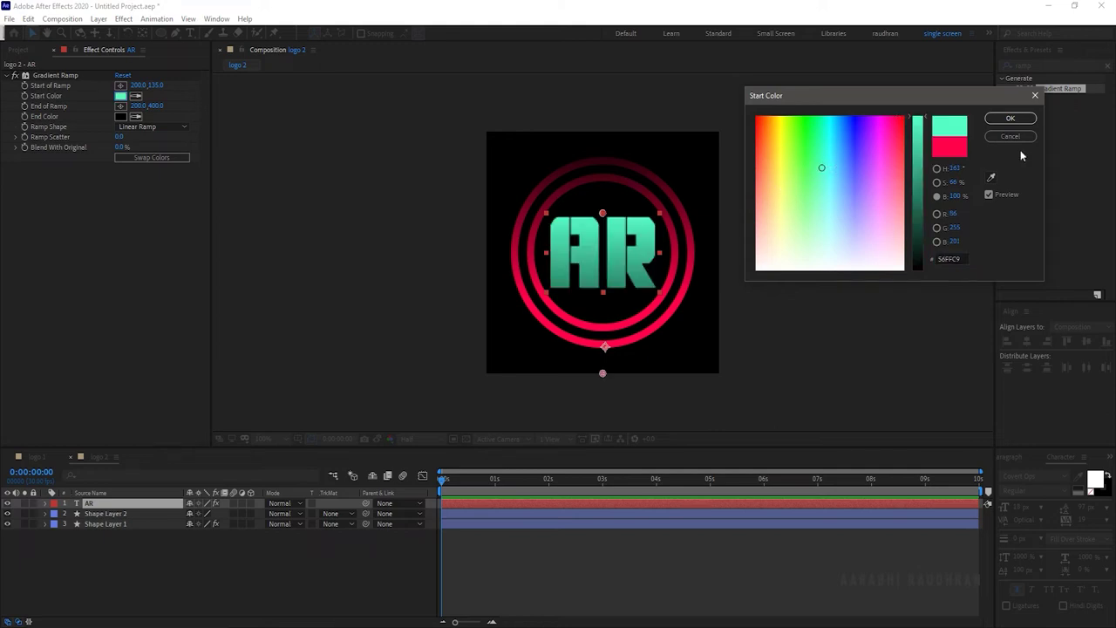
{"action": "key", "text": "Return"}
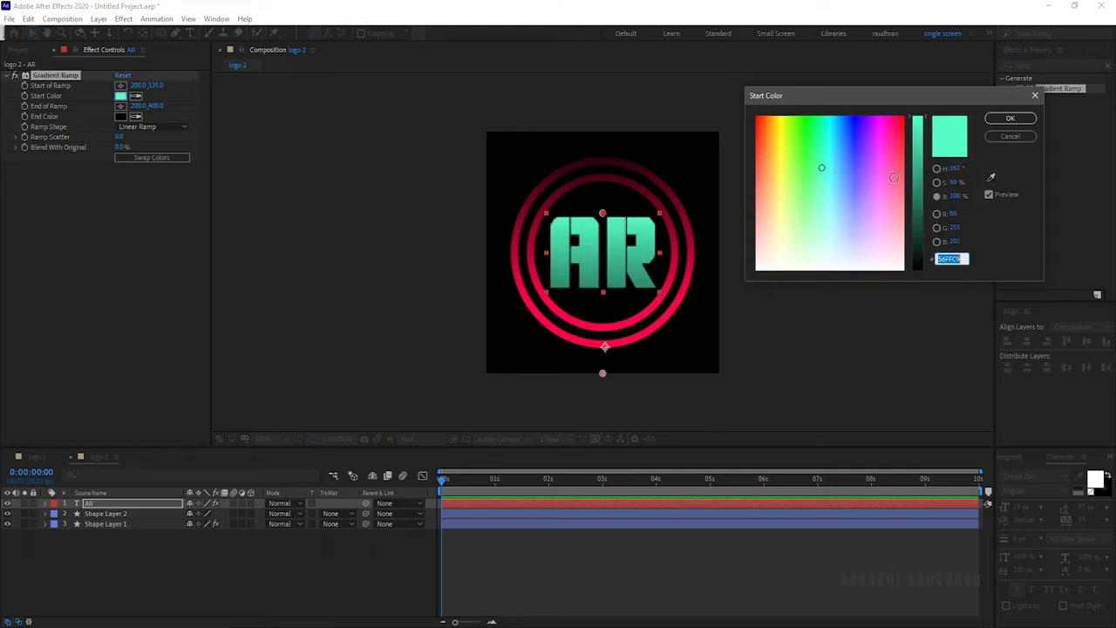
{"action": "right_click", "coordinate": [958, 255]}
{"action": "left_click", "coordinate": [994, 296]}
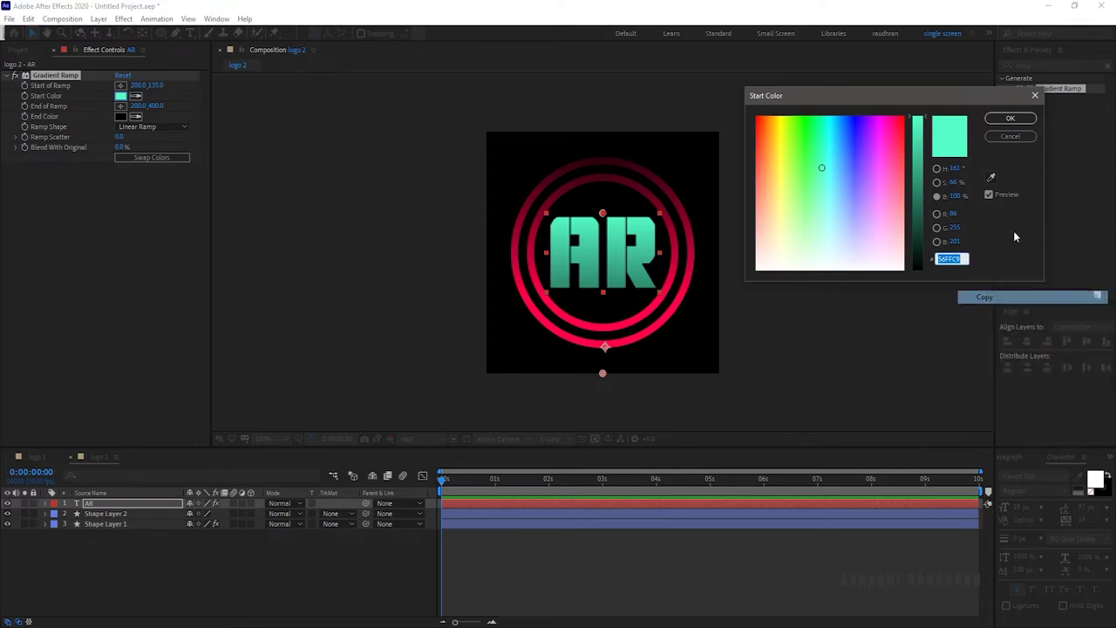
{"action": "left_click", "coordinate": [1009, 119]}
Set the ring gradient's End Color to the same teal 56FFC9.
{"action": "left_click", "coordinate": [129, 525]}
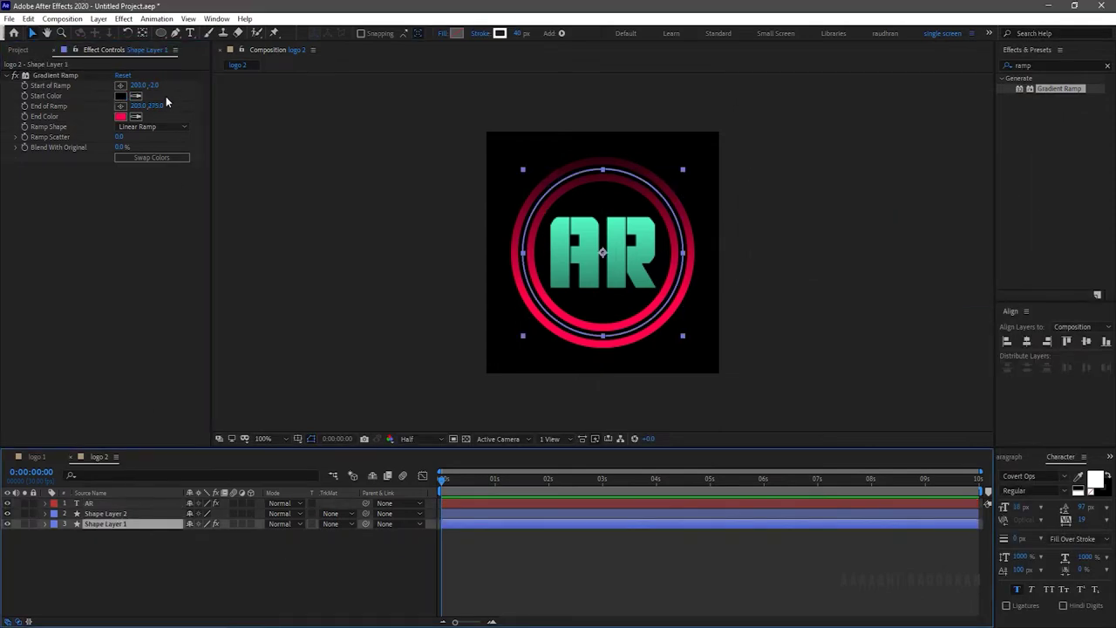
{"action": "left_click", "coordinate": [120, 117]}
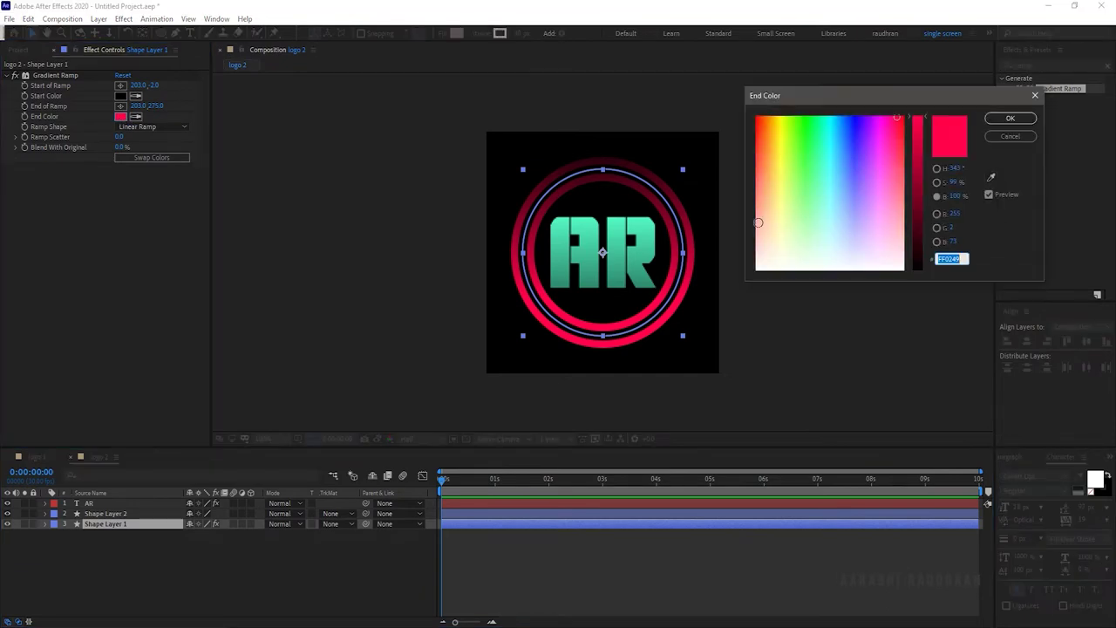
{"action": "key", "text": "ctrl+v"}
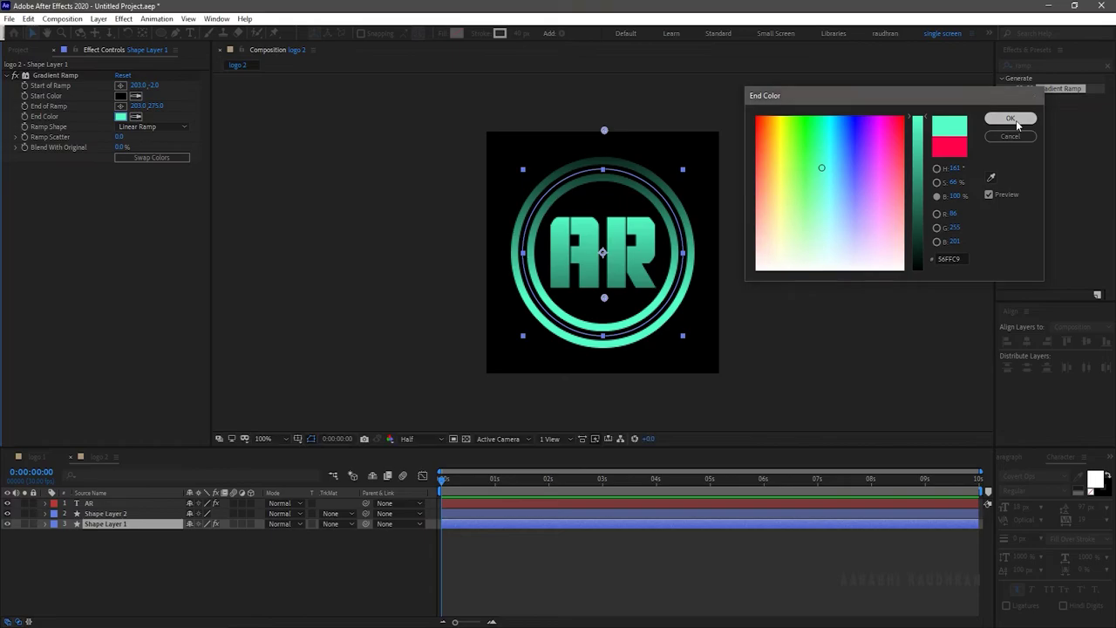
{"action": "left_click", "coordinate": [1010, 119]}
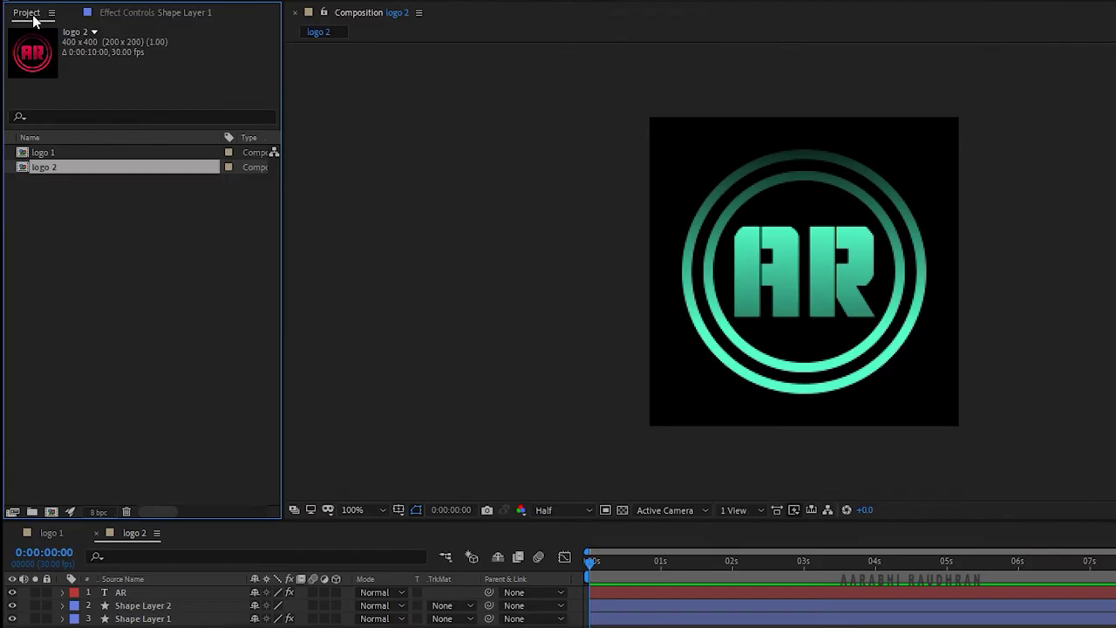
{"action": "left_click", "coordinate": [119, 312]}
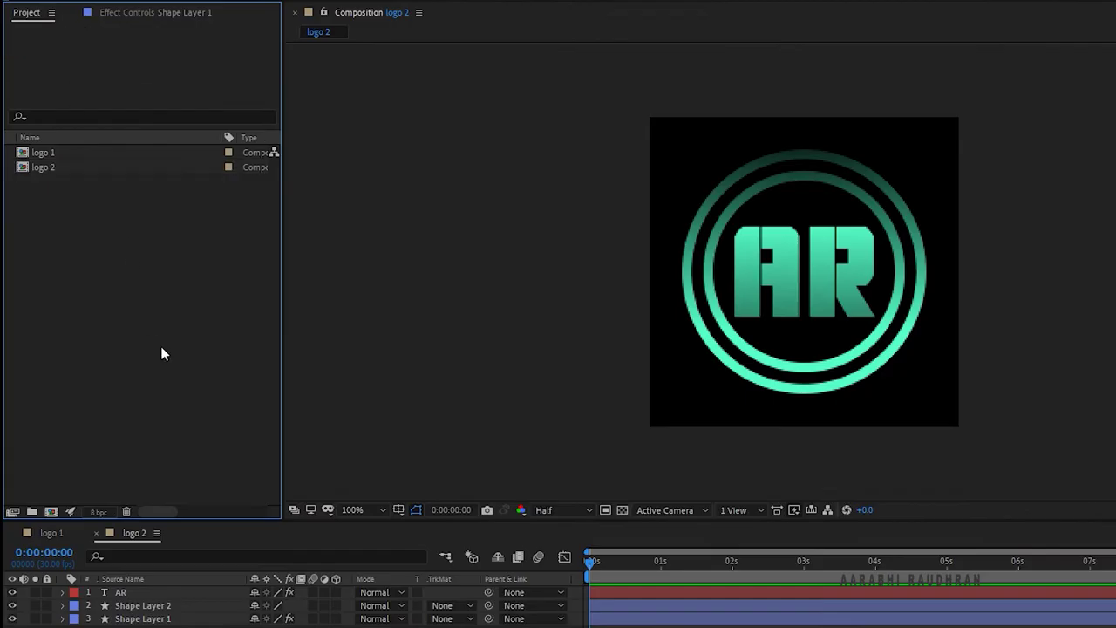
{"action": "left_click", "coordinate": [51, 510]}
Name the new composition main, size it 1920 × 1080, and create it.
{"action": "type", "text": "ma"}
{"action": "key", "text": "Tab"}
{"action": "key", "text": "Tab"}
{"action": "key", "text": "Tab"}
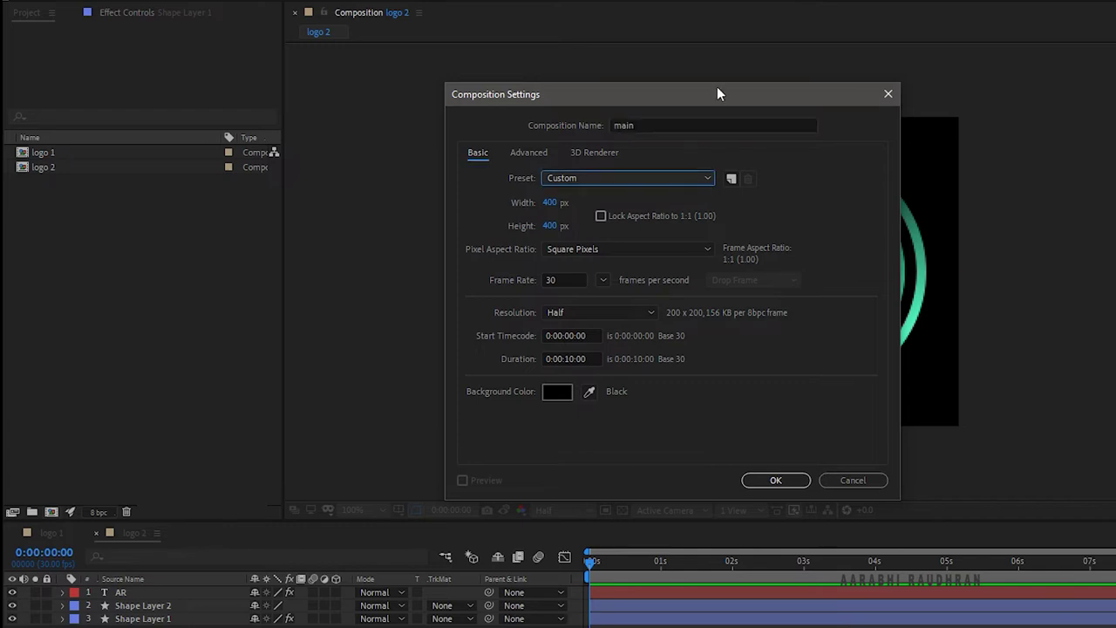
{"action": "type", "text": "1920"}
{"action": "key", "text": "Tab"}
{"action": "type", "text": "1080"}
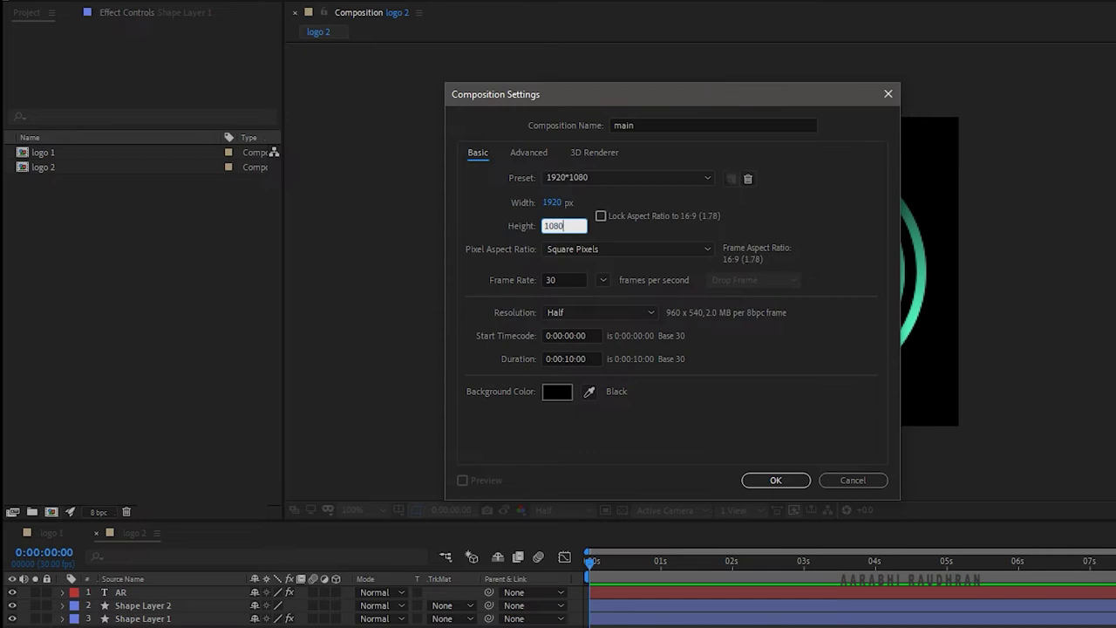
{"action": "key", "text": "Tab"}
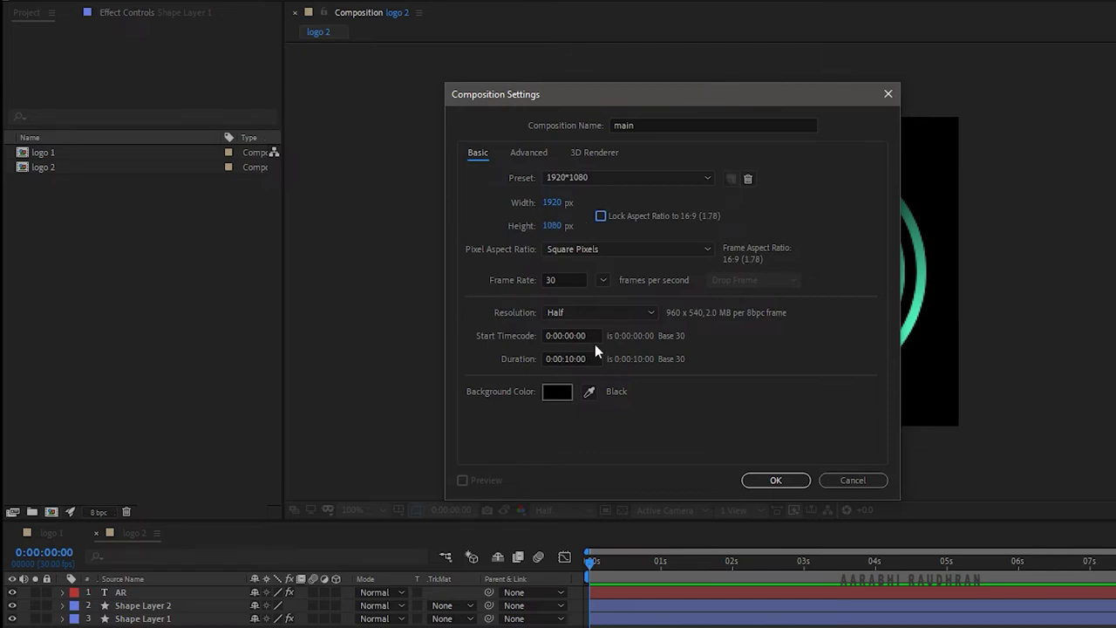
{"action": "left_click", "coordinate": [775, 480]}
Draw a rectangle in main with a solid white fill and no stroke.
{"action": "left_click_drag", "start_coordinate": [161, 33], "coordinate": [192, 32]}
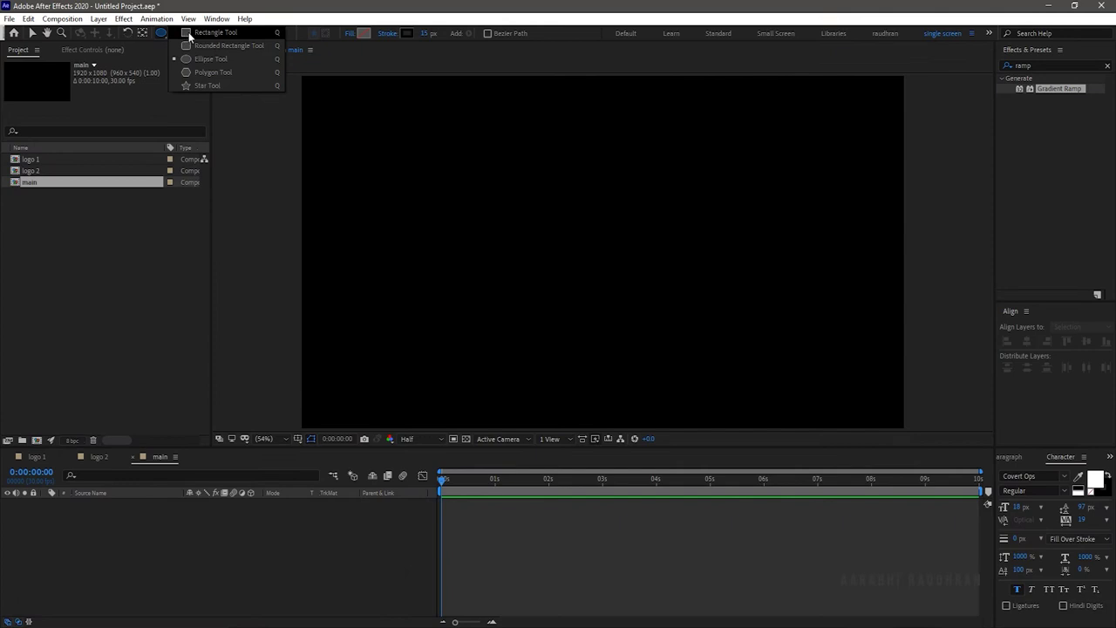
{"action": "left_click_drag", "start_coordinate": [518, 241], "coordinate": [598, 307]}
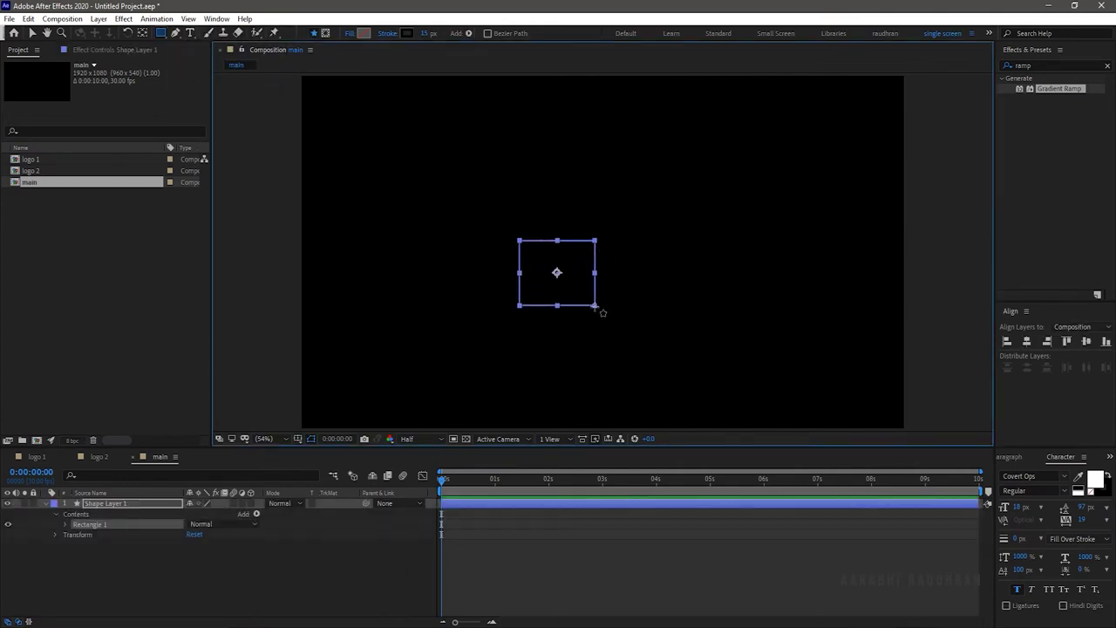
{"action": "left_click", "coordinate": [351, 34]}
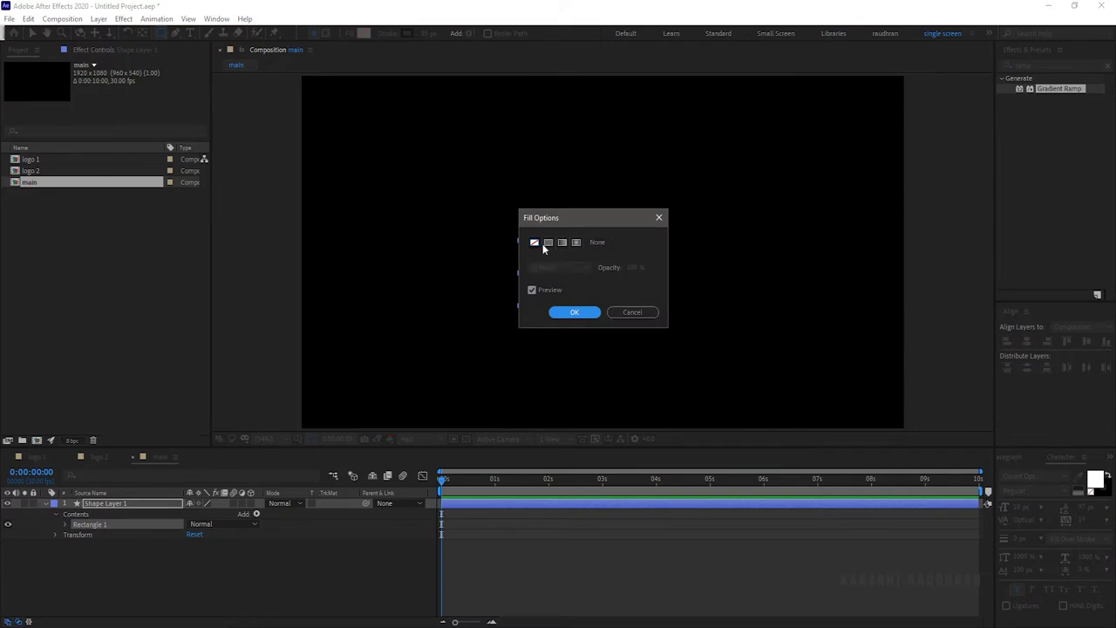
{"action": "left_click", "coordinate": [548, 242]}
{"action": "left_click", "coordinate": [572, 312]}
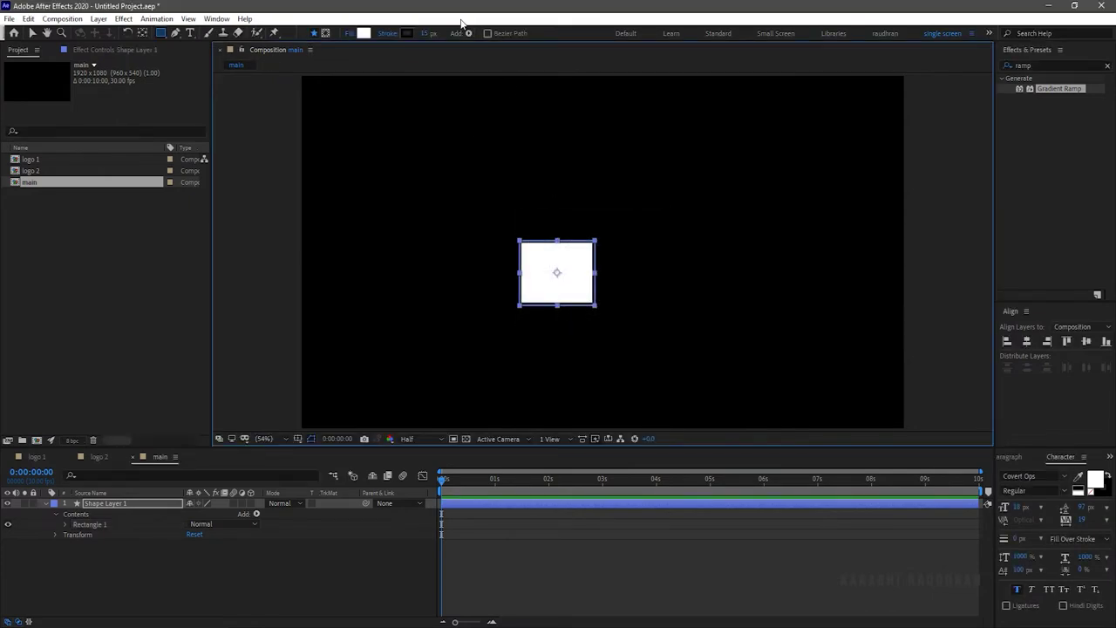
{"action": "left_click", "coordinate": [387, 33]}
{"action": "left_click", "coordinate": [534, 242]}
{"action": "left_click", "coordinate": [568, 316]}
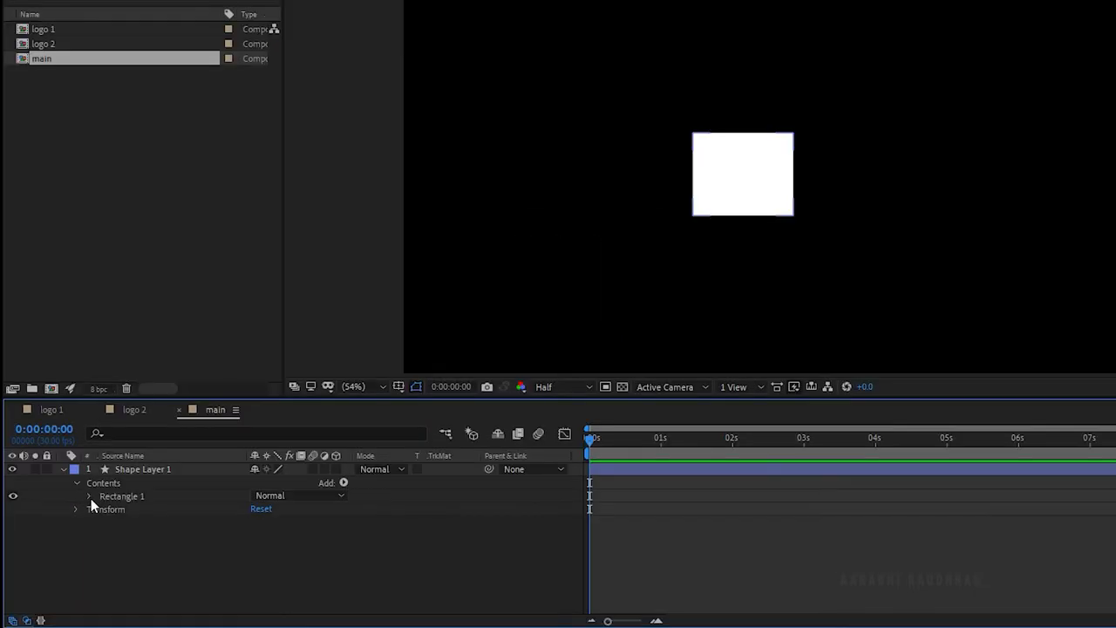
Unlink the rectangle's Size, set it to 50 × 50, and raise Roundness to 50.
{"action": "left_click", "coordinate": [90, 495]}
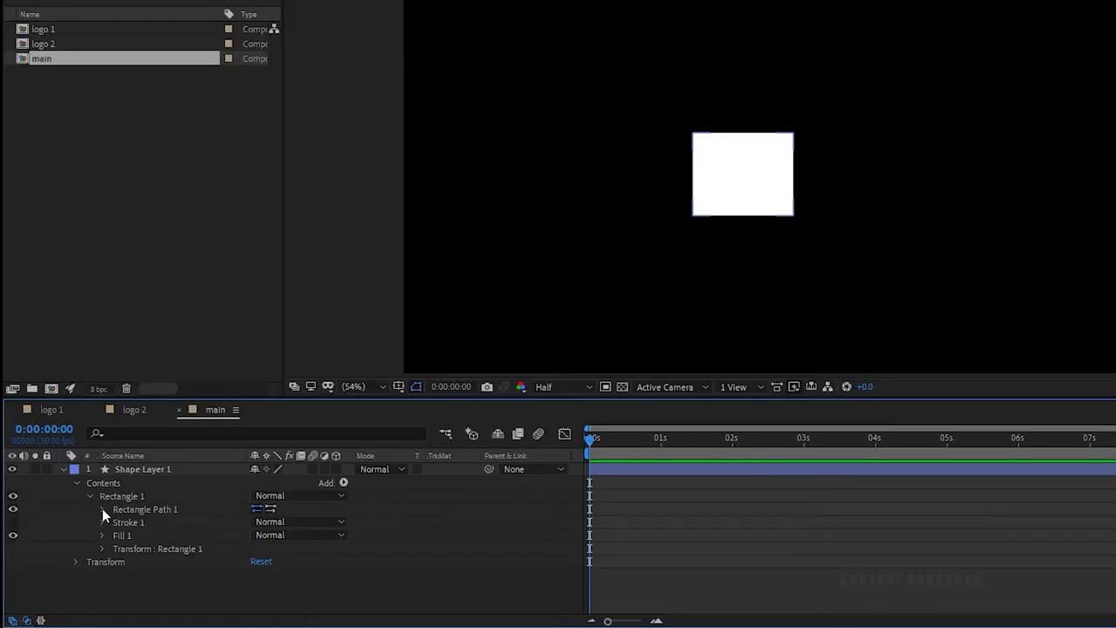
{"action": "left_click", "coordinate": [102, 509]}
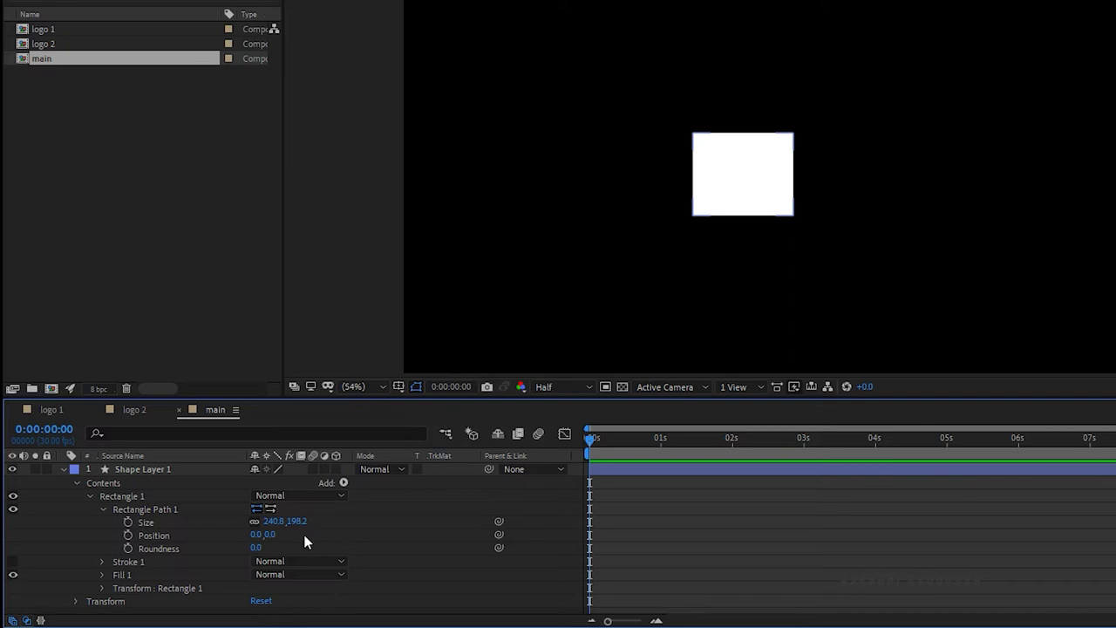
{"action": "left_click", "coordinate": [254, 522]}
{"action": "left_click", "coordinate": [270, 521]}
{"action": "type", "text": "50"}
{"action": "key", "text": "Tab"}
{"action": "type", "text": "50"}
{"action": "key", "text": "Return"}
{"action": "left_click", "coordinate": [259, 548]}
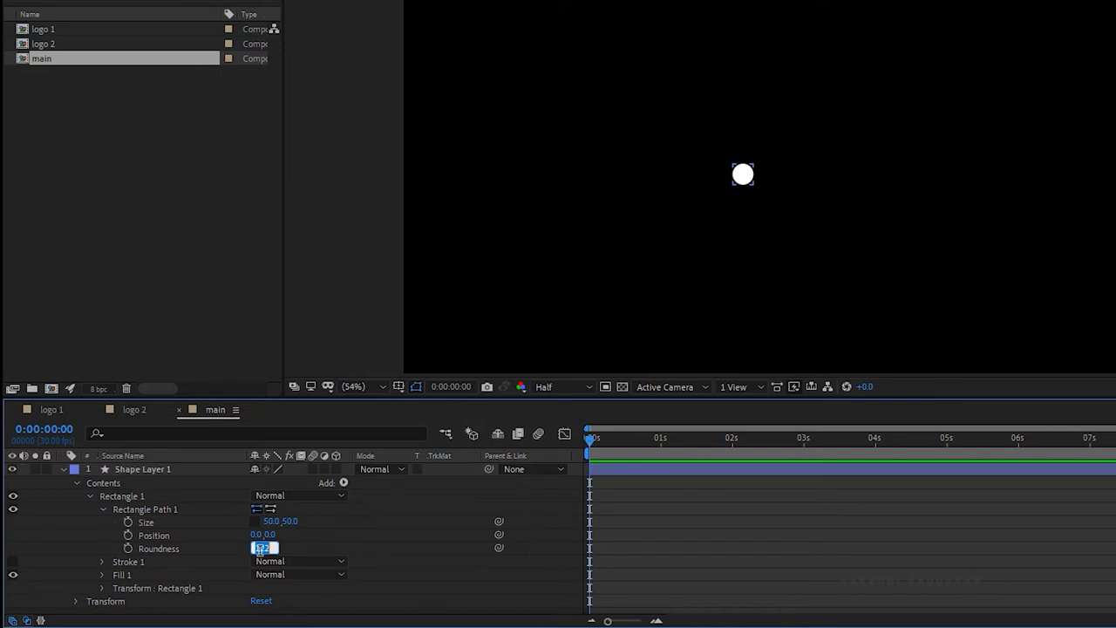
{"action": "type", "text": "50"}
{"action": "key", "text": "Return"}
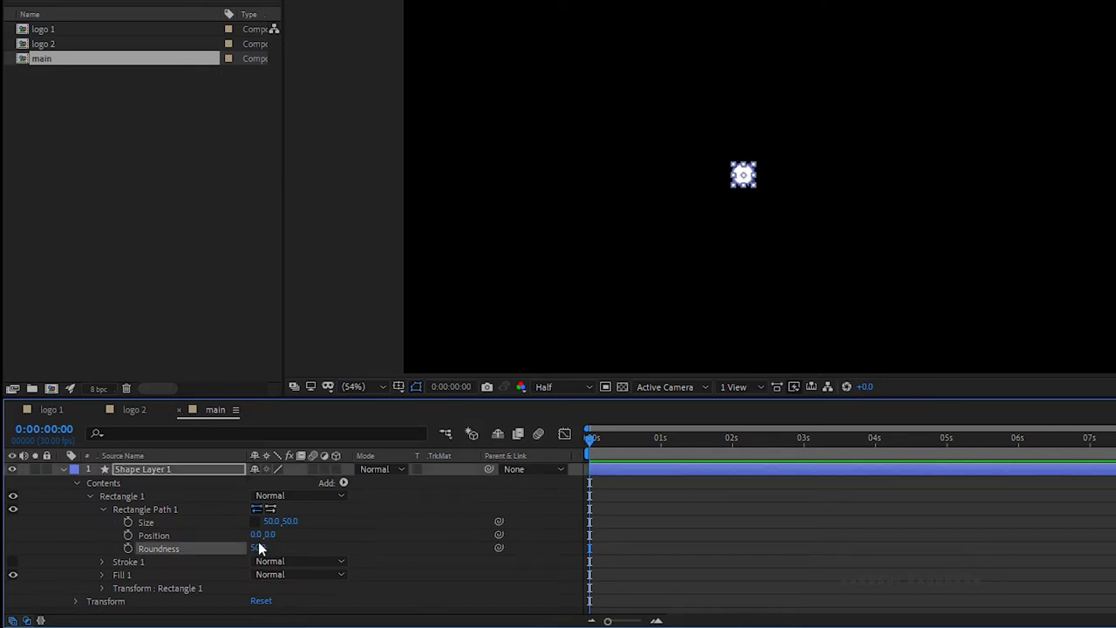
{"action": "key", "text": "p"}
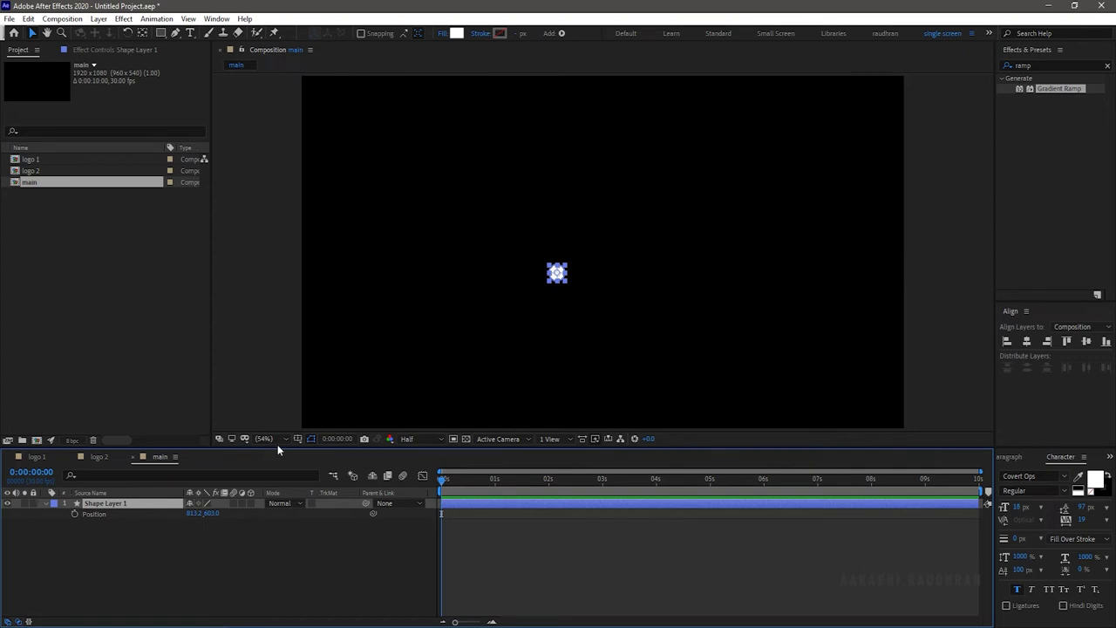
Show the title/action safe guides, centre the dot, and drag it off to the left.
{"action": "left_click", "coordinate": [309, 439]}
{"action": "left_click", "coordinate": [336, 451]}
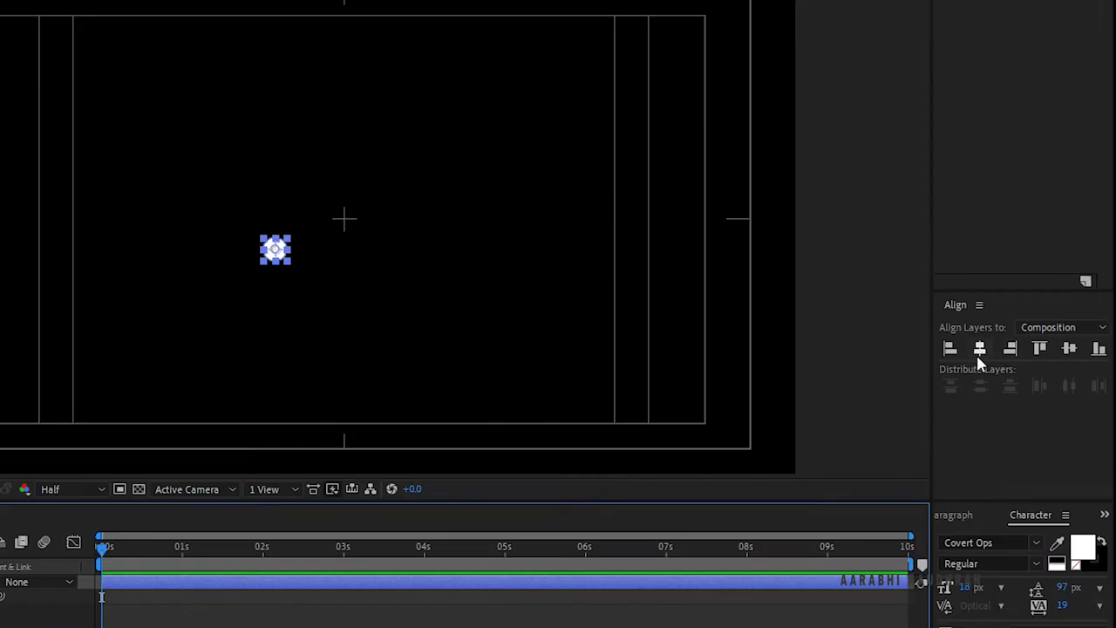
{"action": "left_click", "coordinate": [978, 348]}
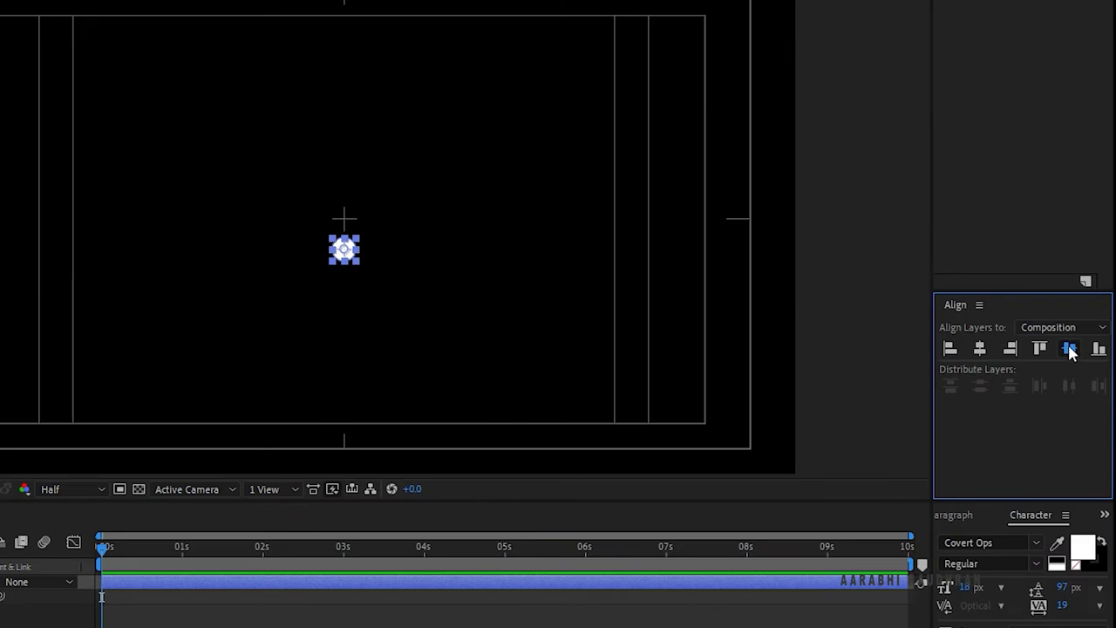
{"action": "left_click", "coordinate": [1069, 348]}
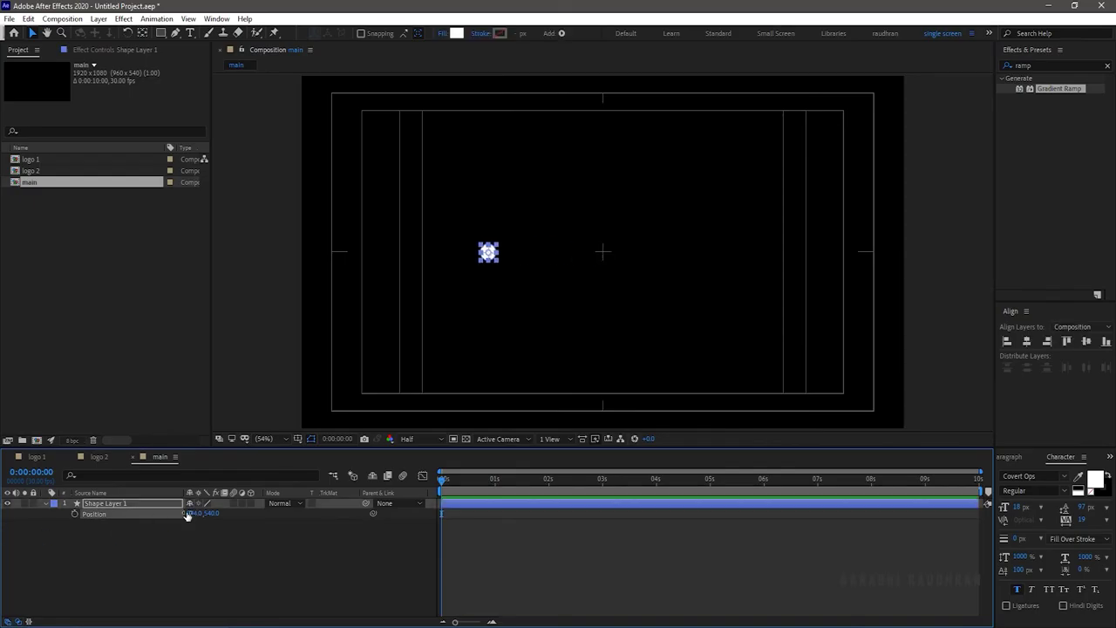
{"action": "left_click_drag", "start_coordinate": [185, 515], "coordinate": [19, 559]}
{"action": "left_click", "coordinate": [19, 558]}
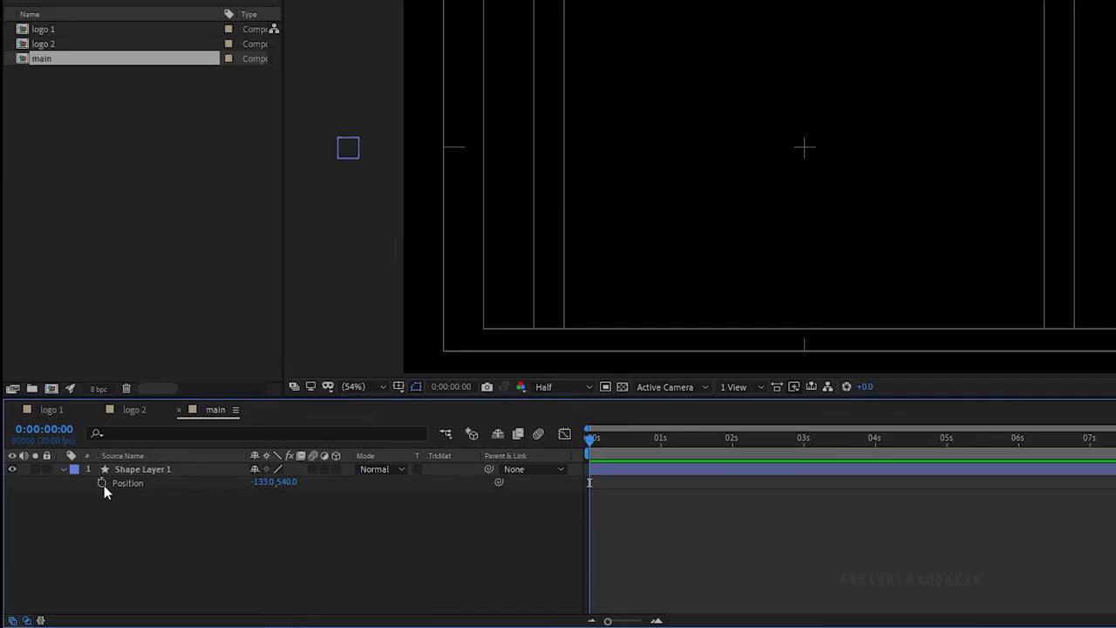
Keyframe Position with the dot off-left at 0 s and at x 385 at 1 s.
{"action": "left_click", "coordinate": [103, 483]}
{"action": "left_click", "coordinate": [494, 487]}
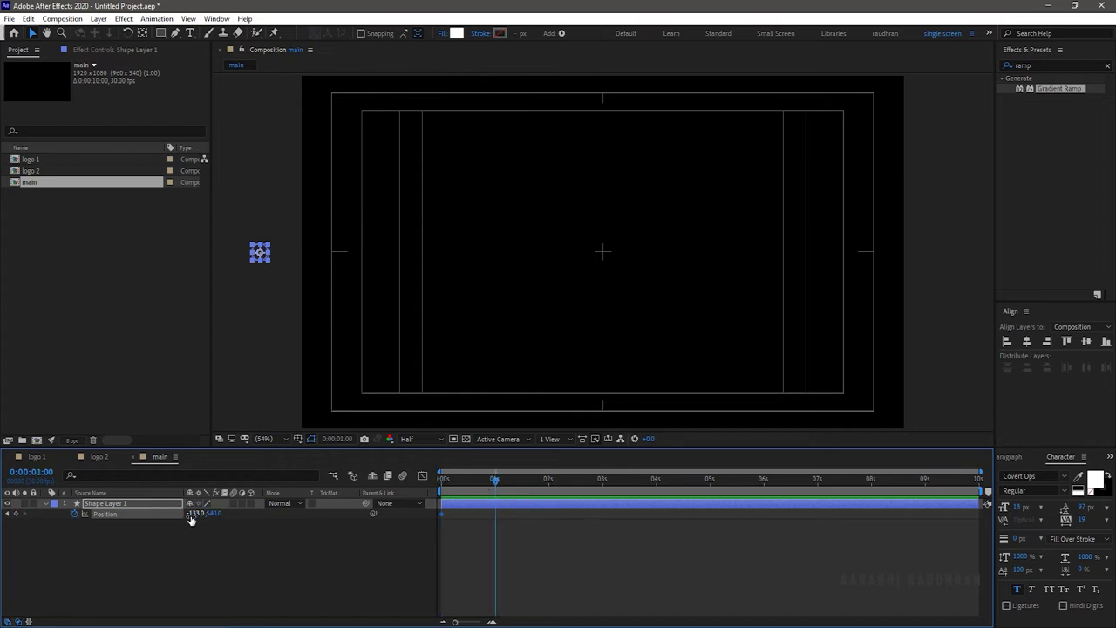
{"action": "mouse_move", "coordinate": [191, 516]}
{"action": "left_mouse_down"}
{"action": "mouse_move", "coordinate": [510, 514]}
{"action": "mouse_move", "coordinate": [435, 526]}
{"action": "left_mouse_up"}
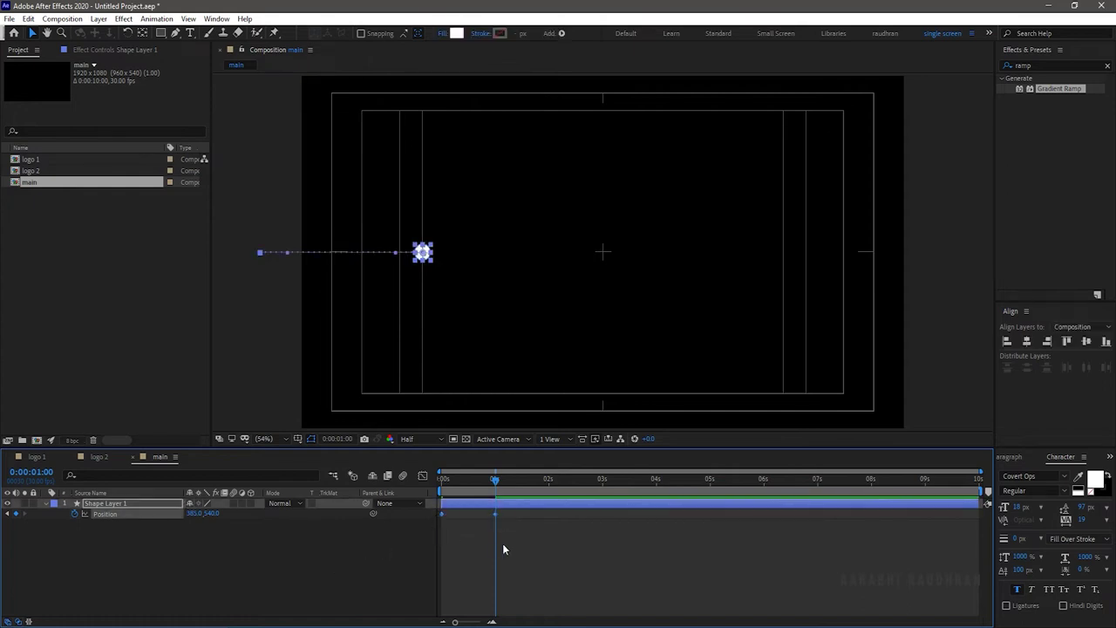
Apply Easy Ease to the Position keyframes and select both in the speed graph.
{"action": "right_click", "coordinate": [494, 514]}
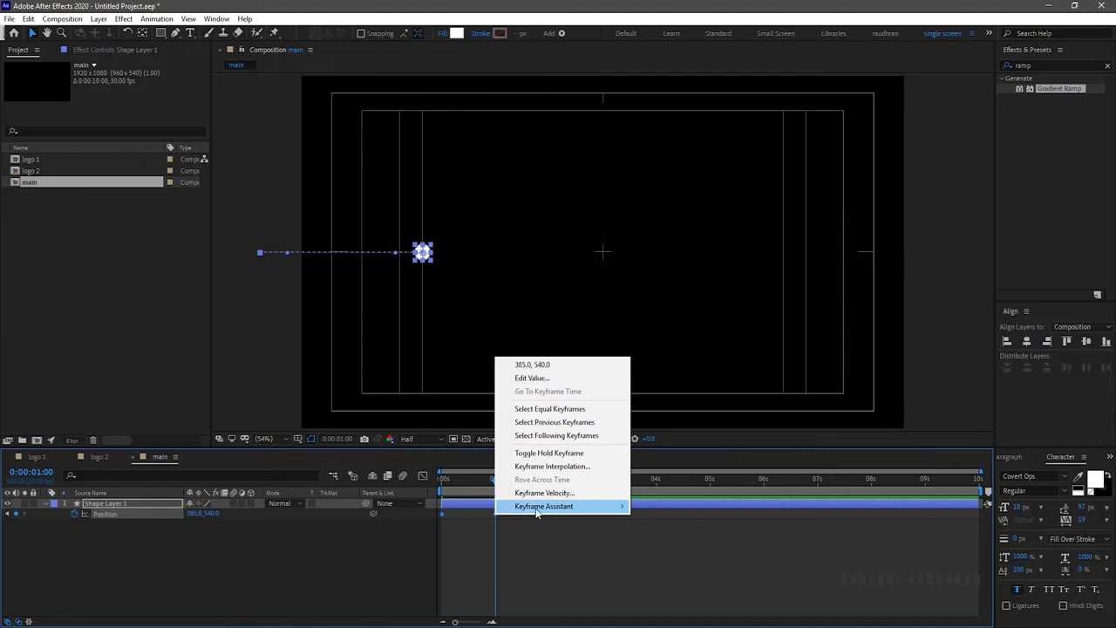
{"action": "mouse_move", "coordinate": [542, 507]}
{"action": "left_click", "coordinate": [662, 546]}
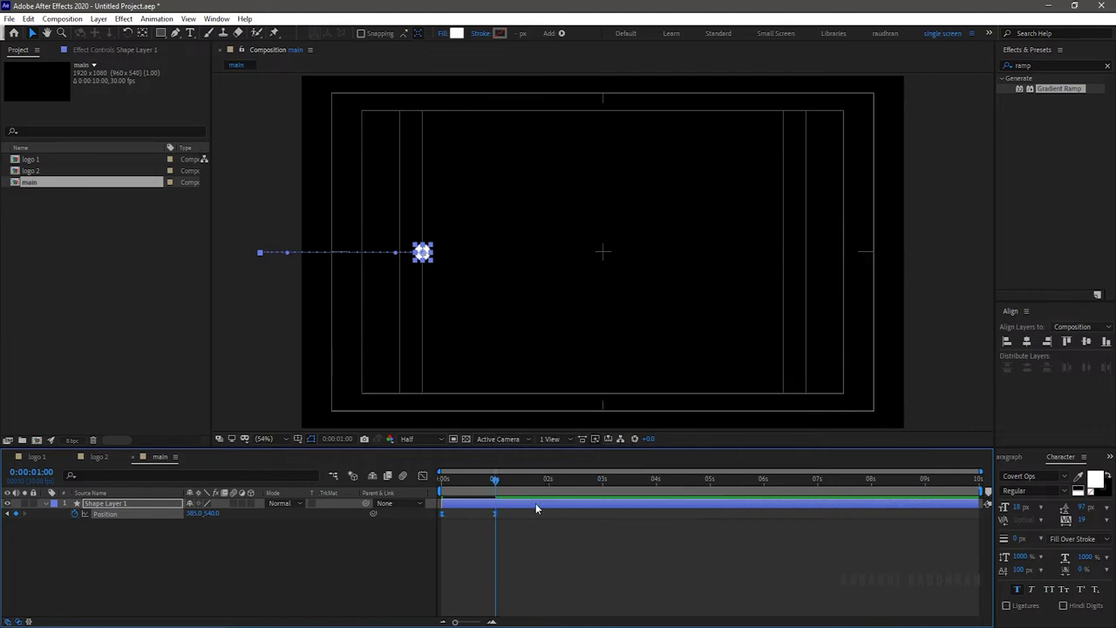
{"action": "left_click", "coordinate": [423, 475]}
{"action": "left_click_drag", "start_coordinate": [539, 547], "coordinate": [424, 576]}
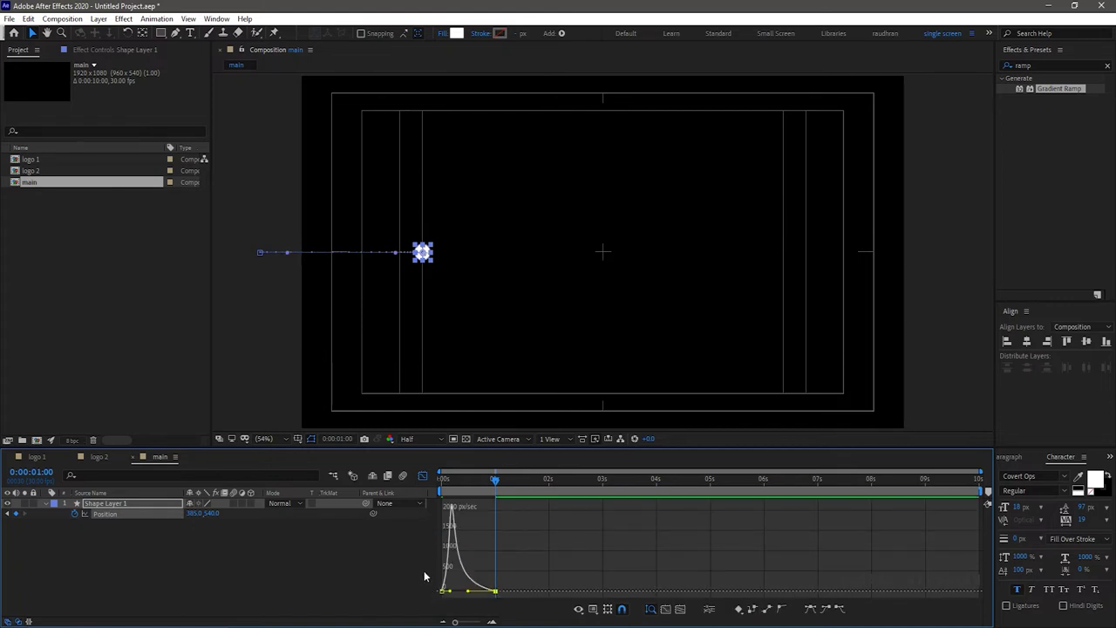
Split the dot layer at 1 s and start Size and Roundness keyframes on Shape Layer 2.
{"action": "left_click", "coordinate": [423, 475]}
{"action": "key", "text": "ctrl+shift+d"}
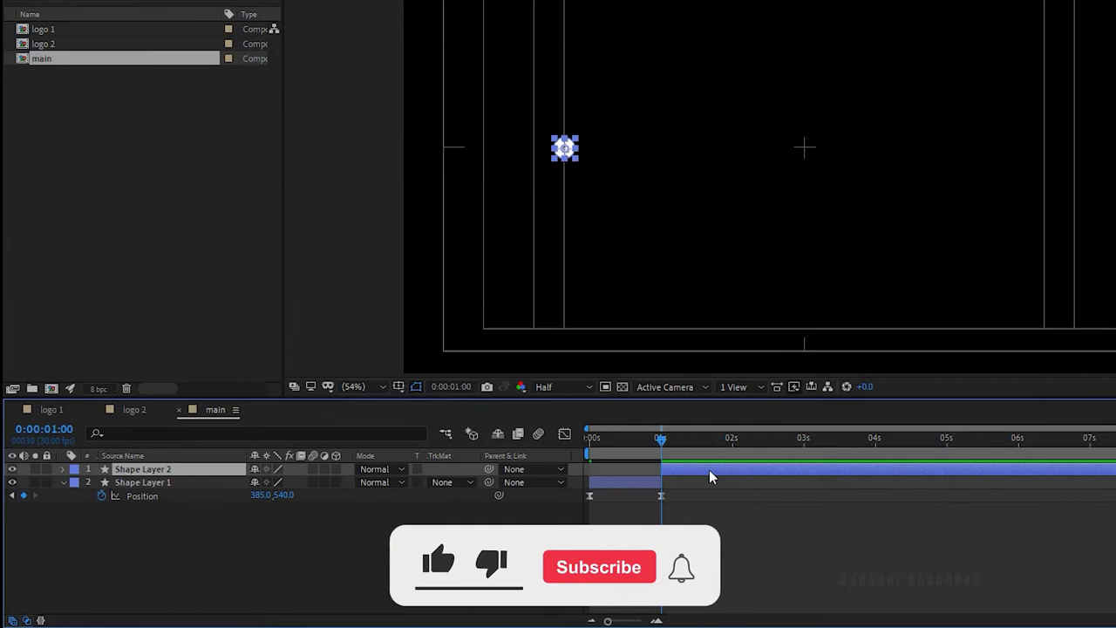
{"action": "key", "text": "u"}
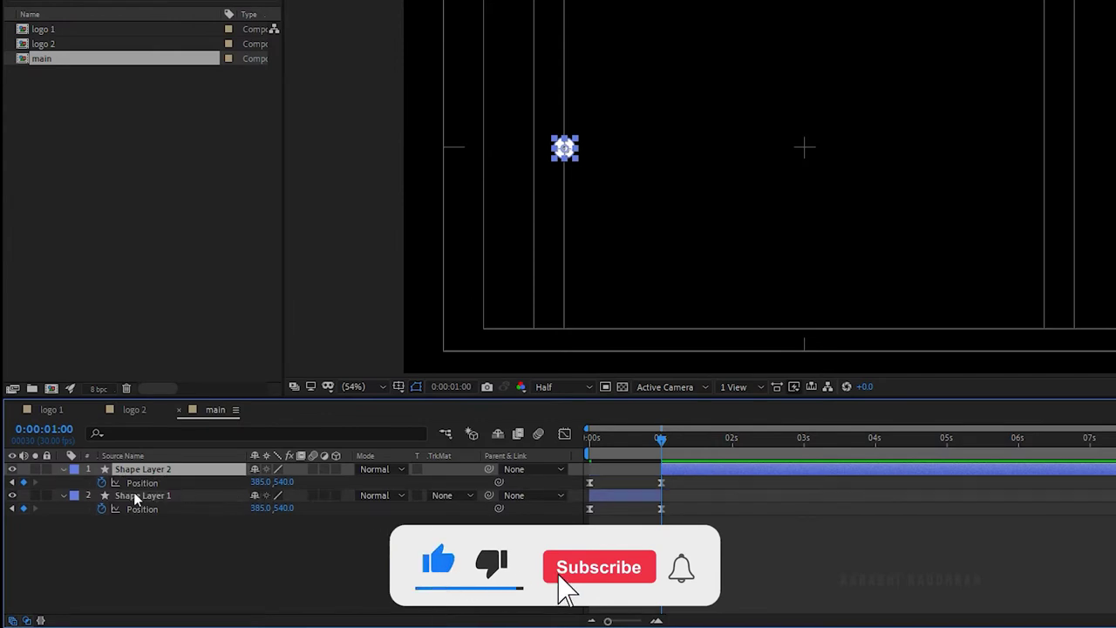
{"action": "left_click", "coordinate": [62, 469]}
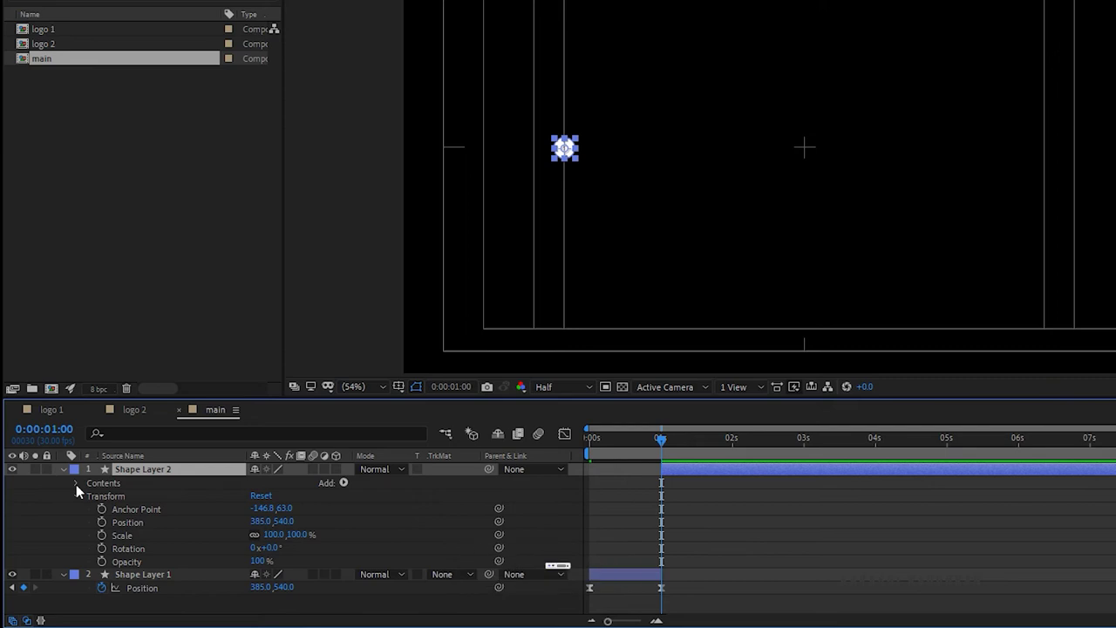
{"action": "left_click", "coordinate": [75, 481]}
{"action": "left_click", "coordinate": [89, 495]}
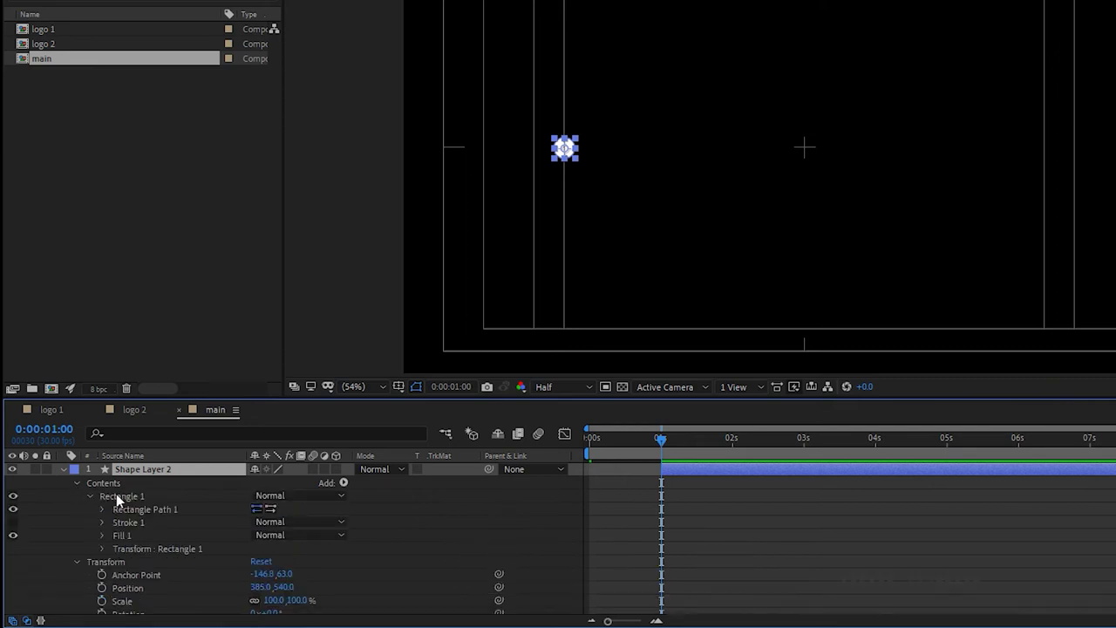
{"action": "left_click", "coordinate": [102, 509]}
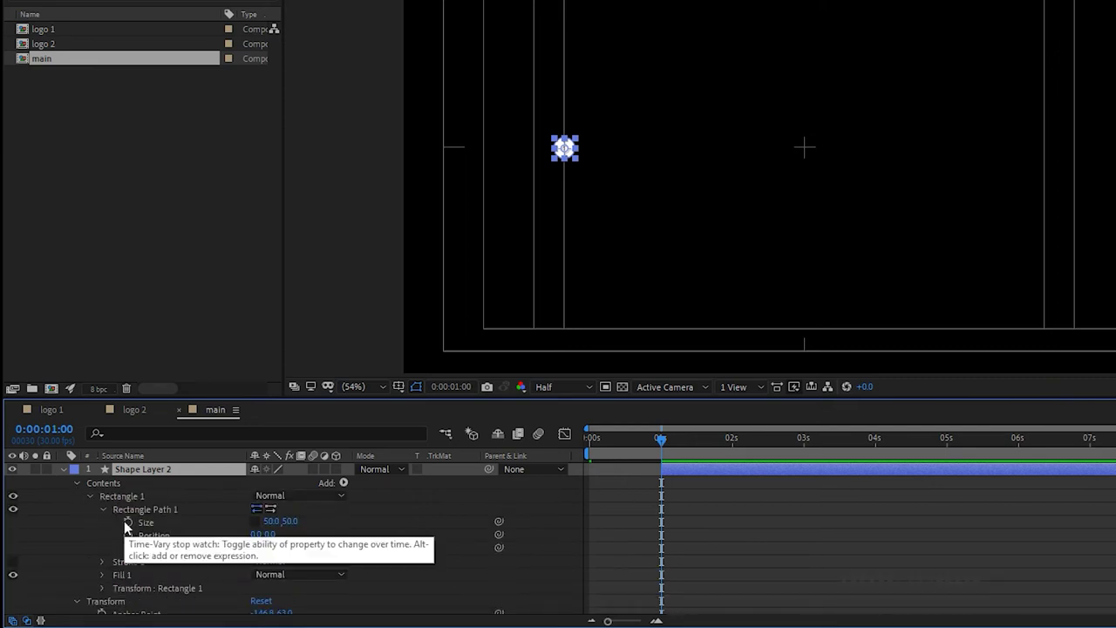
{"action": "left_click", "coordinate": [127, 522]}
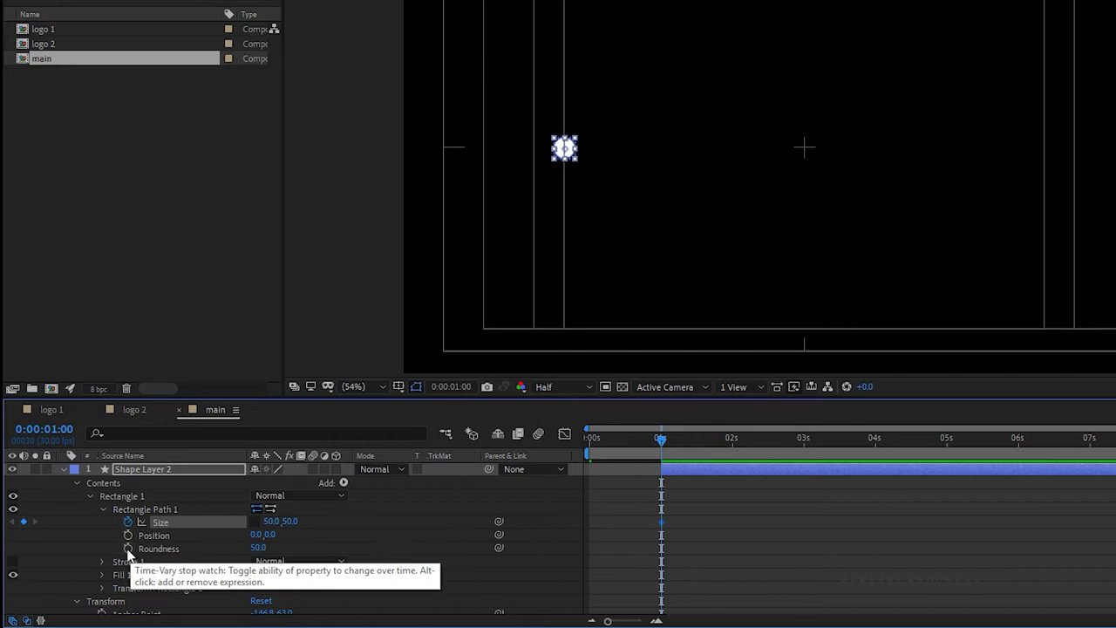
{"action": "left_click", "coordinate": [128, 548]}
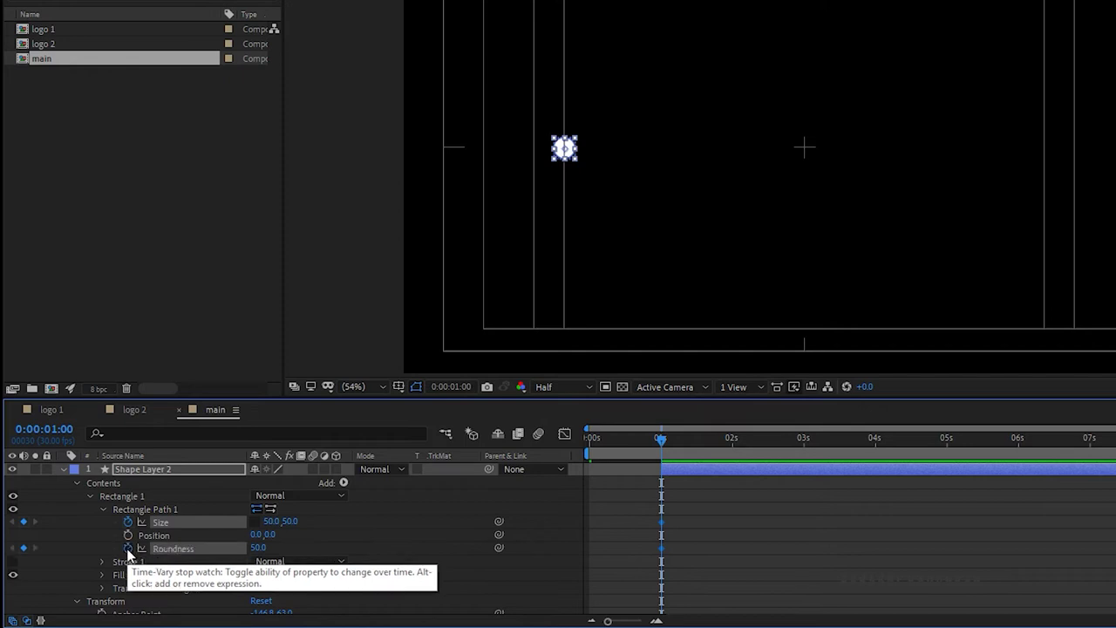
At 2 s, set the rectangle Size to 20 × 400 and Roundness to 0.
{"action": "left_click", "coordinate": [732, 444]}
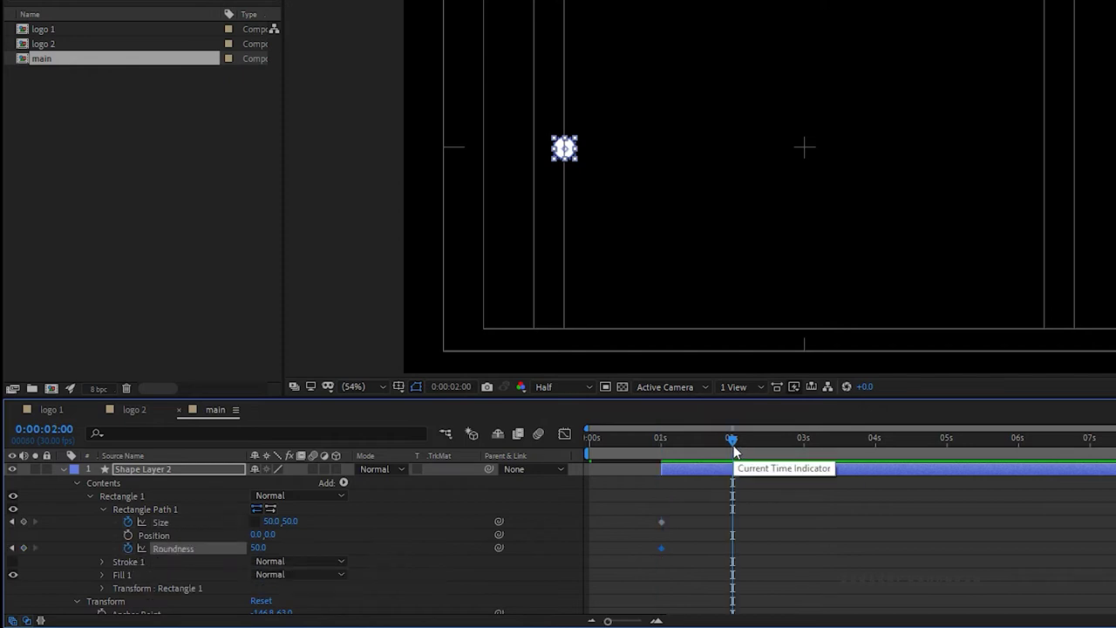
{"action": "left_click", "coordinate": [272, 520]}
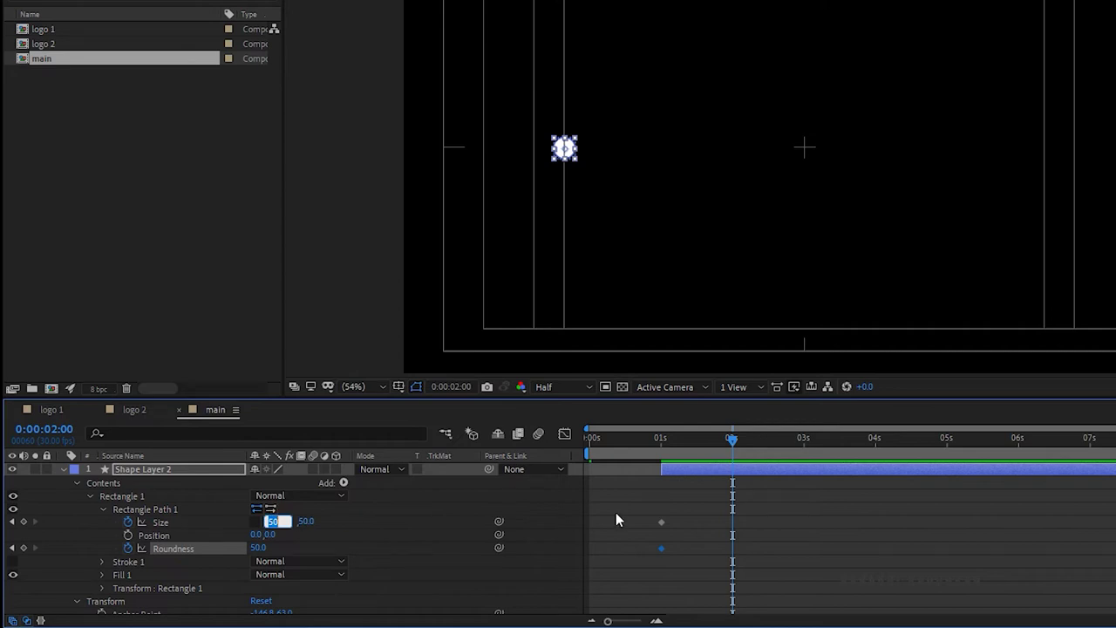
{"action": "key", "text": "Tab"}
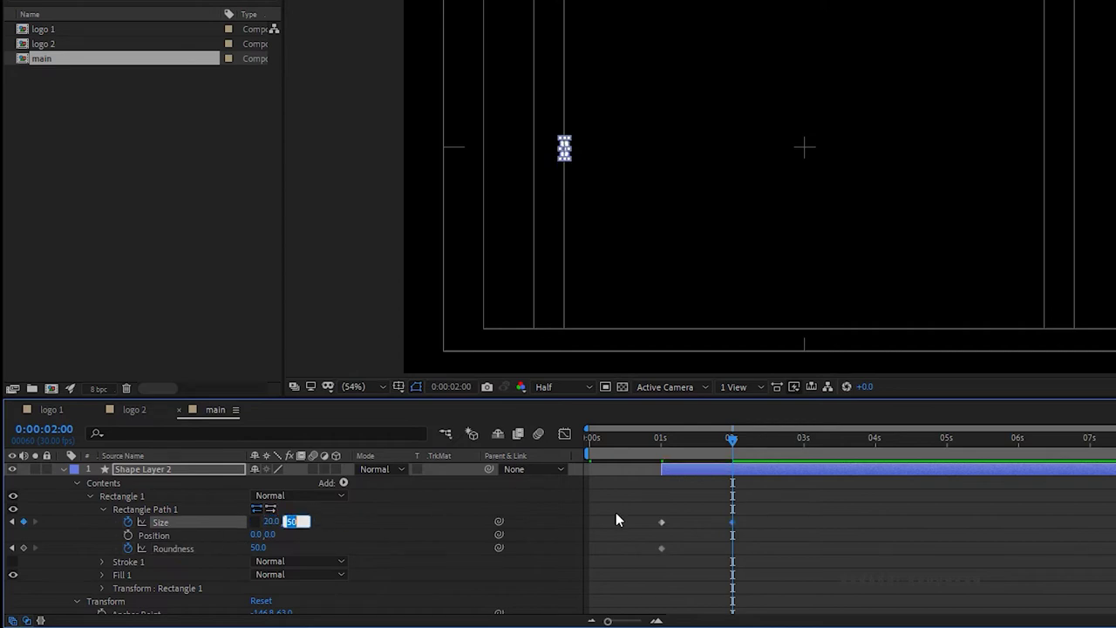
{"action": "key", "text": "Return"}
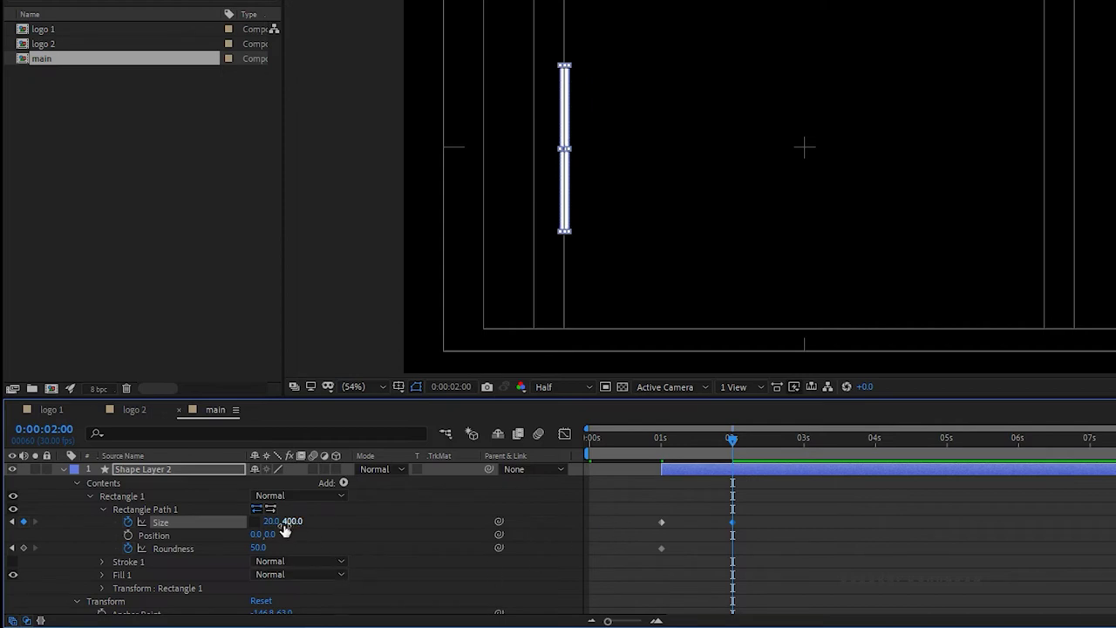
{"action": "left_click", "coordinate": [259, 549]}
{"action": "type", "text": "0"}
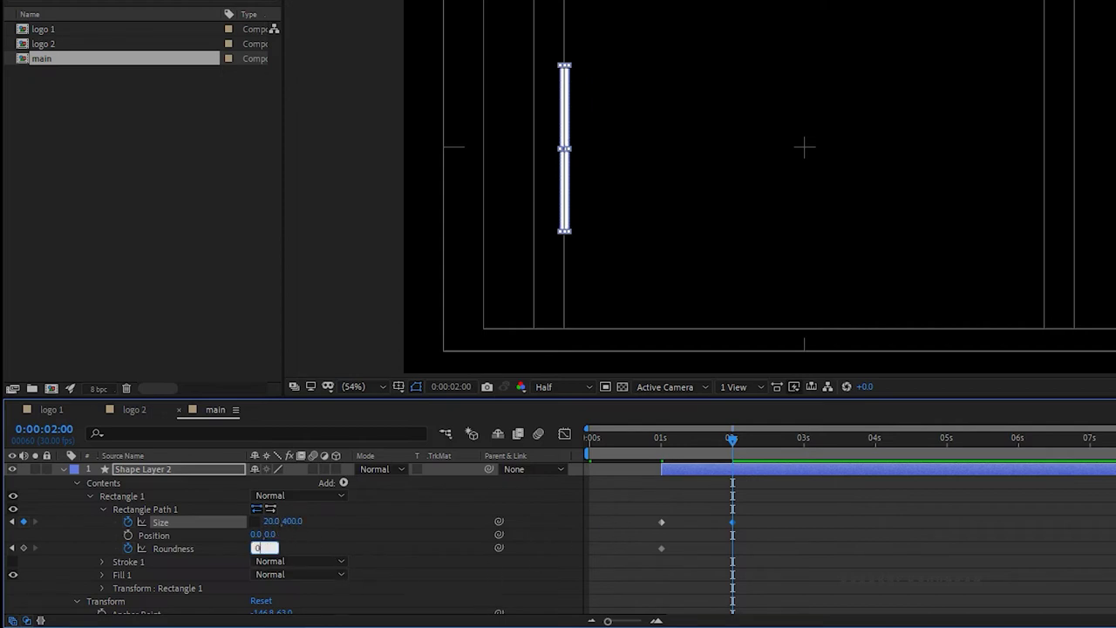
{"action": "key", "text": "Return"}
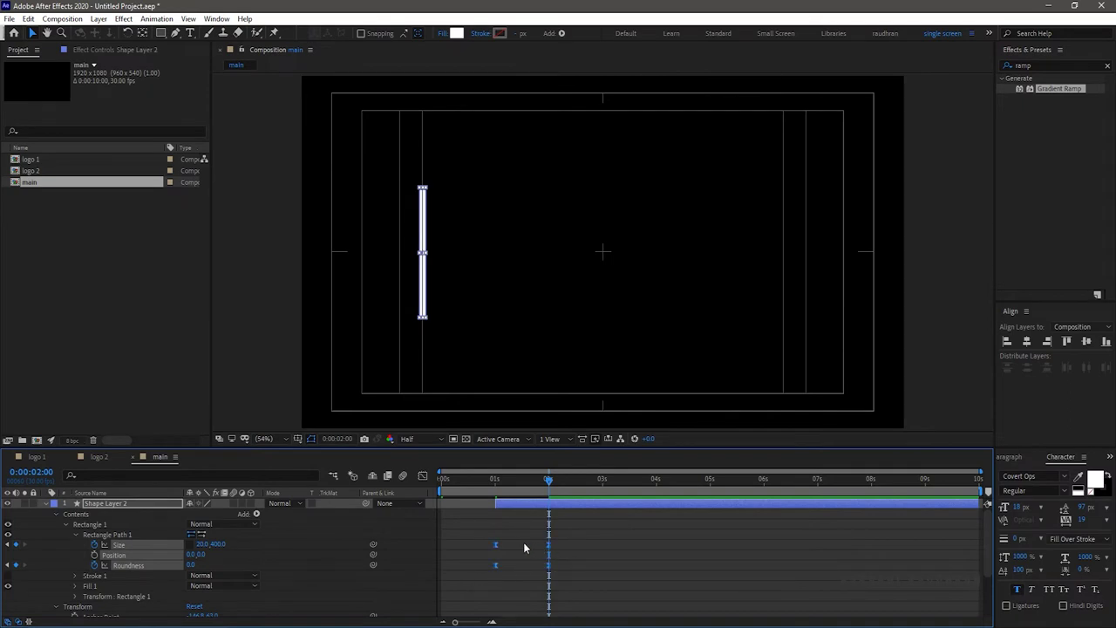
Select both keyframes in the speed graph to ease them, then split the bar layer at 2 s.
{"action": "left_click", "coordinate": [422, 476]}
{"action": "left_click_drag", "start_coordinate": [577, 551], "coordinate": [523, 515]}
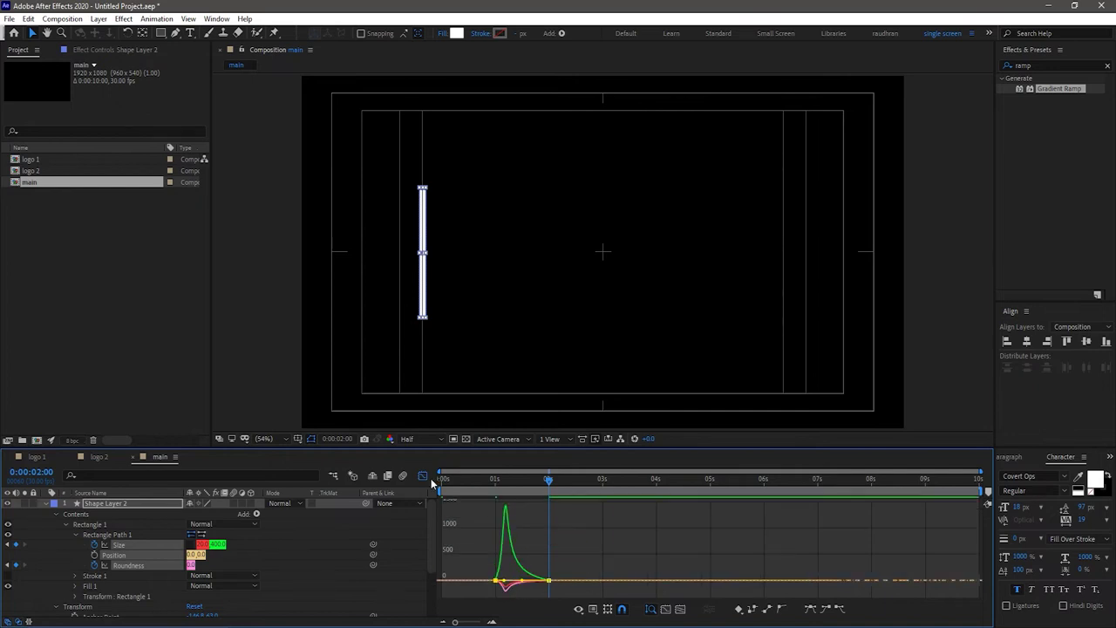
{"action": "left_click", "coordinate": [421, 476]}
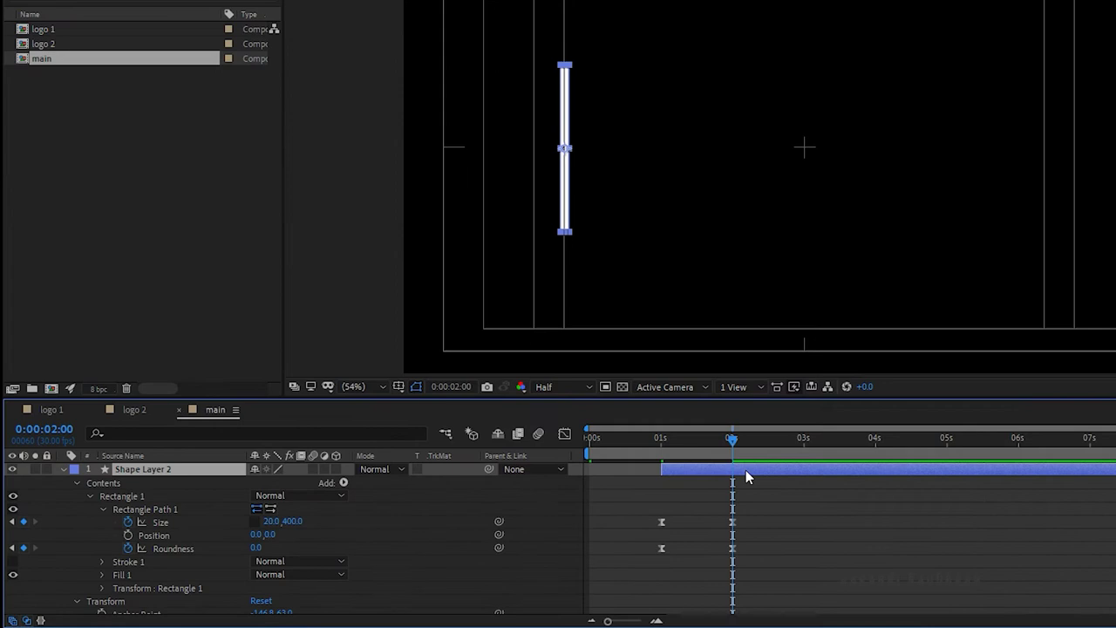
{"action": "key", "text": "ctrl+shift+d"}
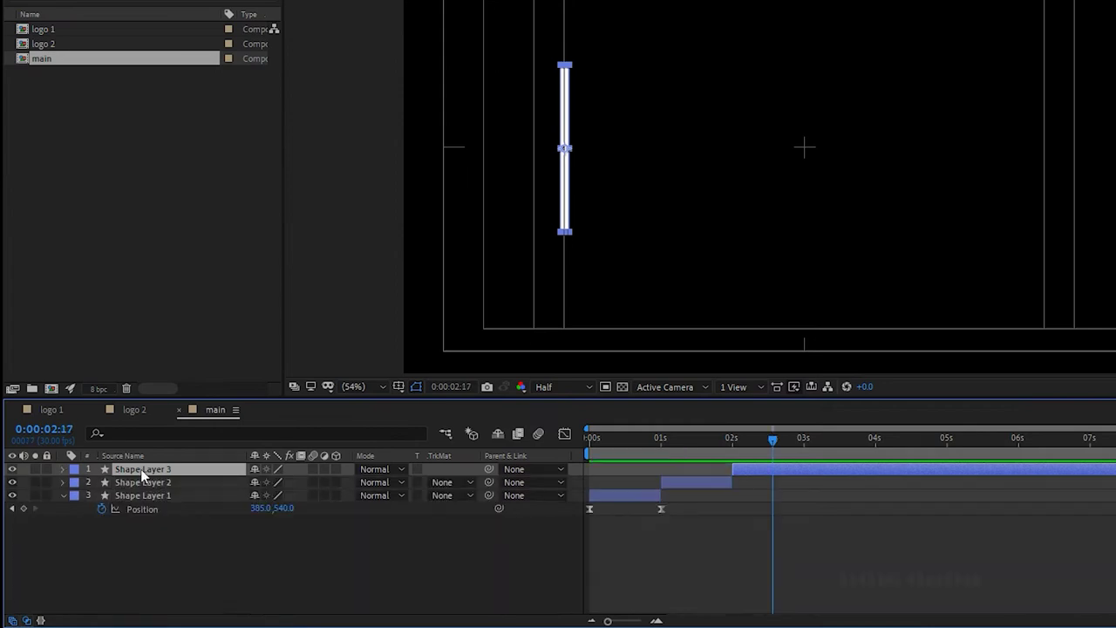
Remove the Size and Roundness keyframes from Shape Layer 3.
{"action": "key", "text": "u"}
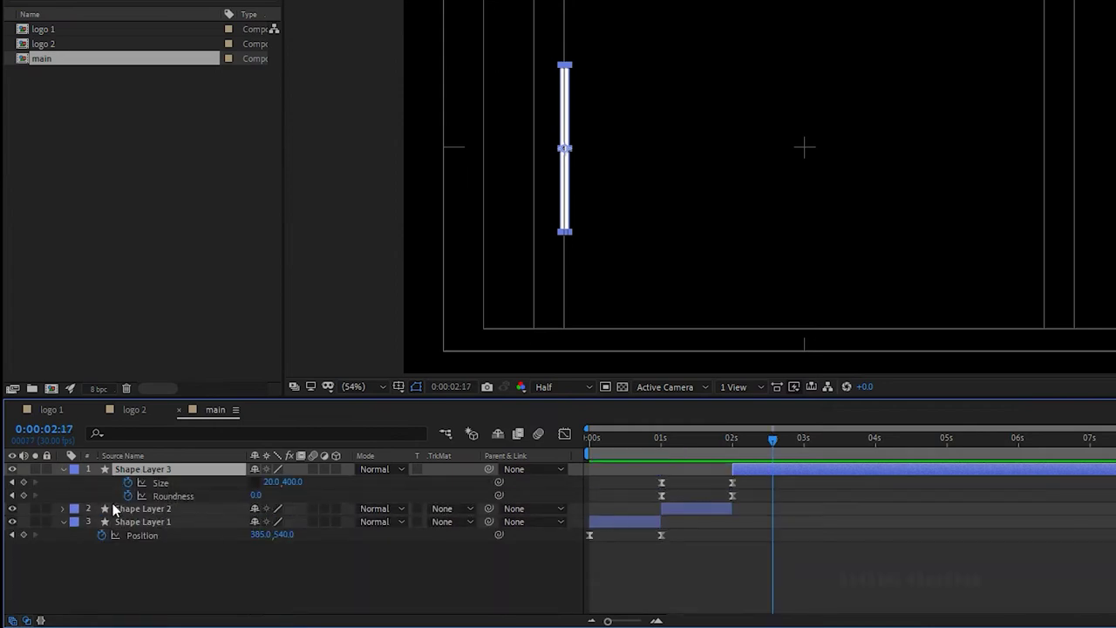
{"action": "left_click", "coordinate": [128, 482]}
{"action": "left_click", "coordinate": [128, 495]}
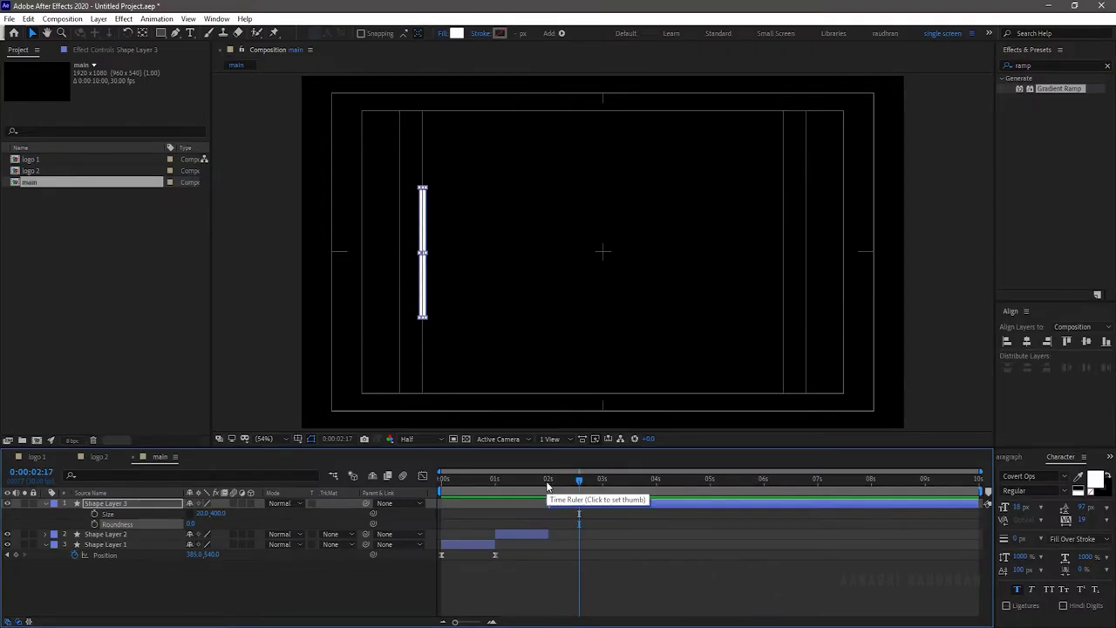
Keyframe Shape Layer 3's Position at 2 s and slide the bar to X 1533 at 3 s.
{"action": "left_click", "coordinate": [549, 485]}
{"action": "key", "text": "p"}
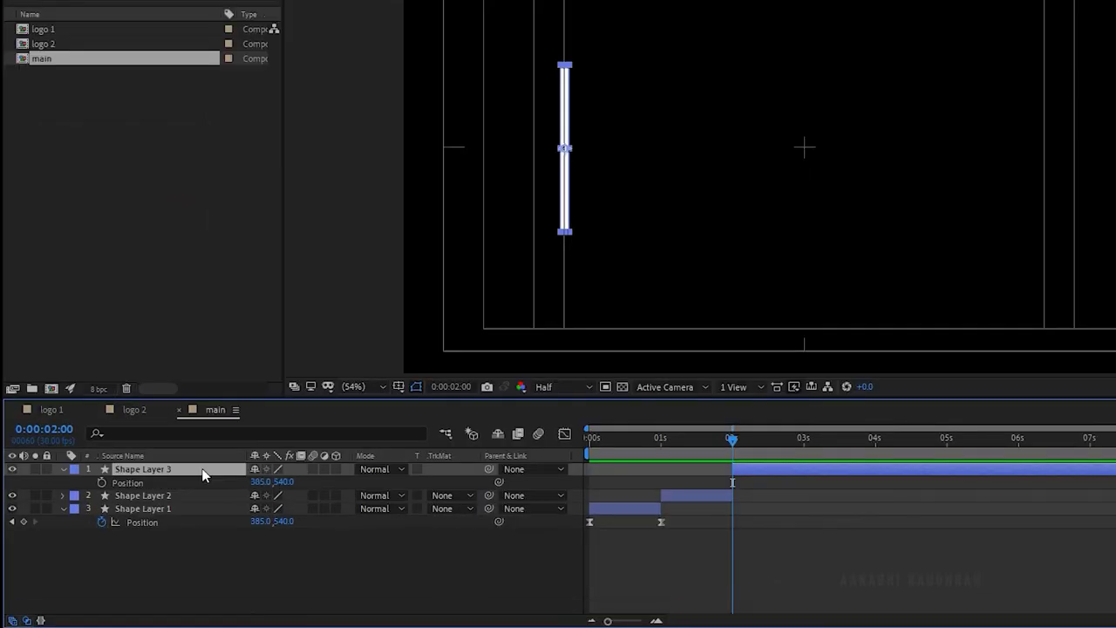
{"action": "left_click", "coordinate": [102, 482]}
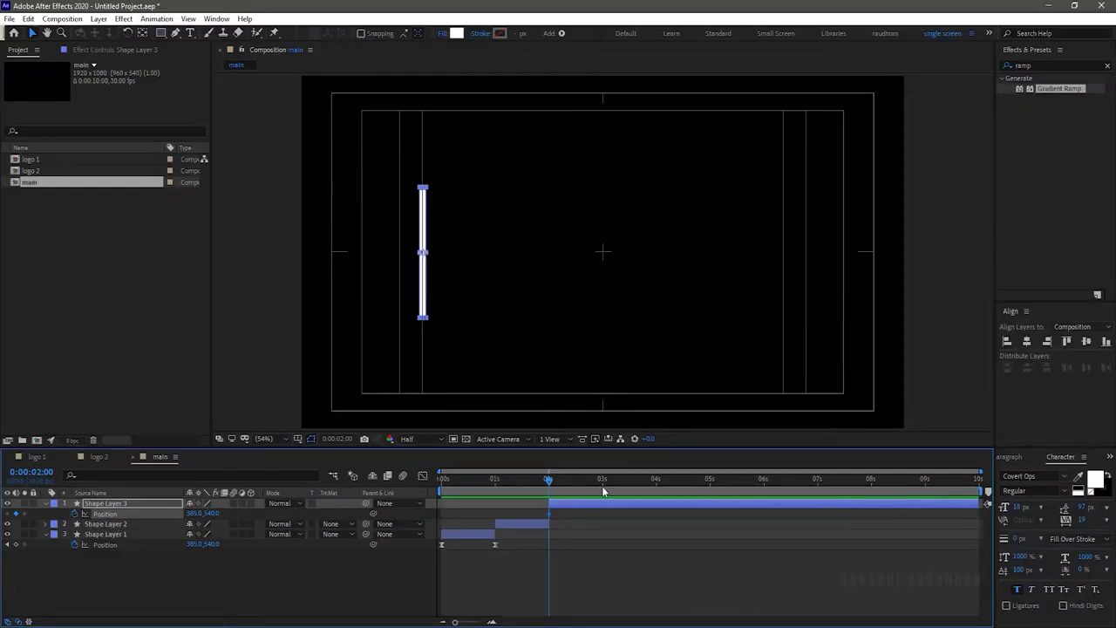
{"action": "left_click", "coordinate": [603, 489]}
{"action": "left_click_drag", "start_coordinate": [191, 513], "coordinate": [875, 527]}
{"action": "left_click_drag", "start_coordinate": [626, 513], "coordinate": [544, 523]}
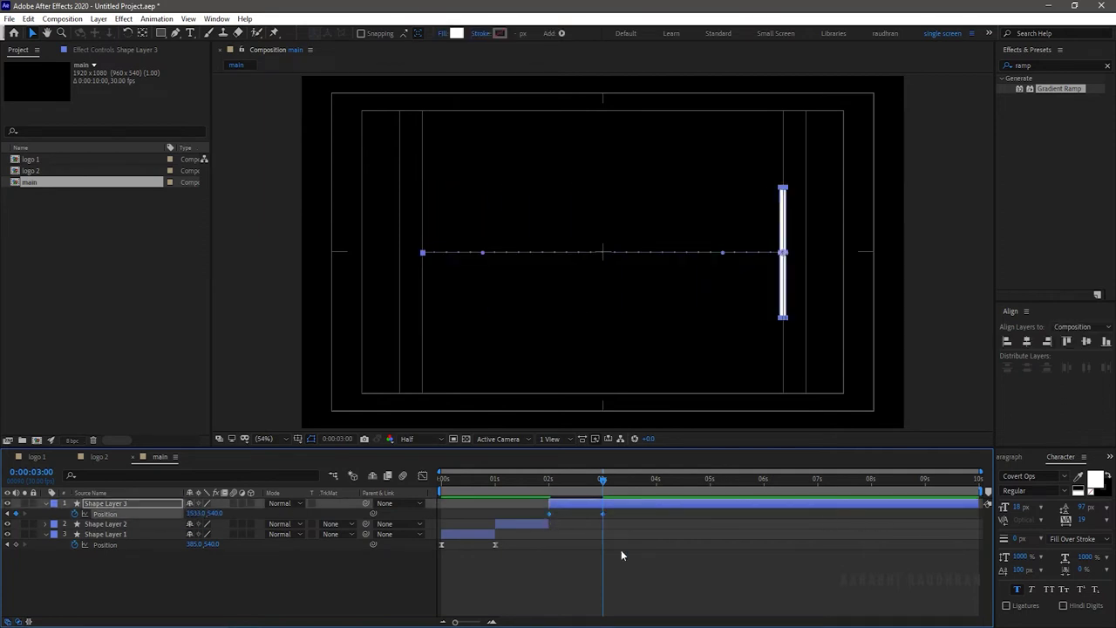
Ease the slide in the speed graph and split the bar layer at 3 s.
{"action": "left_click", "coordinate": [423, 476]}
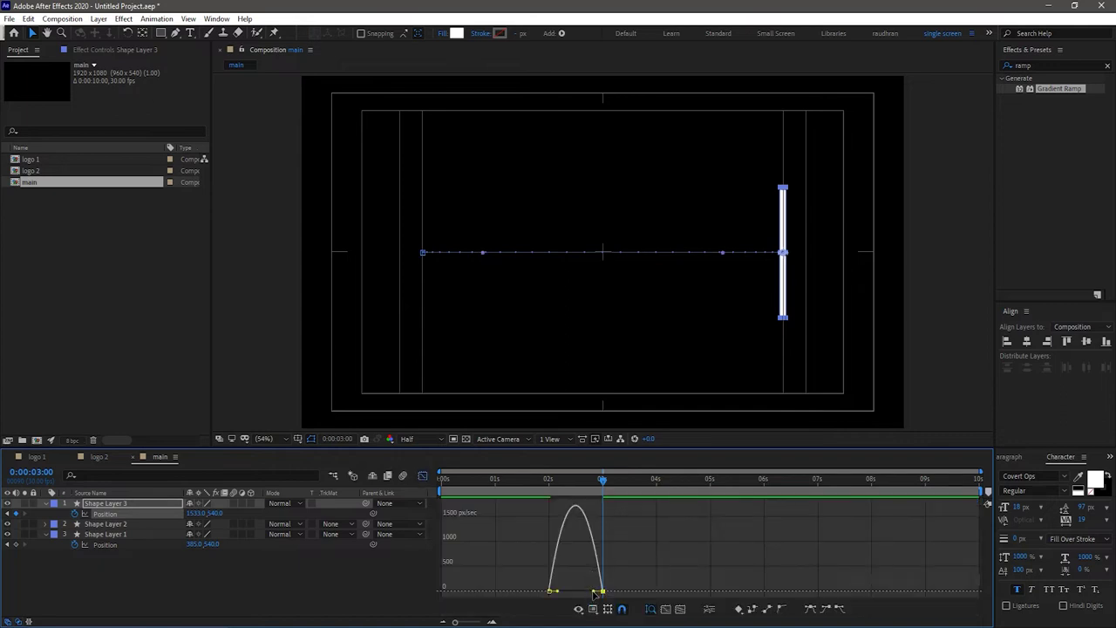
{"action": "left_click_drag", "start_coordinate": [595, 593], "coordinate": [563, 594]}
{"action": "left_click", "coordinate": [422, 475]}
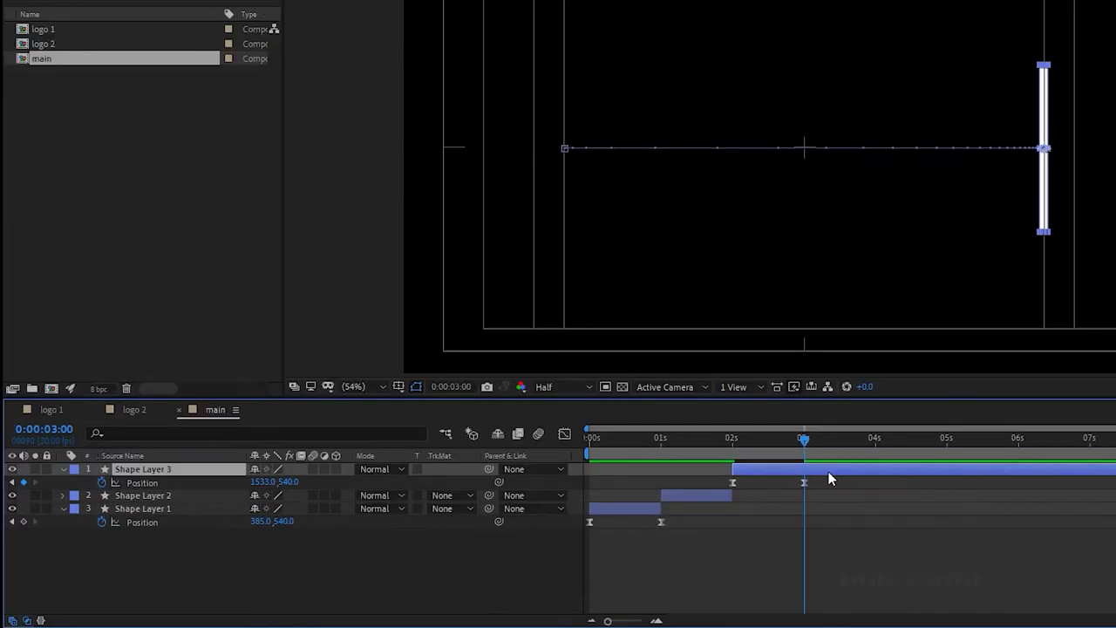
{"action": "key", "text": "ctrl+shift+d"}
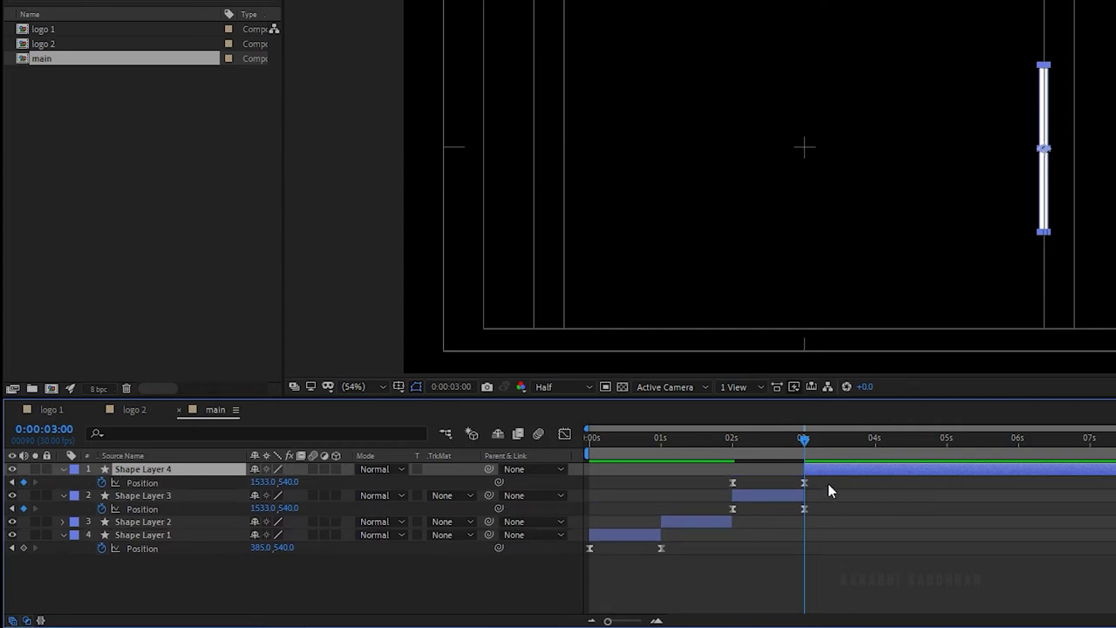
Clear Shape Layer 4's Position keyframes and move the bar back to X 384 at 4 s.
{"action": "left_click", "coordinate": [828, 488]}
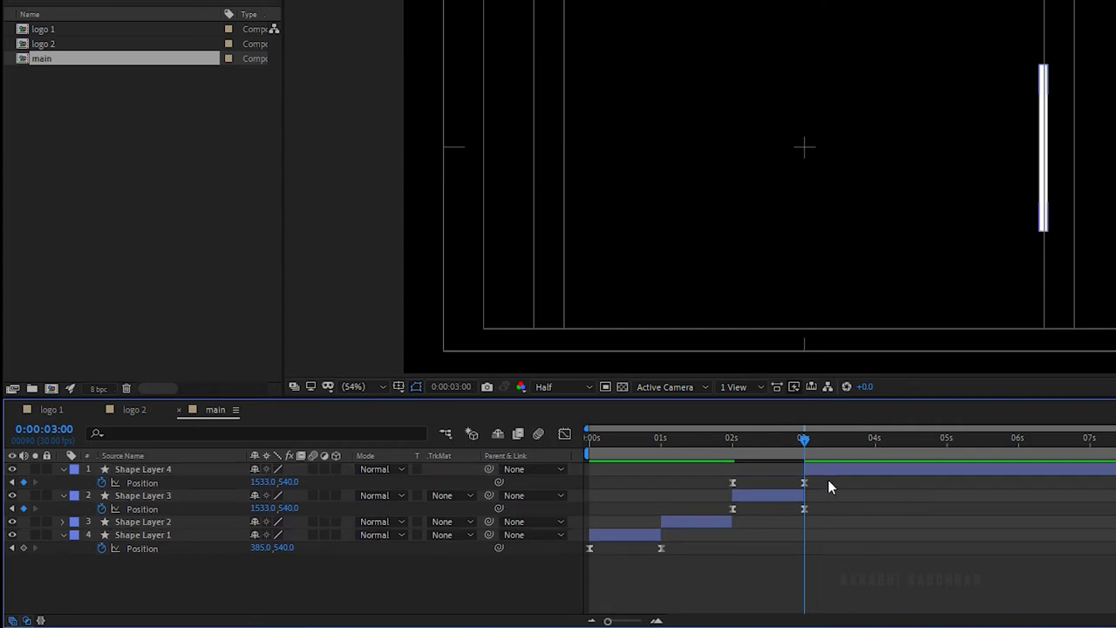
{"action": "left_click", "coordinate": [102, 482]}
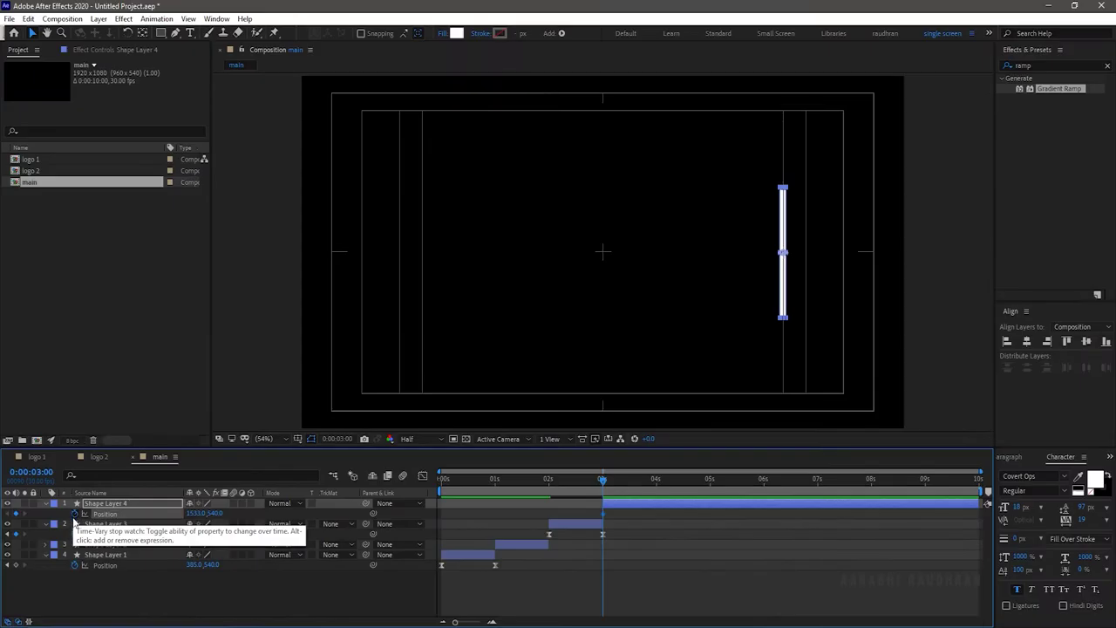
{"action": "left_click", "coordinate": [655, 485]}
{"action": "left_click_drag", "start_coordinate": [195, 514], "coordinate": [83, 514]}
{"action": "left_click_drag", "start_coordinate": [679, 509], "coordinate": [586, 539]}
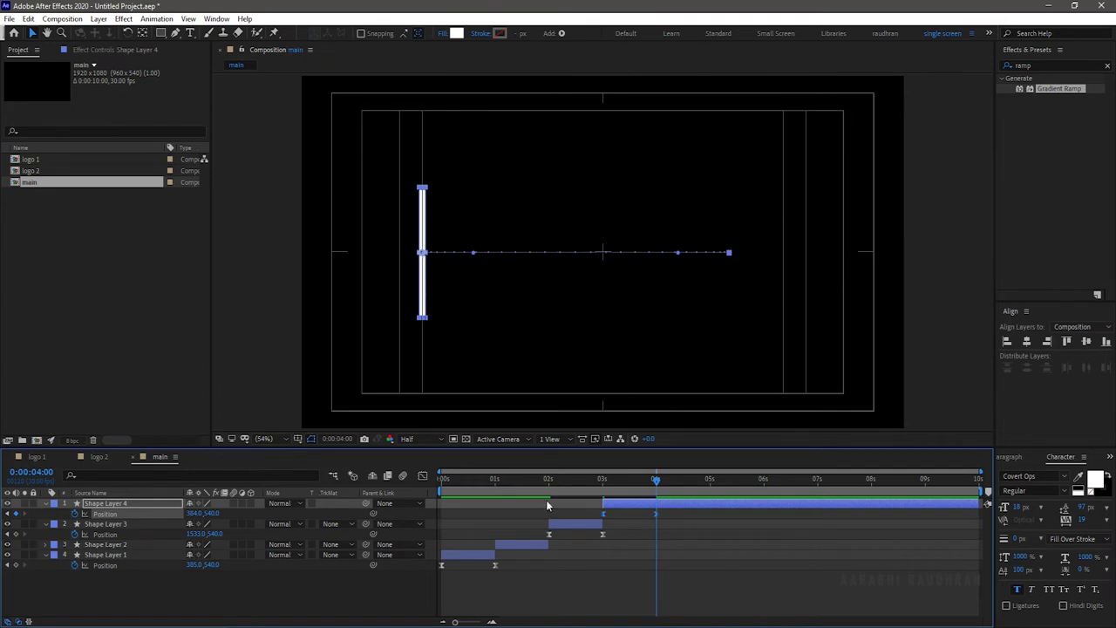
Sharpen the return slide's ease by dragging the influence handle in the speed graph.
{"action": "left_click", "coordinate": [422, 478]}
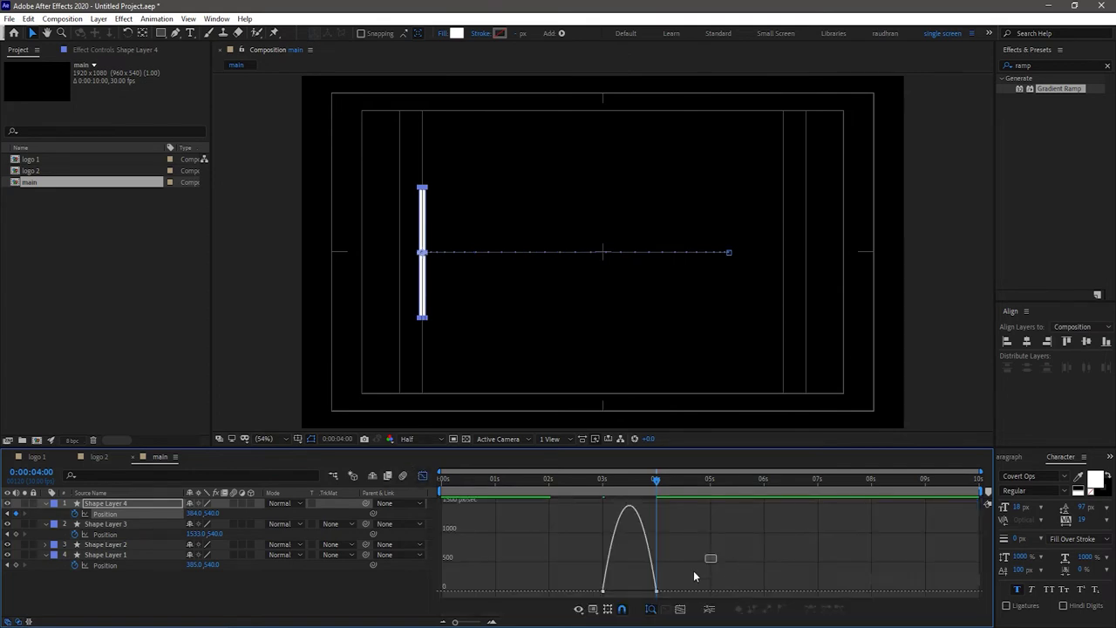
{"action": "left_click_drag", "start_coordinate": [649, 591], "coordinate": [611, 593]}
{"action": "left_click", "coordinate": [422, 478]}
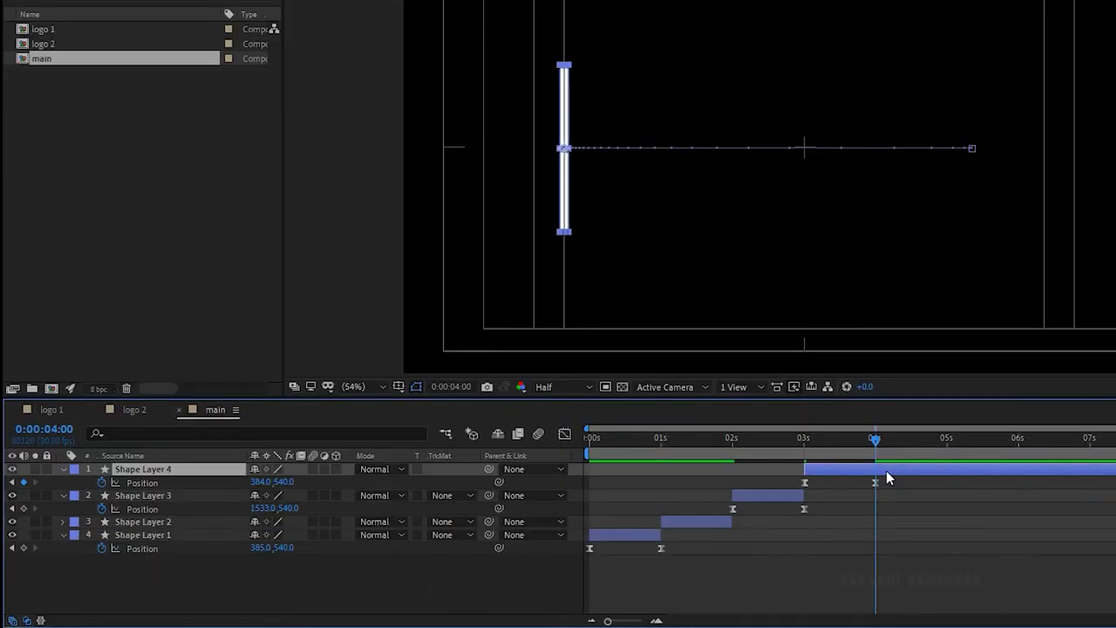
Split the bar layer at 4 s and start keyframing Shape Layer 5's rectangle Size.
{"action": "key", "text": "ctrl+shift+d"}
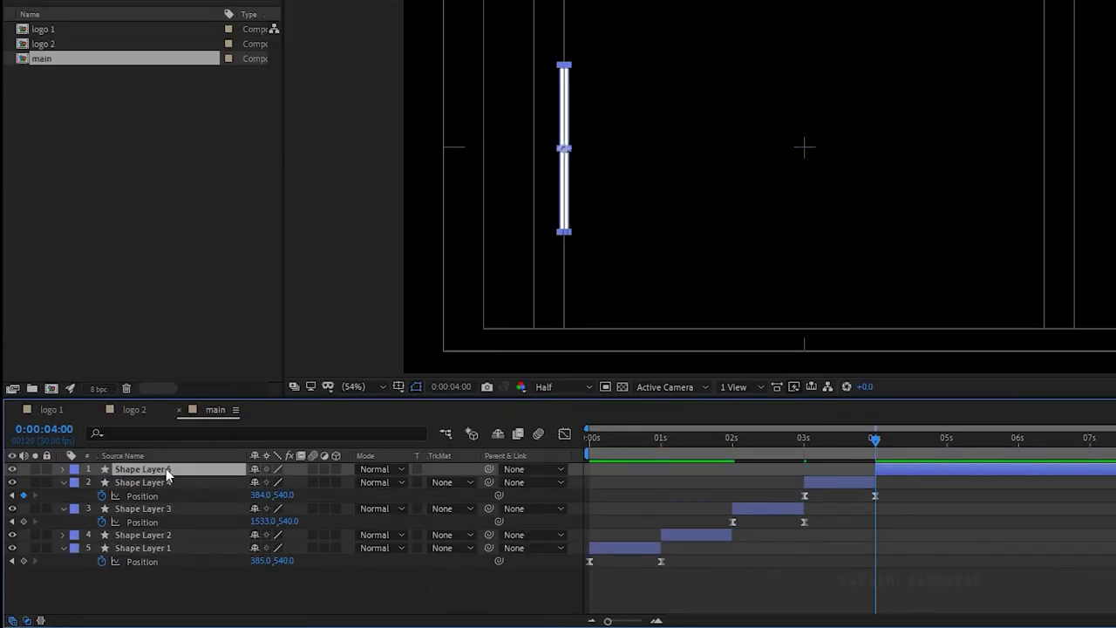
{"action": "key", "text": "p"}
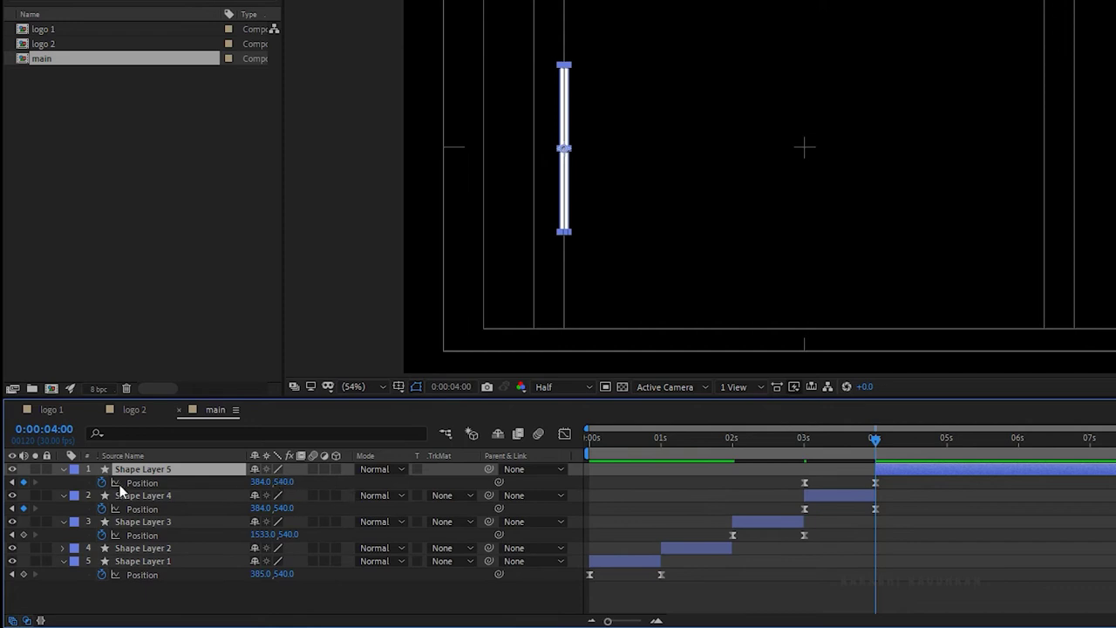
{"action": "left_click", "coordinate": [90, 496]}
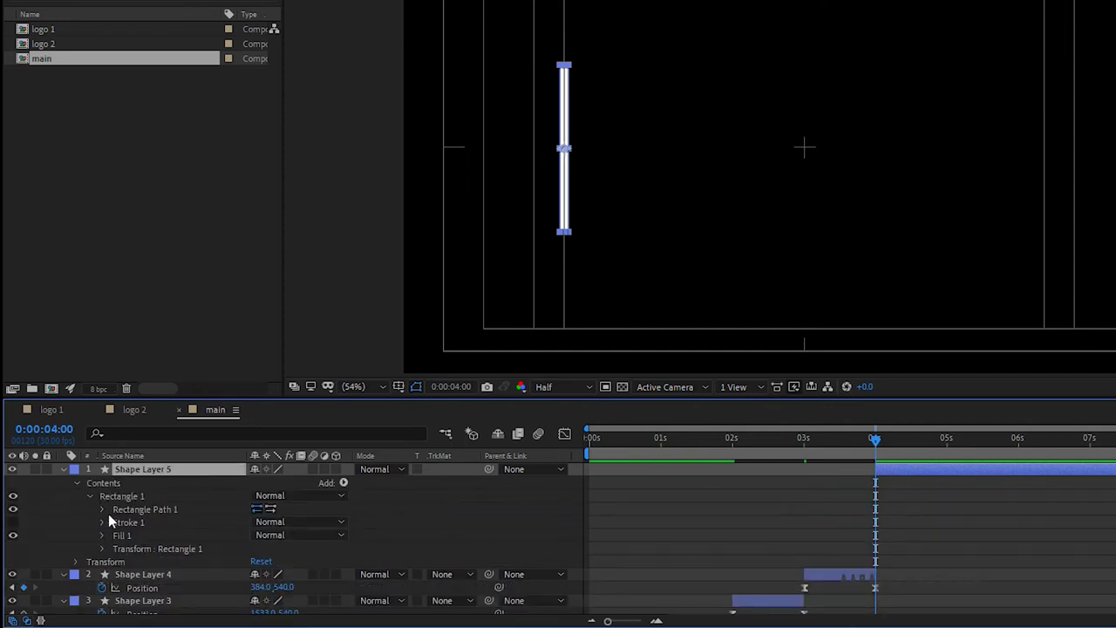
{"action": "left_click", "coordinate": [102, 509]}
{"action": "left_click", "coordinate": [128, 521]}
Shrink the square to 20×20 at 4:20, then enlarge it to 30×30 five frames later.
{"action": "left_click", "coordinate": [922, 445]}
{"action": "left_click_drag", "start_coordinate": [921, 445], "coordinate": [923, 444]}
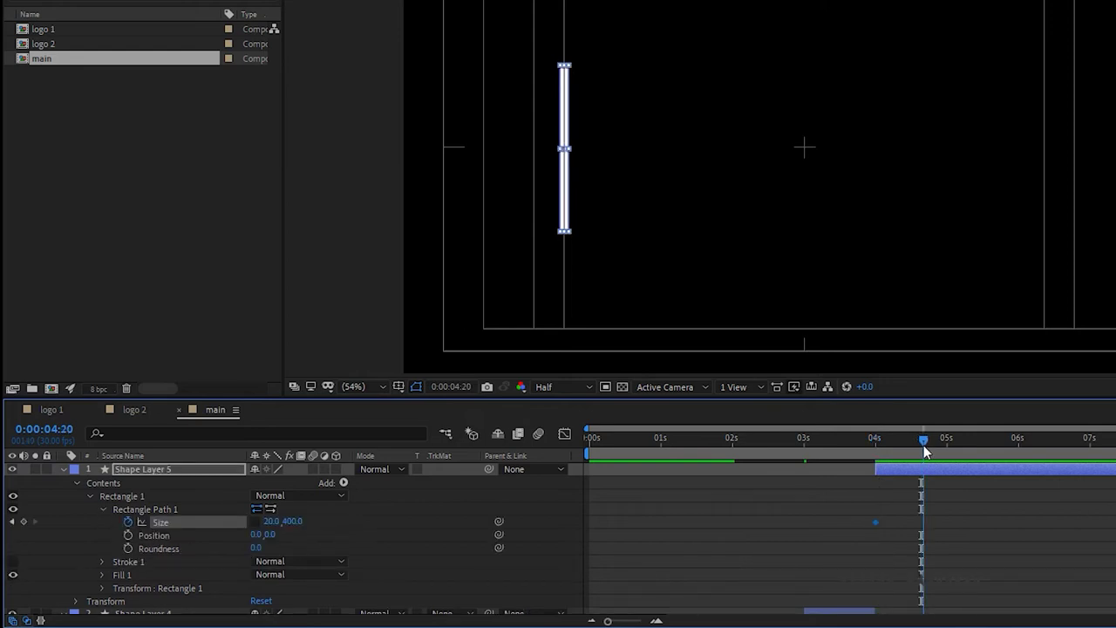
{"action": "left_click", "coordinate": [293, 521]}
{"action": "type", "text": "20"}
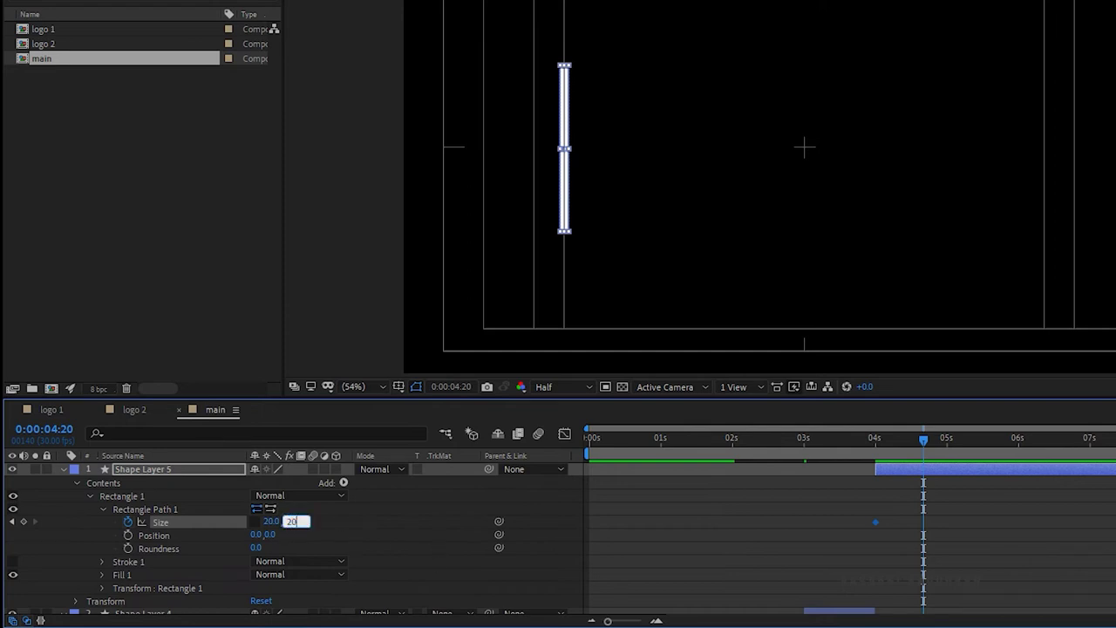
{"action": "key", "text": "Return"}
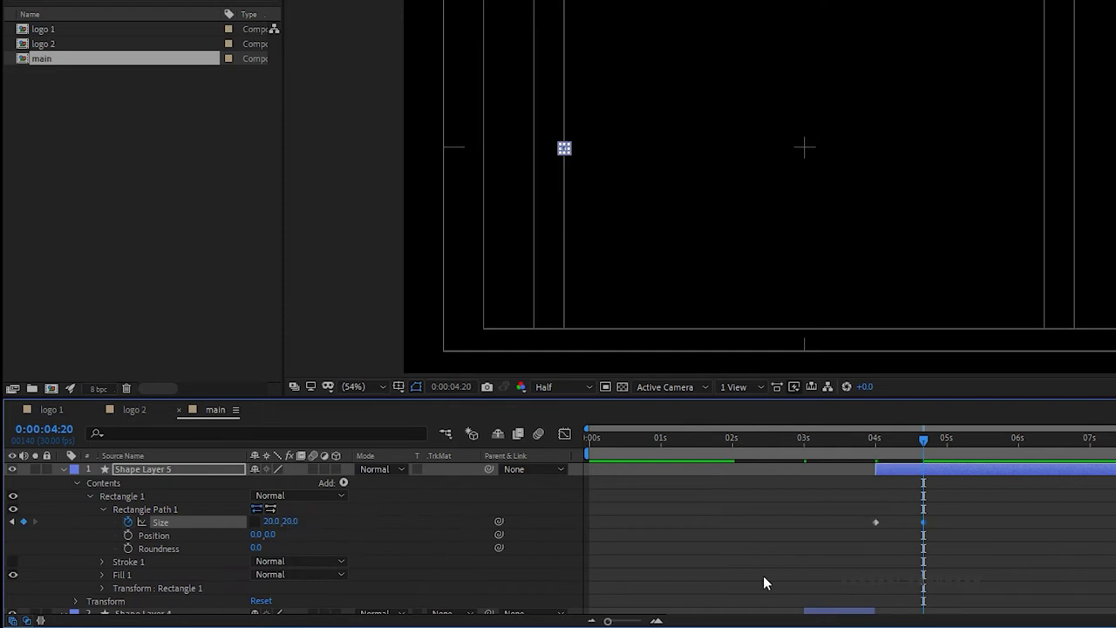
{"action": "left_click", "coordinate": [935, 438]}
{"action": "left_click", "coordinate": [270, 521]}
{"action": "type", "text": "30"}
{"action": "key", "text": "Tab"}
{"action": "type", "text": "3"}
{"action": "key", "text": "Return"}
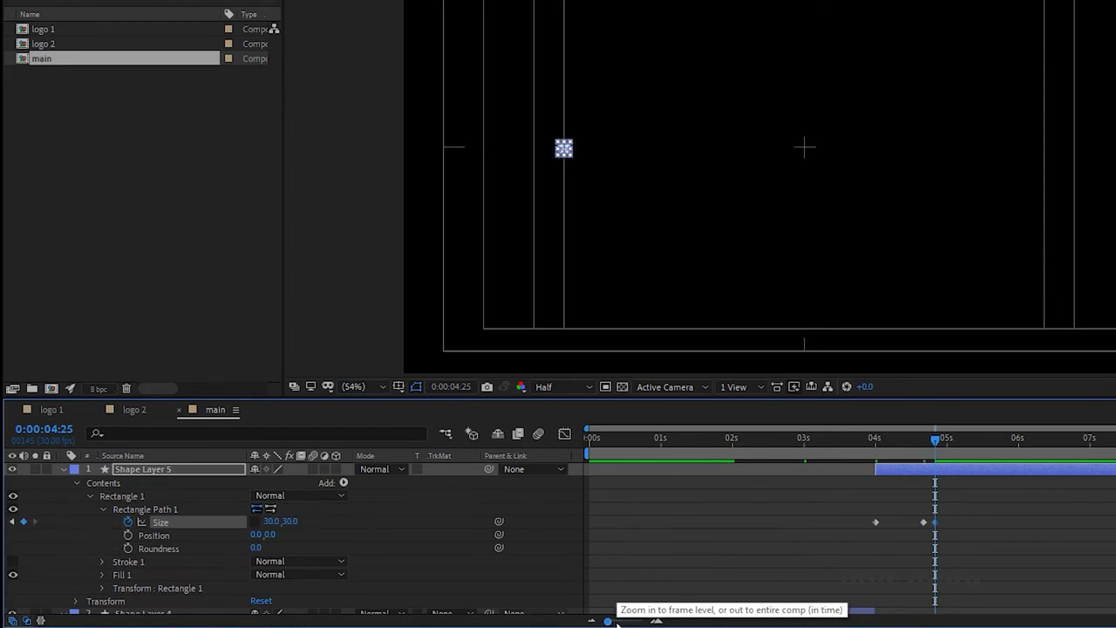
Return the square to 20×20 at 5 s and back to 30×30 at 5:05.
{"action": "left_click", "coordinate": [947, 442]}
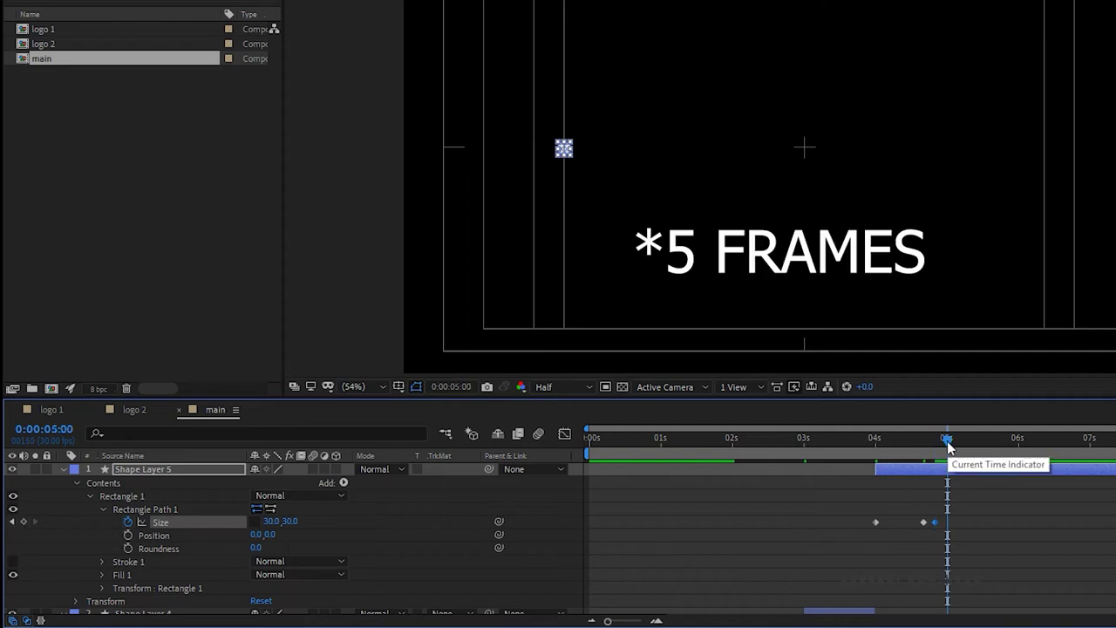
{"action": "left_click", "coordinate": [270, 522]}
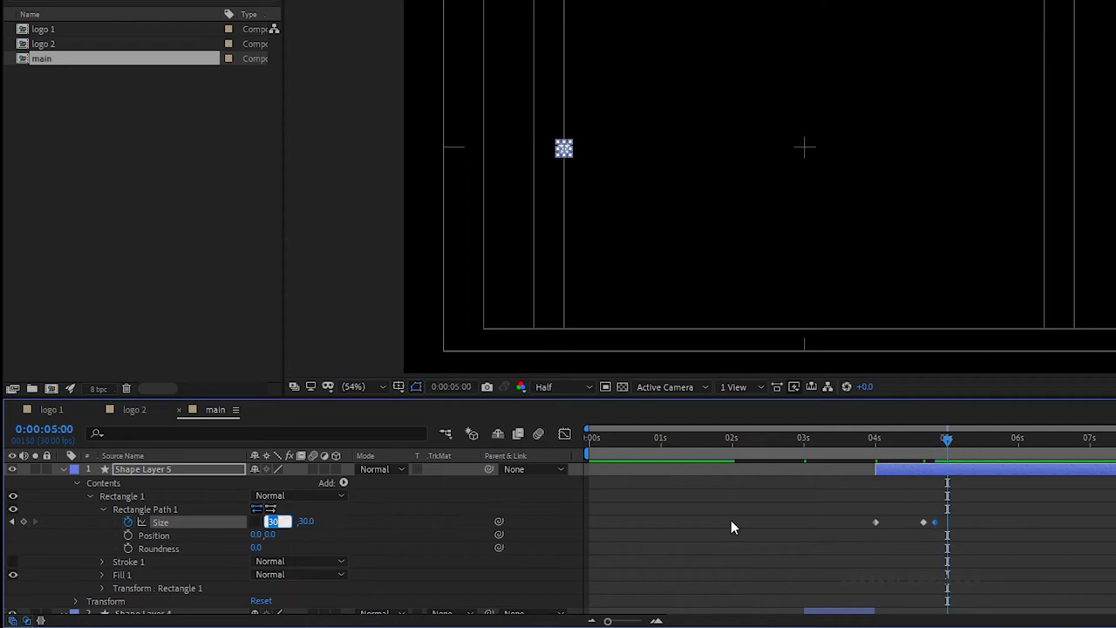
{"action": "key", "text": "Tab"}
{"action": "type", "text": "20"}
{"action": "key", "text": "Return"}
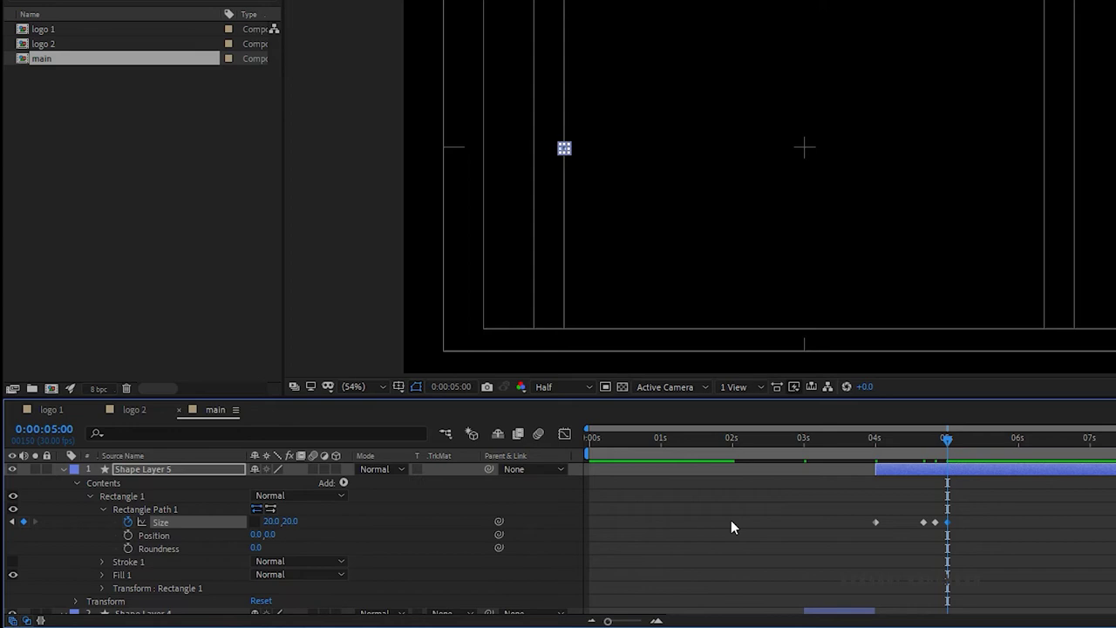
{"action": "left_click_drag", "start_coordinate": [968, 435], "coordinate": [959, 437]}
{"action": "left_click", "coordinate": [272, 521]}
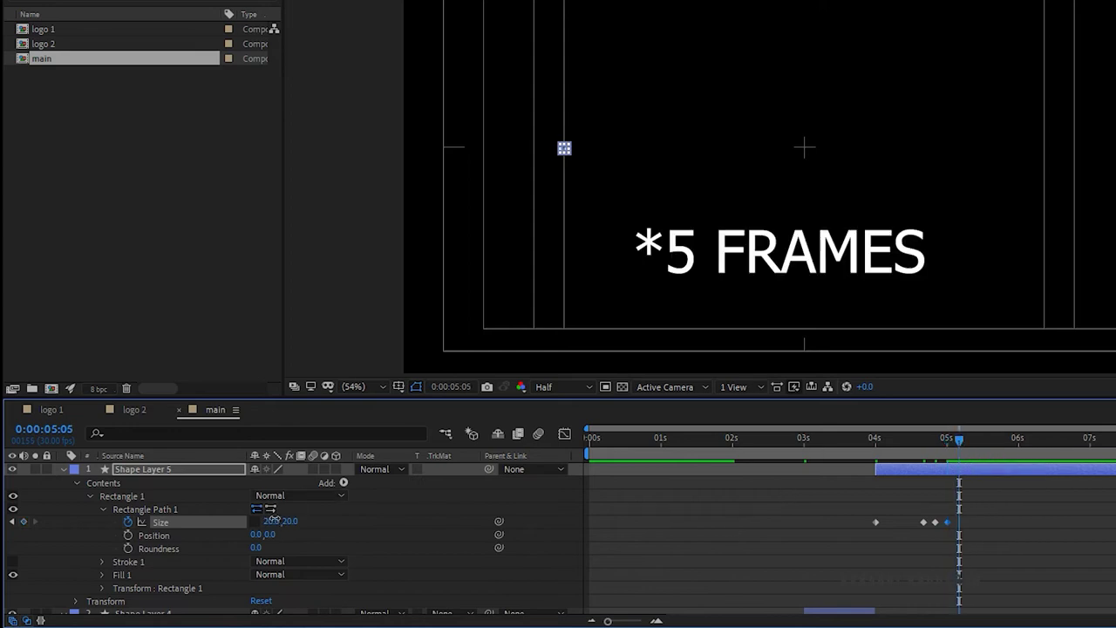
{"action": "type", "text": "30"}
{"action": "key", "text": "Tab"}
{"action": "type", "text": "30"}
{"action": "key", "text": "Return"}
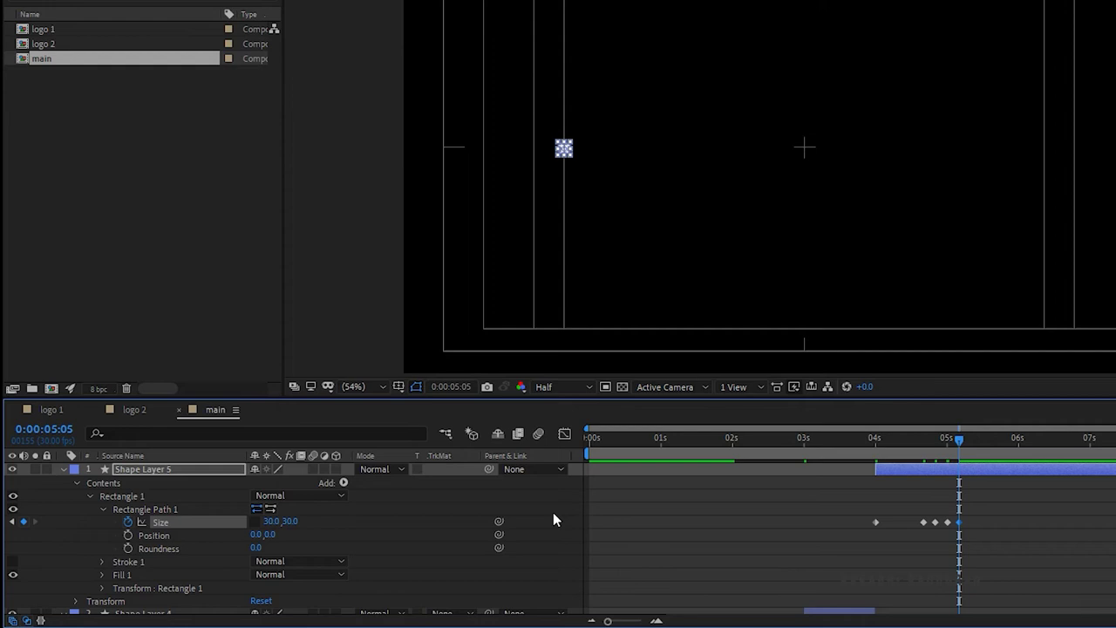
Shrink the square to 0 at 5:10 and select all six Size keyframes.
{"action": "left_click", "coordinate": [970, 438]}
{"action": "left_click", "coordinate": [272, 521]}
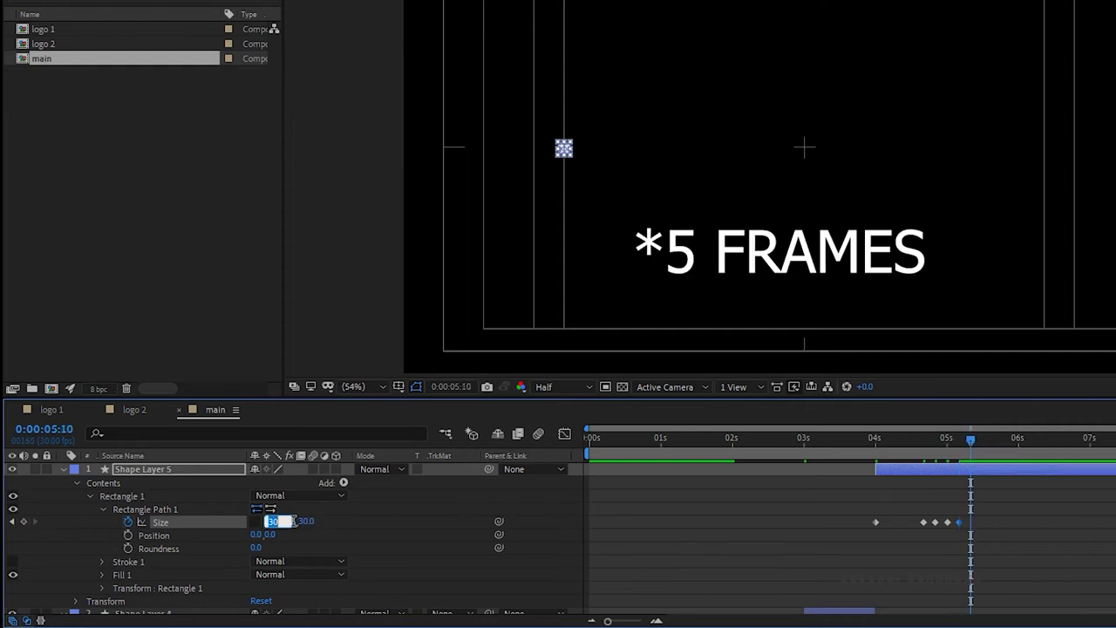
{"action": "type", "text": "0"}
{"action": "key", "text": "Return"}
{"action": "left_click_drag", "start_coordinate": [998, 511], "coordinate": [913, 530]}
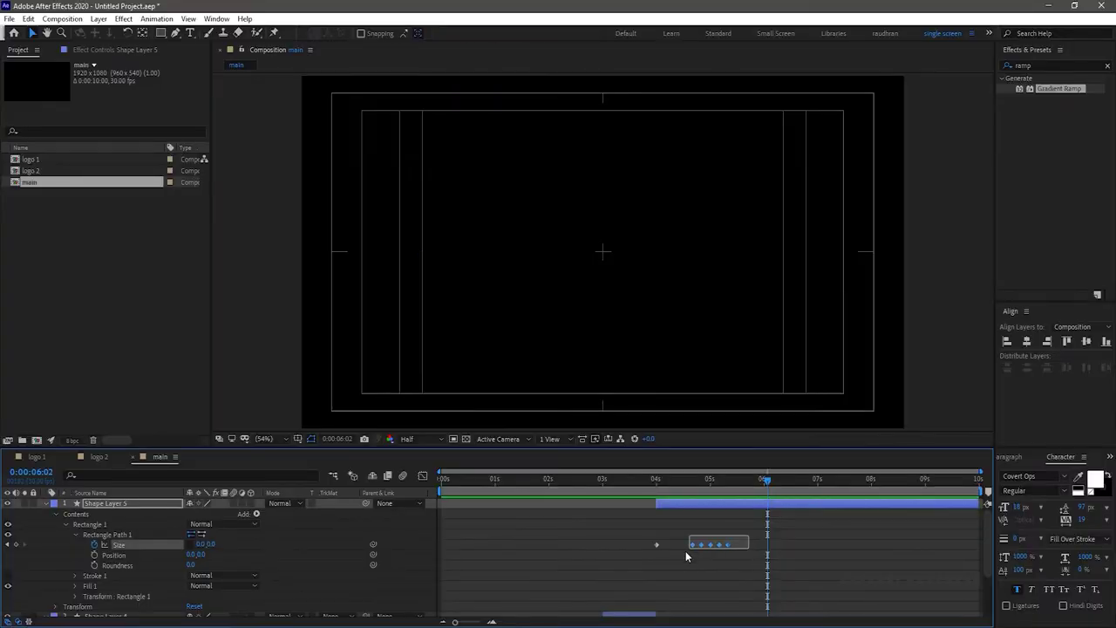
{"action": "left_click_drag", "start_coordinate": [686, 555], "coordinate": [648, 559]}
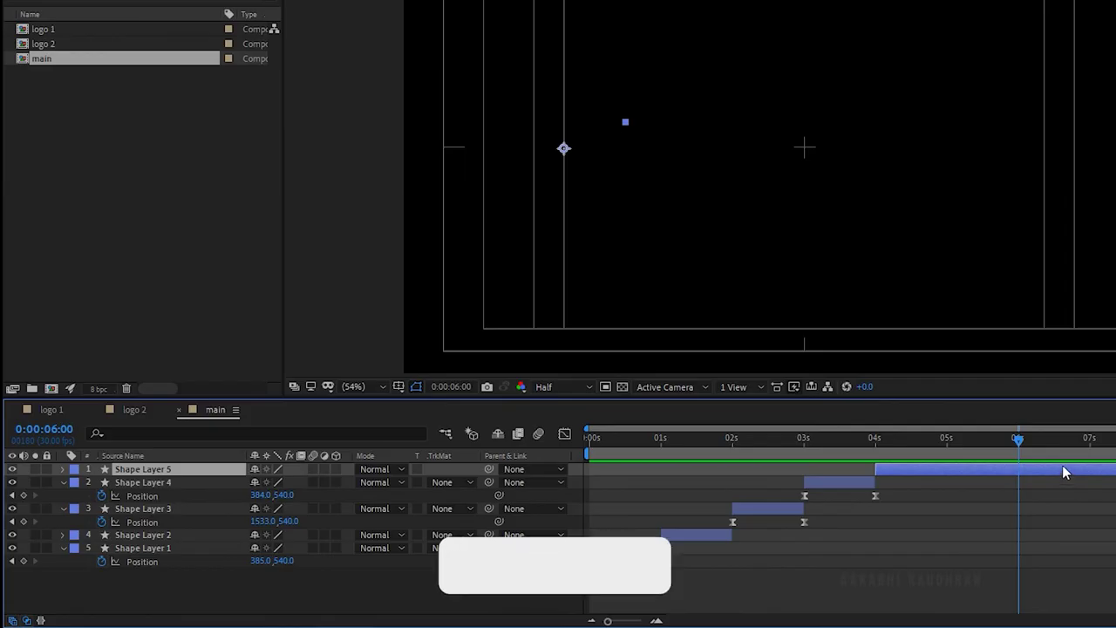
Undo a stray layer split and add the logo 1 and logo 2 comps to the main timeline.
{"action": "key", "text": "ctrl+shift+d"}
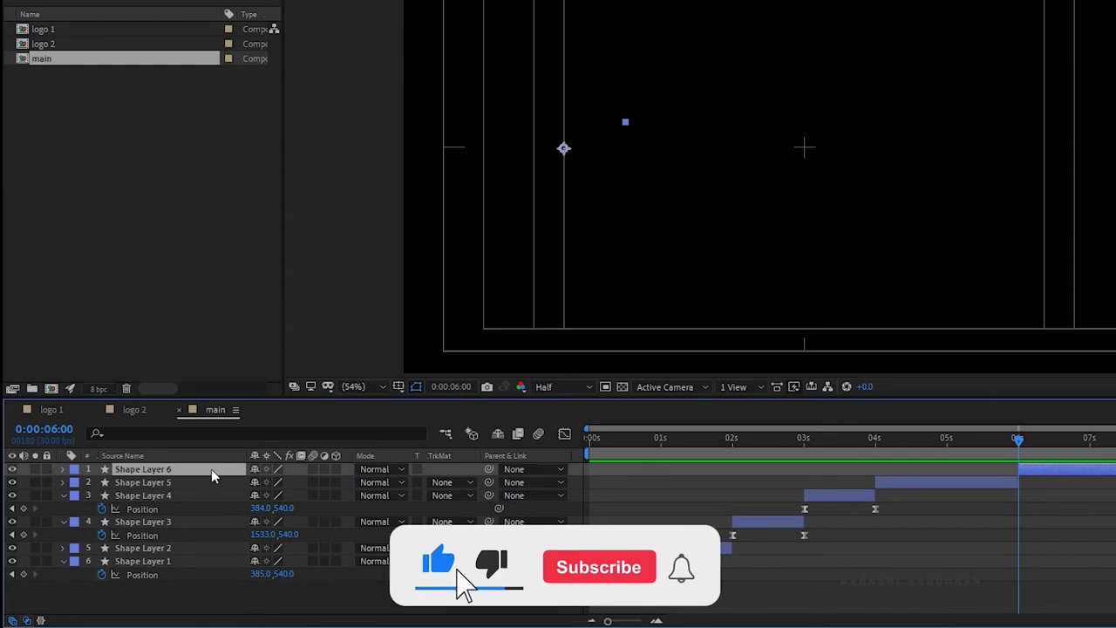
{"action": "key", "text": "ctrl+z"}
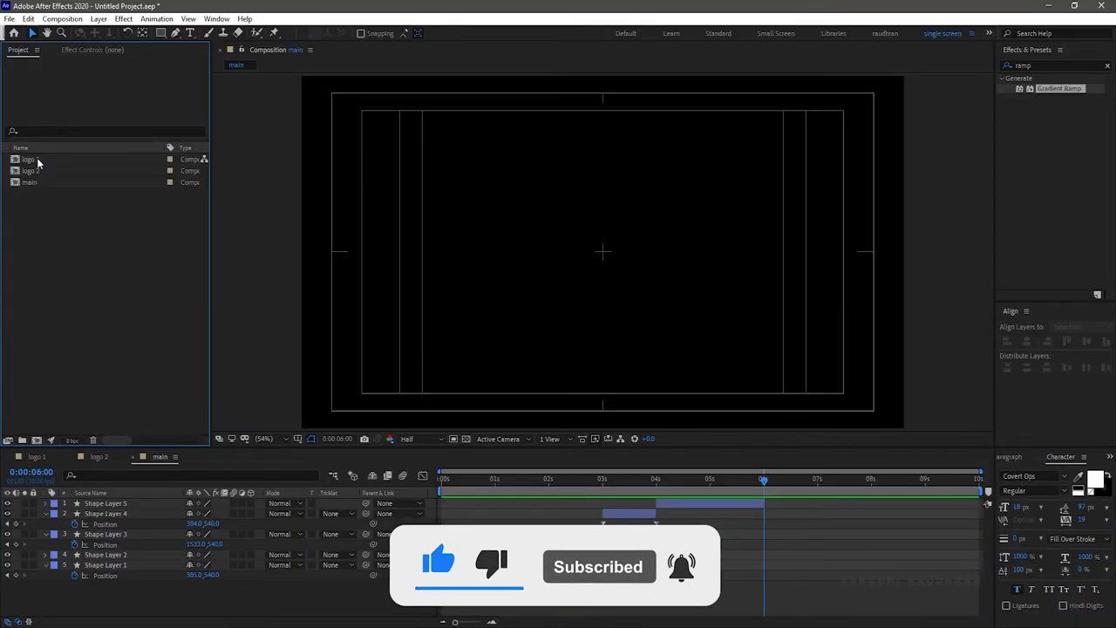
{"action": "left_click_drag", "start_coordinate": [38, 162], "coordinate": [115, 597]}
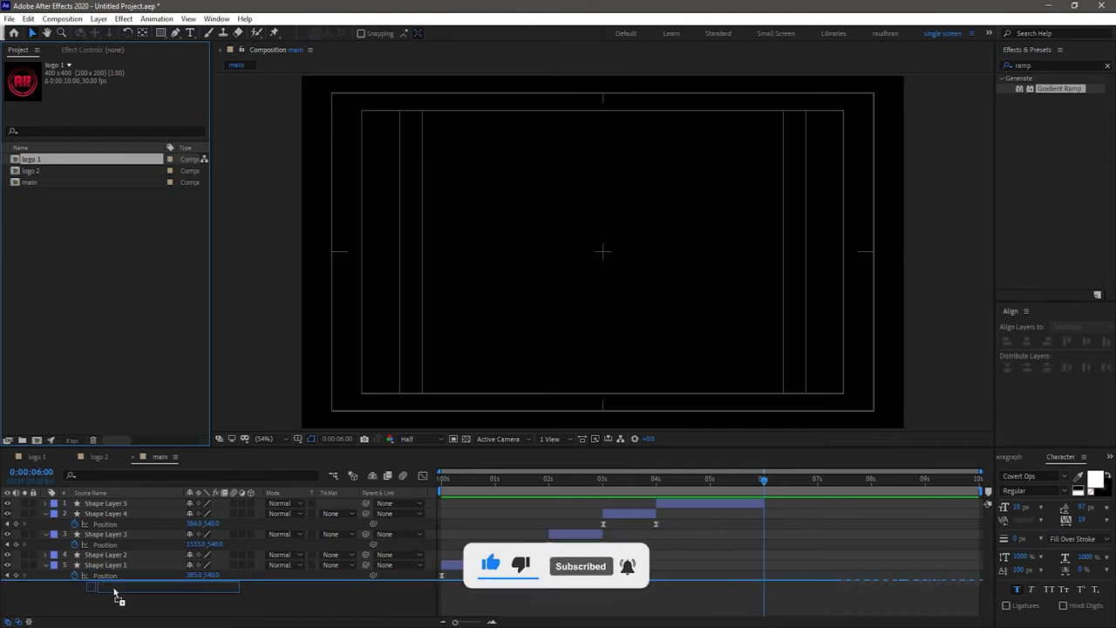
{"action": "left_click_drag", "start_coordinate": [43, 175], "coordinate": [177, 612]}
{"action": "left_click", "coordinate": [162, 610]}
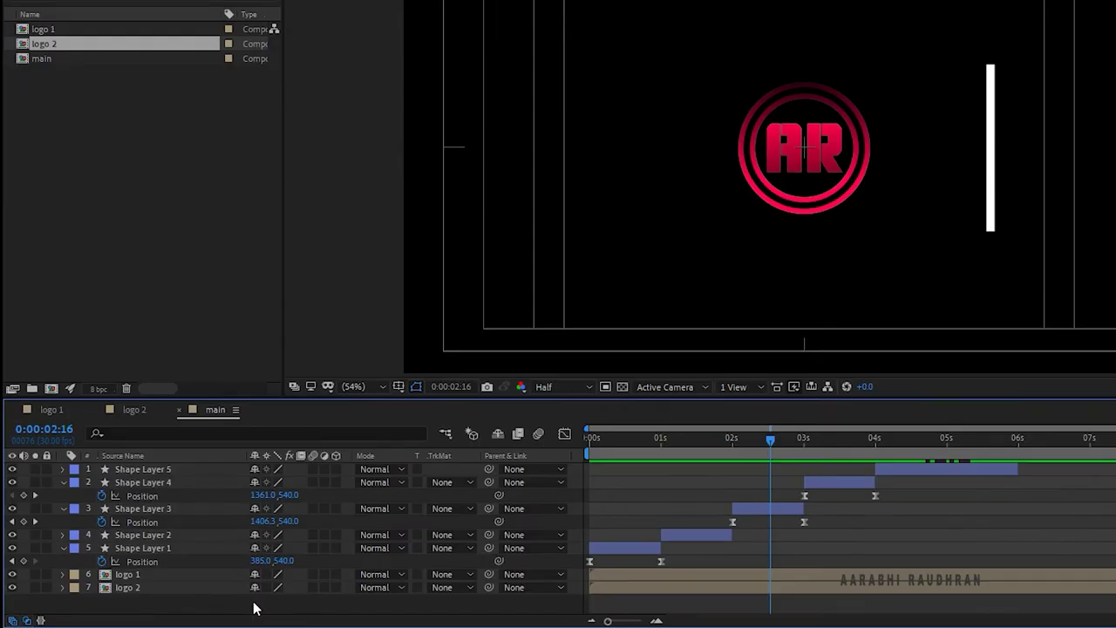
Create a new 400×400 px solid named 'matte 1'.
{"action": "right_click", "coordinate": [253, 608]}
{"action": "mouse_move", "coordinate": [333, 438]}
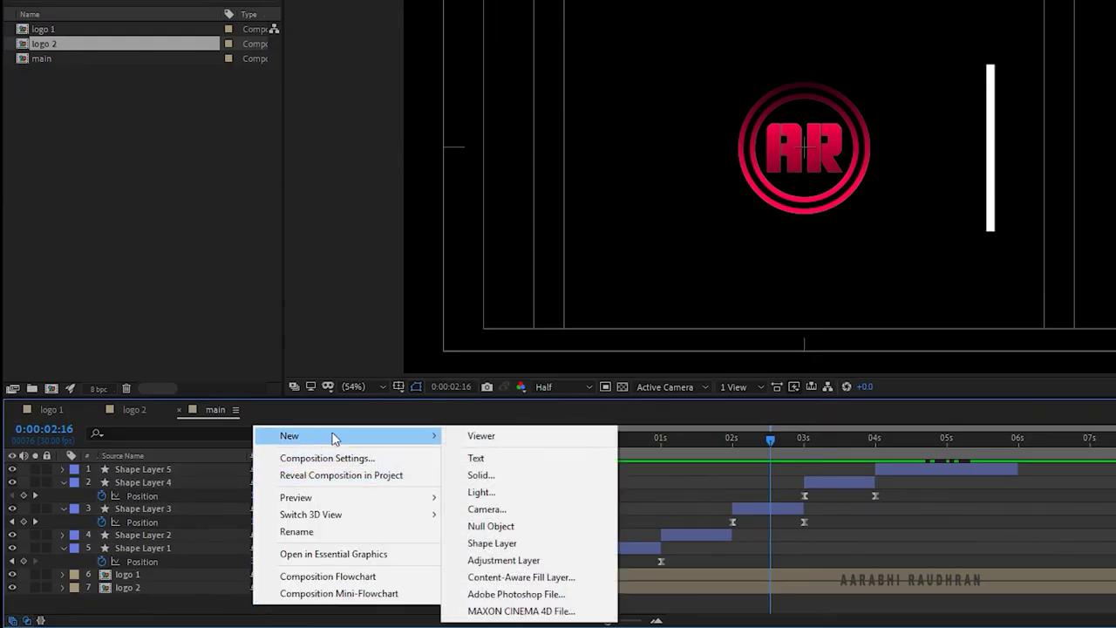
{"action": "left_click", "coordinate": [480, 474]}
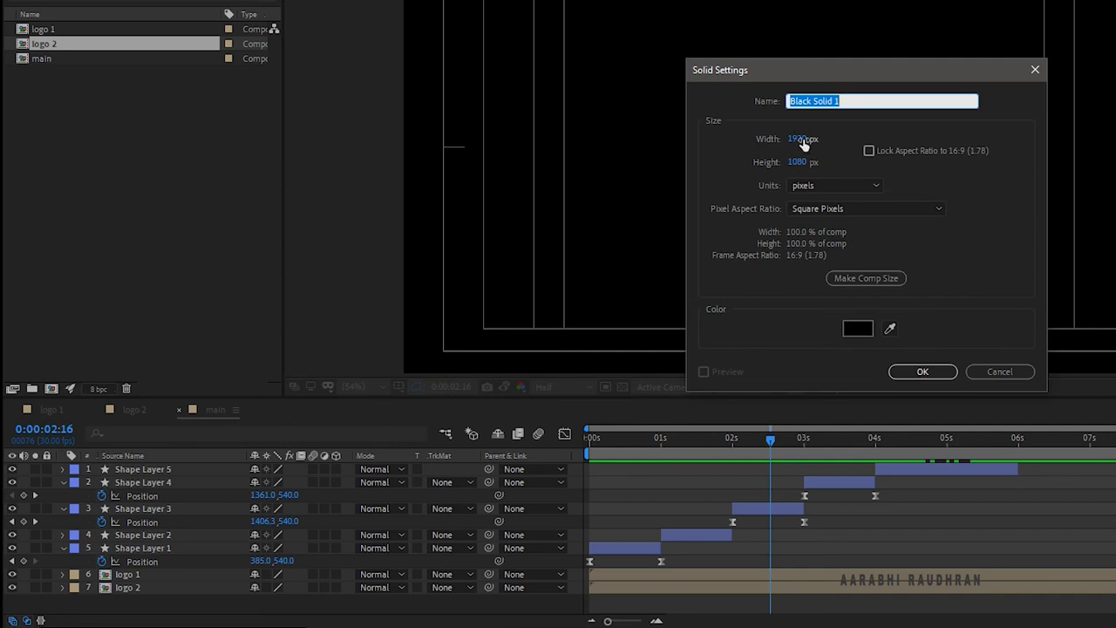
{"action": "left_click", "coordinate": [802, 139]}
{"action": "type", "text": "400"}
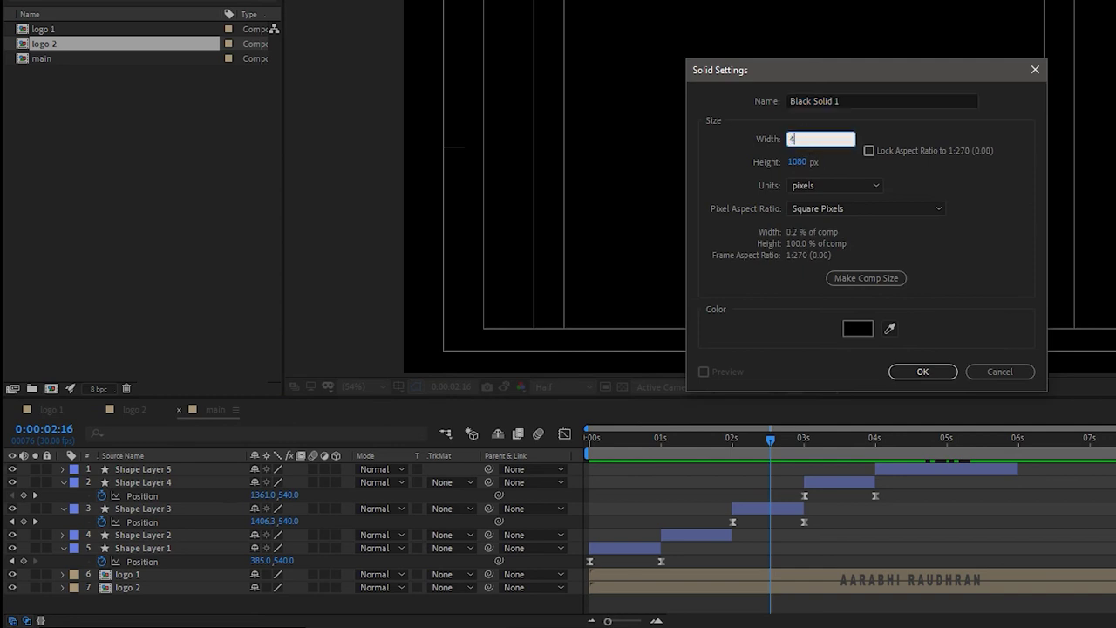
{"action": "key", "text": "Tab"}
{"action": "type", "text": "400"}
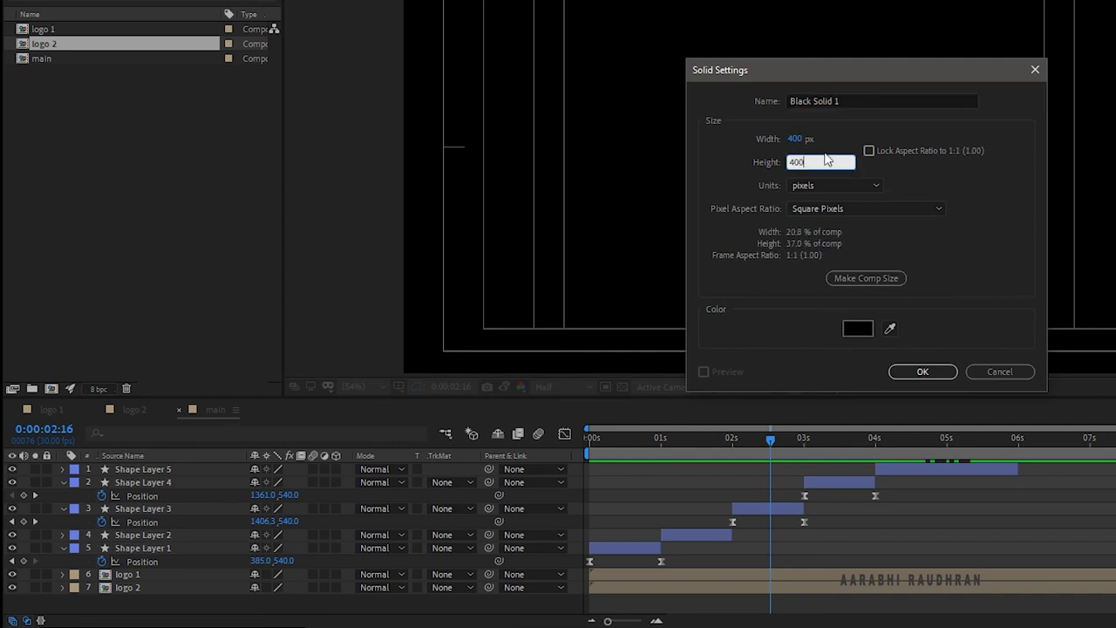
{"action": "left_click", "coordinate": [825, 99]}
{"action": "key", "text": "shift+Home"}
{"action": "type", "text": "ma"}
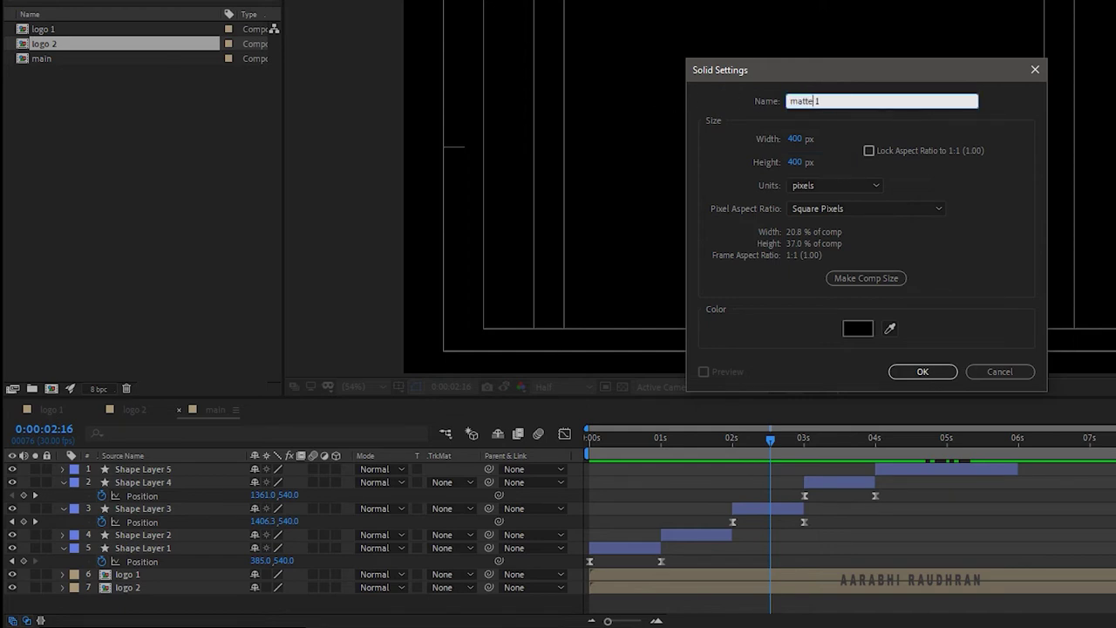
{"action": "type", "text": "tte"}
{"action": "left_click", "coordinate": [921, 372]}
Place matte 1 below Shape Layer 1, trim it to start at 2 s, and stretch it to 288% wide.
{"action": "left_click_drag", "start_coordinate": [131, 469], "coordinate": [159, 588]}
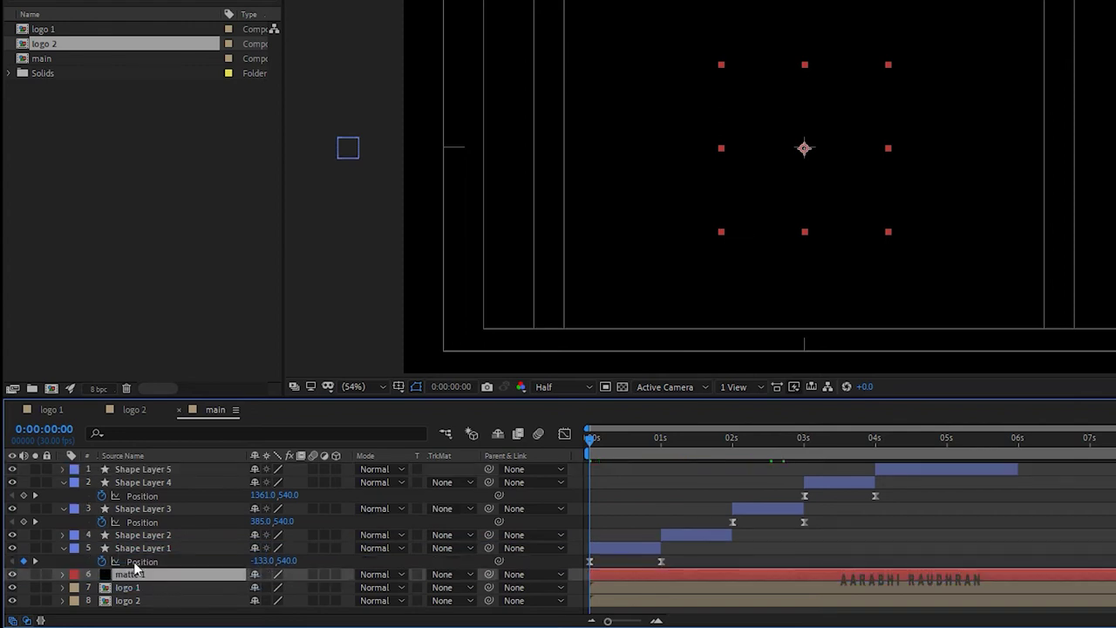
{"action": "key", "text": "s"}
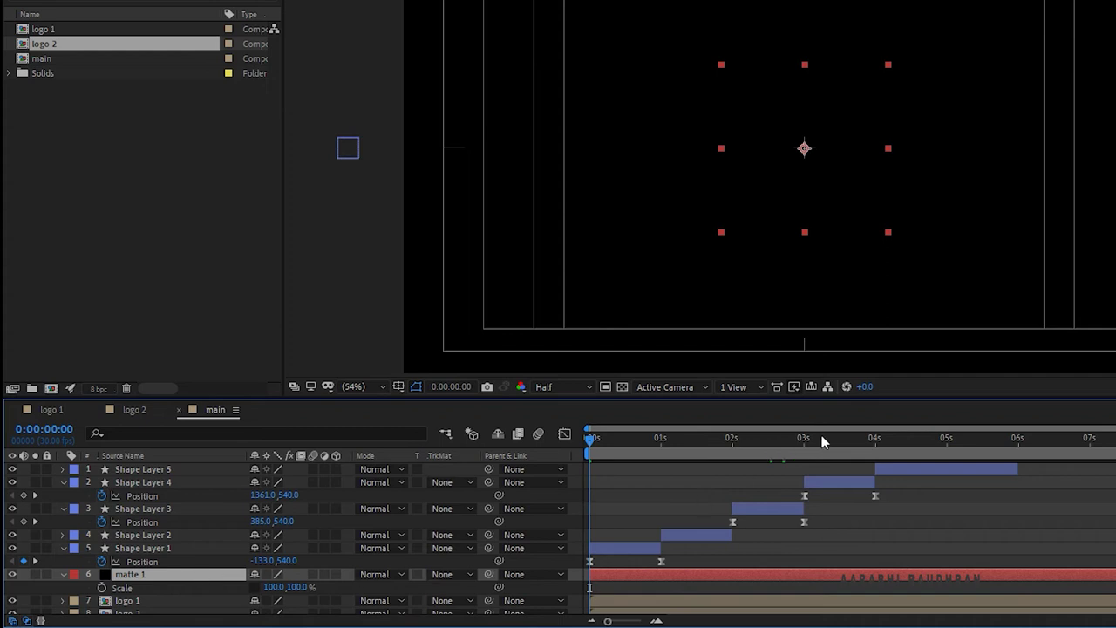
{"action": "left_click", "coordinate": [733, 441]}
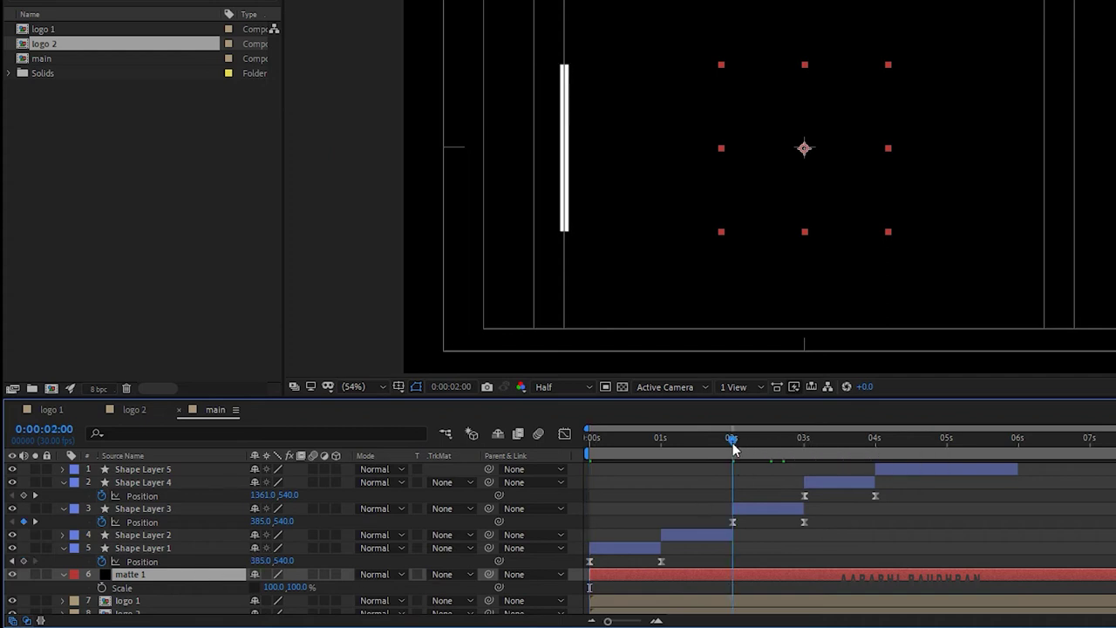
{"action": "key", "text": "alt+bracketleft"}
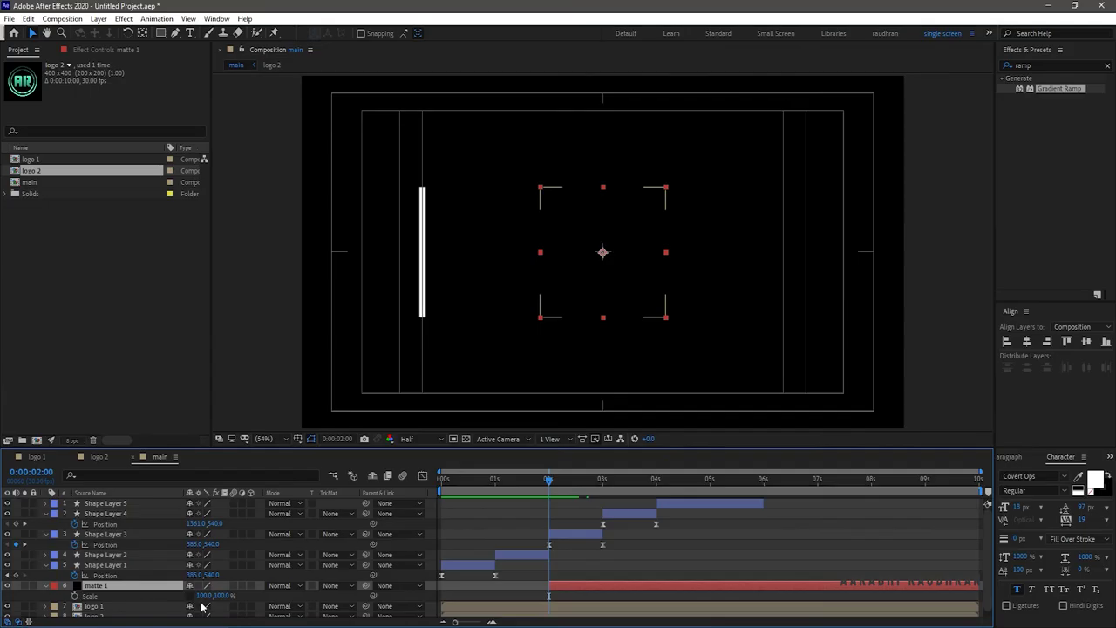
{"action": "left_click_drag", "start_coordinate": [206, 595], "coordinate": [318, 601]}
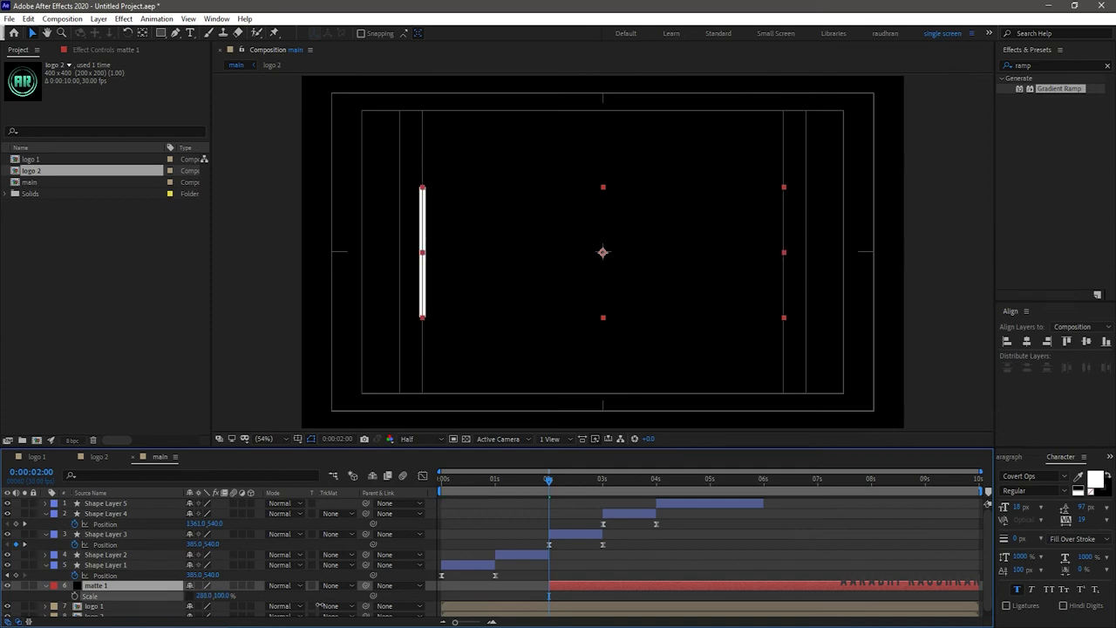
{"action": "key", "text": "space"}
Move matte 1 left to -208,540 so the AR logo shows.
{"action": "left_click", "coordinate": [153, 572]}
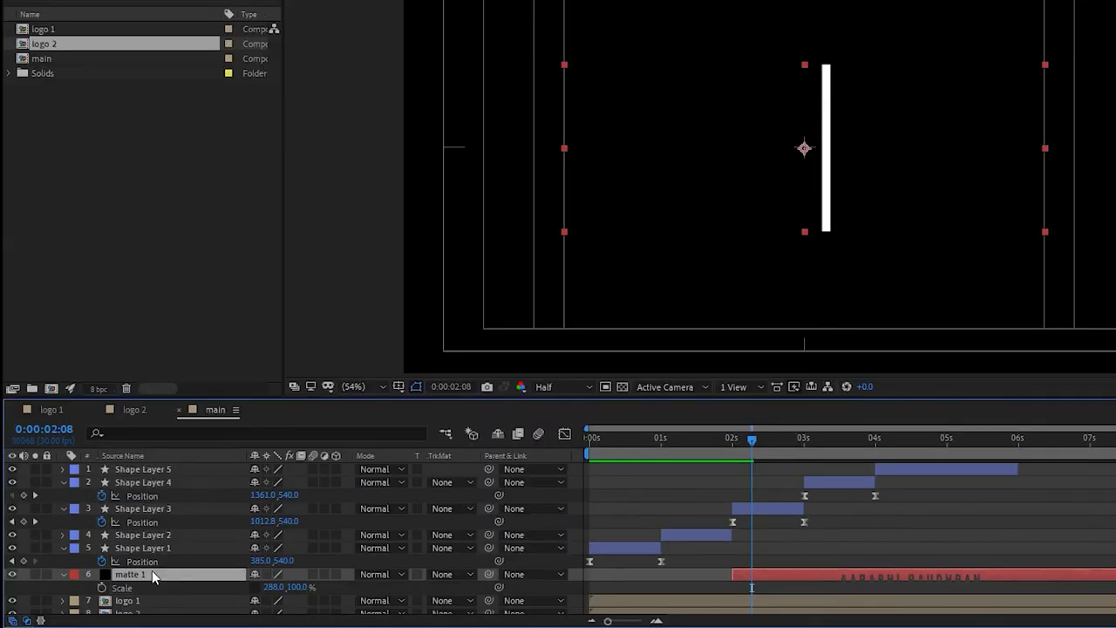
{"action": "key", "text": "p"}
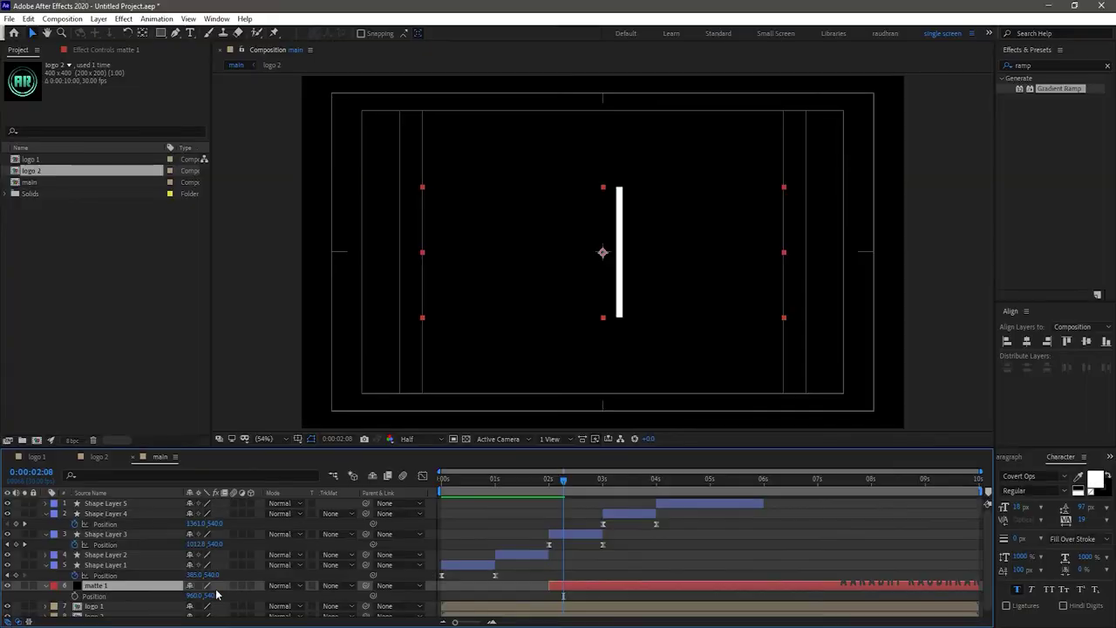
{"action": "left_click_drag", "start_coordinate": [563, 479], "coordinate": [549, 487]}
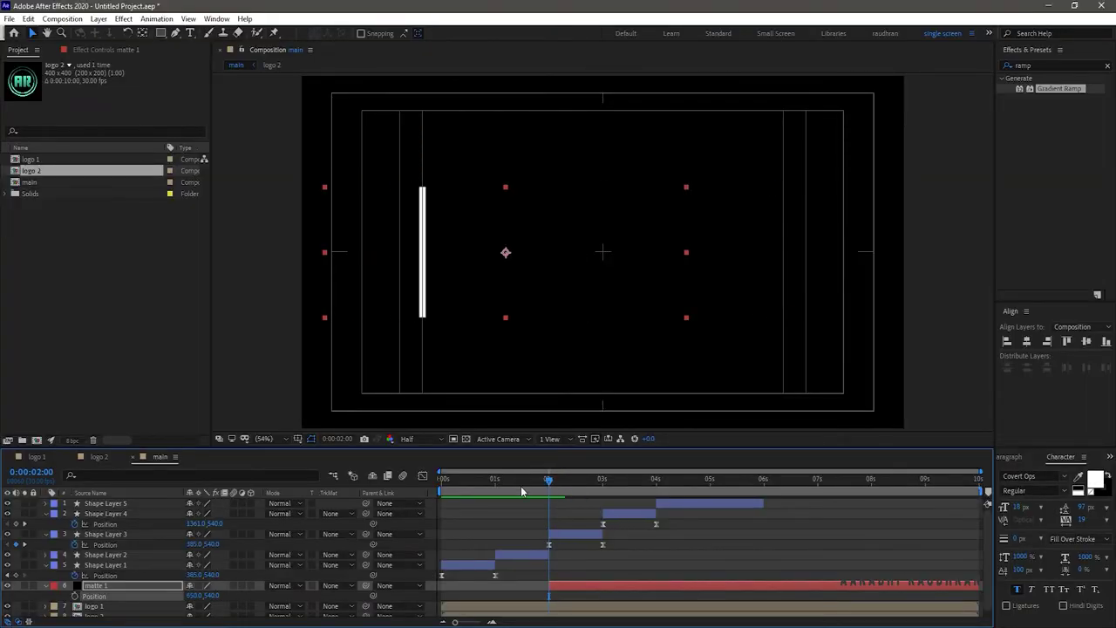
{"action": "left_click_drag", "start_coordinate": [193, 596], "coordinate": [172, 596]}
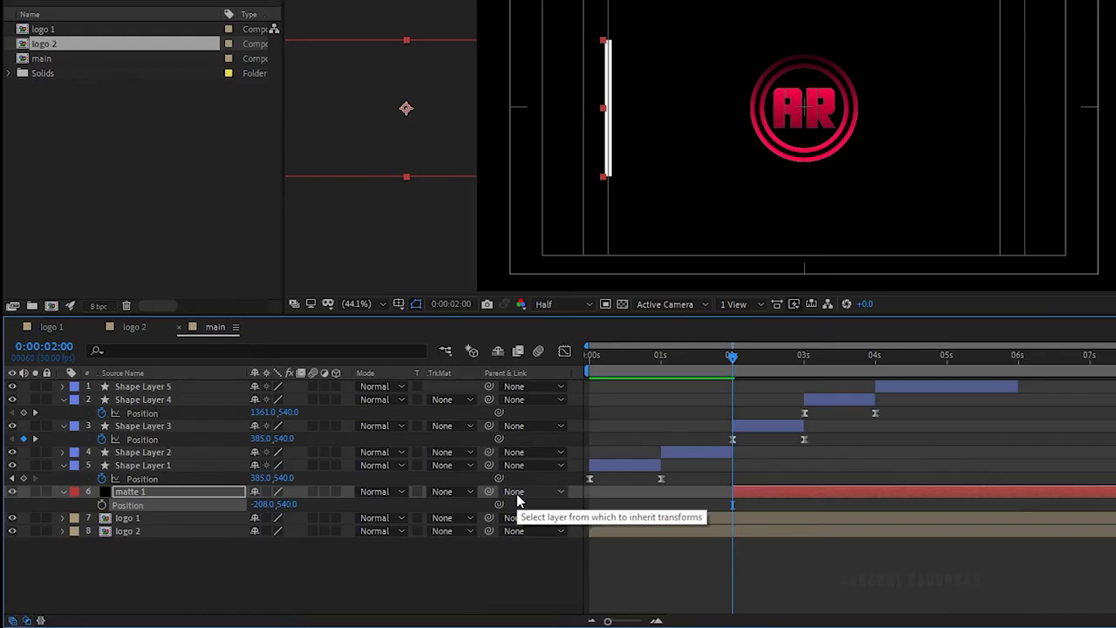
Parent matte 1 to Shape Layer 3 and make it logo 1's alpha matte.
{"action": "left_click", "coordinate": [516, 492]}
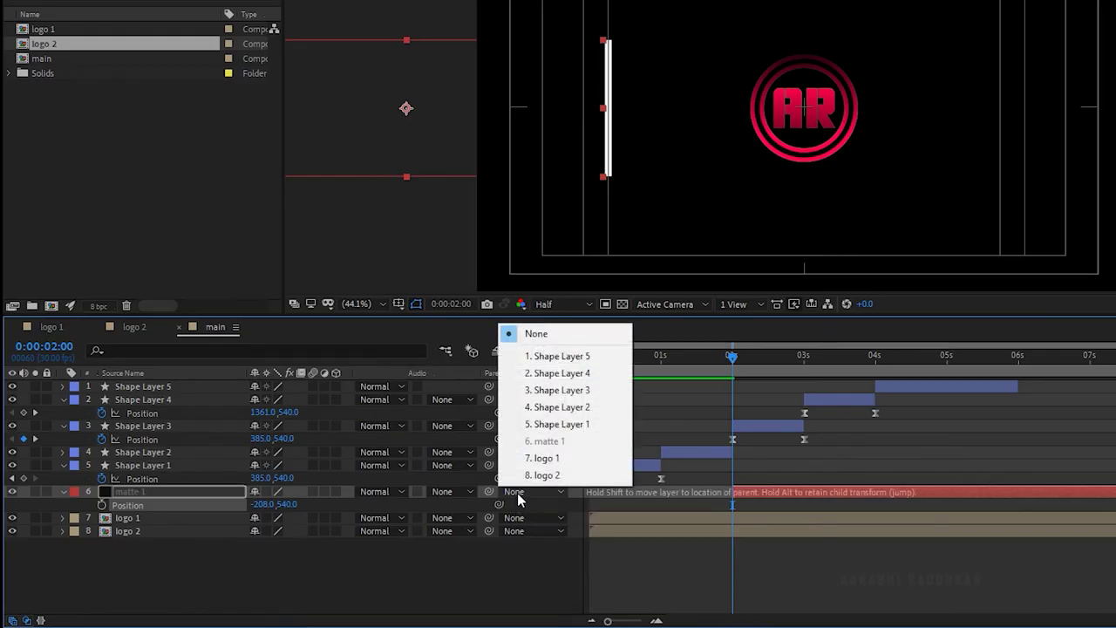
{"action": "left_click", "coordinate": [558, 390]}
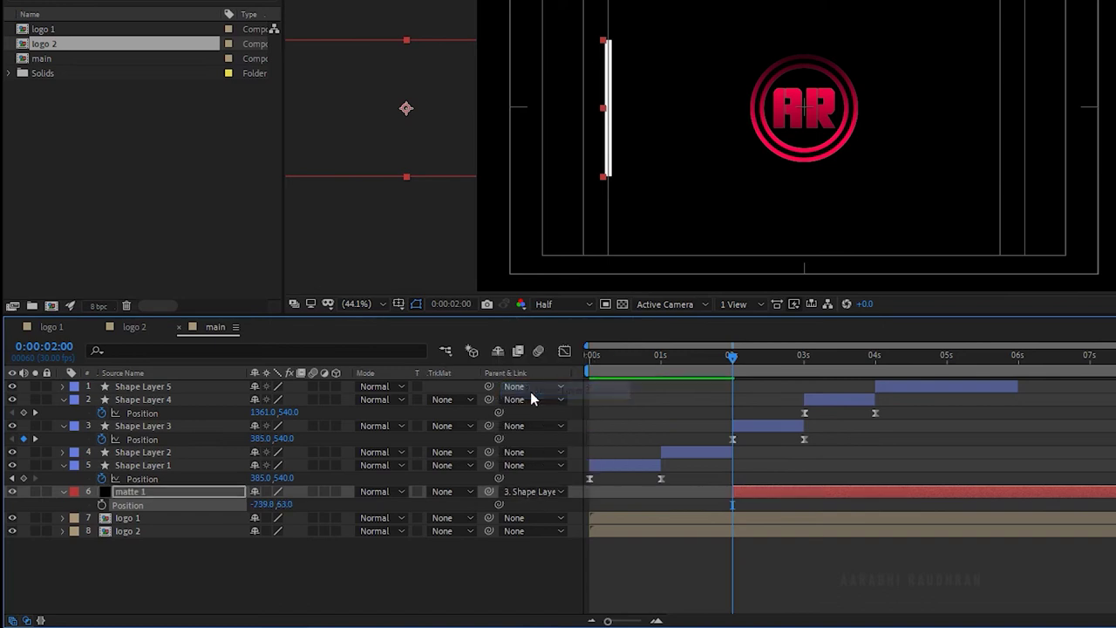
{"action": "left_click", "coordinate": [461, 520]}
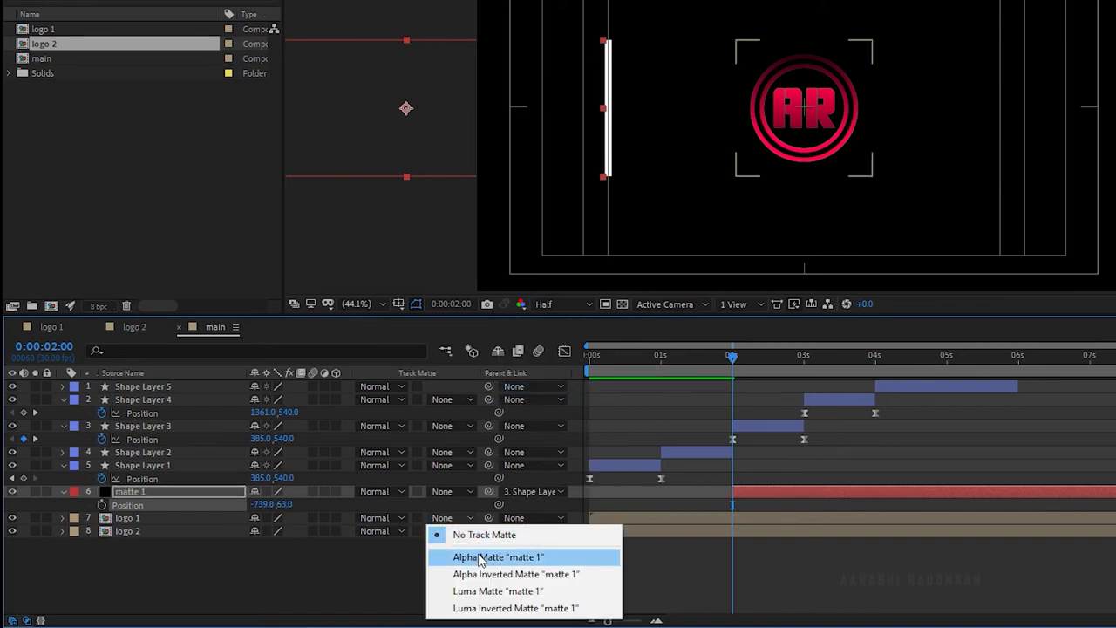
{"action": "left_click", "coordinate": [480, 557]}
Duplicate matte 1, trim the copy to start at 3 s, and move it to the right.
{"action": "key", "text": "ctrl+d"}
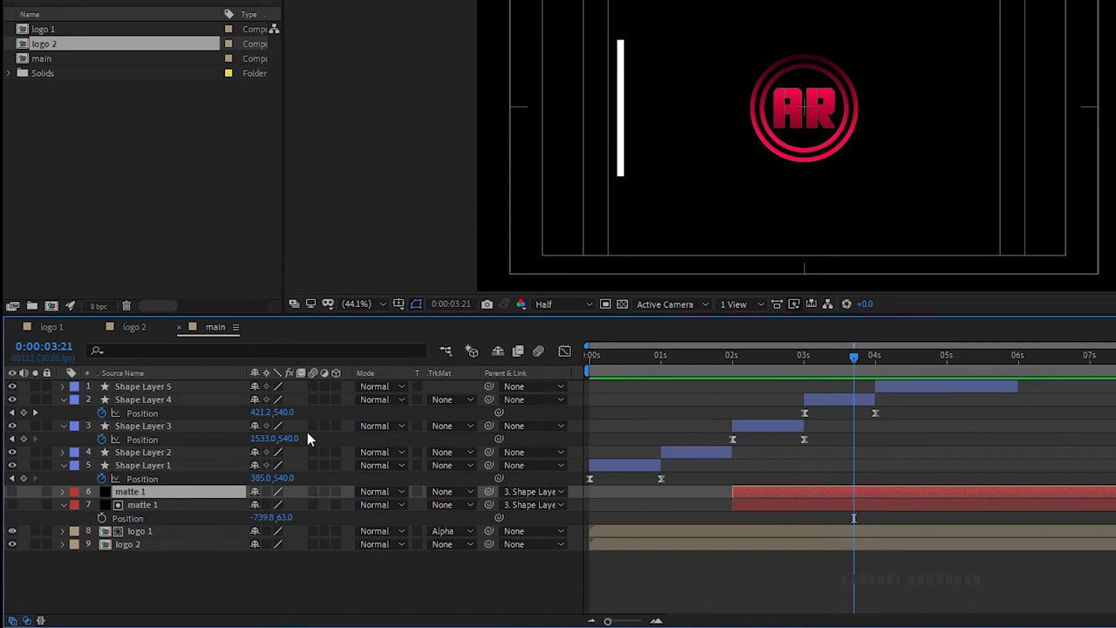
{"action": "left_click", "coordinate": [162, 598]}
{"action": "left_click", "coordinate": [12, 490]}
{"action": "left_click", "coordinate": [775, 486]}
{"action": "key", "text": "alt+bracketleft"}
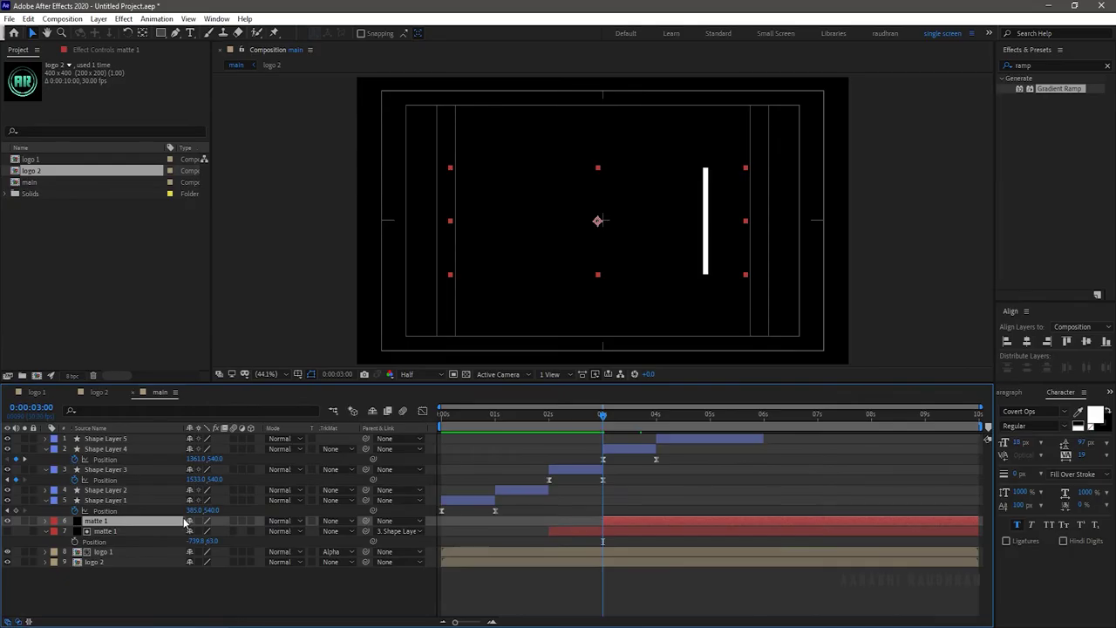
{"action": "key", "text": "p"}
{"action": "left_click_drag", "start_coordinate": [195, 531], "coordinate": [760, 517]}
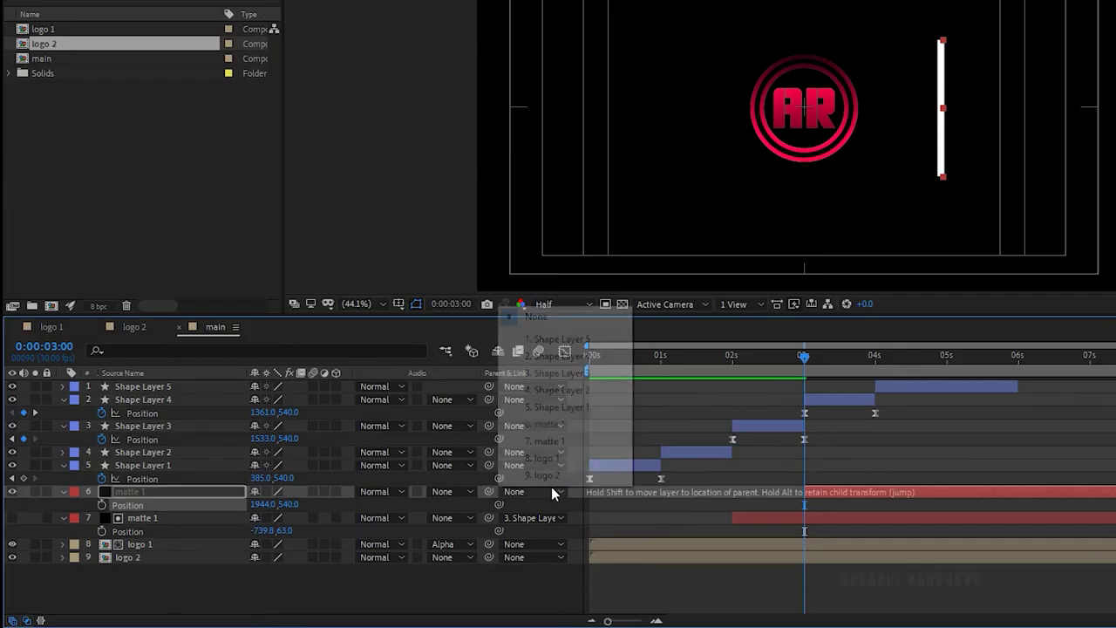
Parent the matte copy to Shape Layer 4 and rename it 'matte 2'.
{"action": "left_click", "coordinate": [412, 520]}
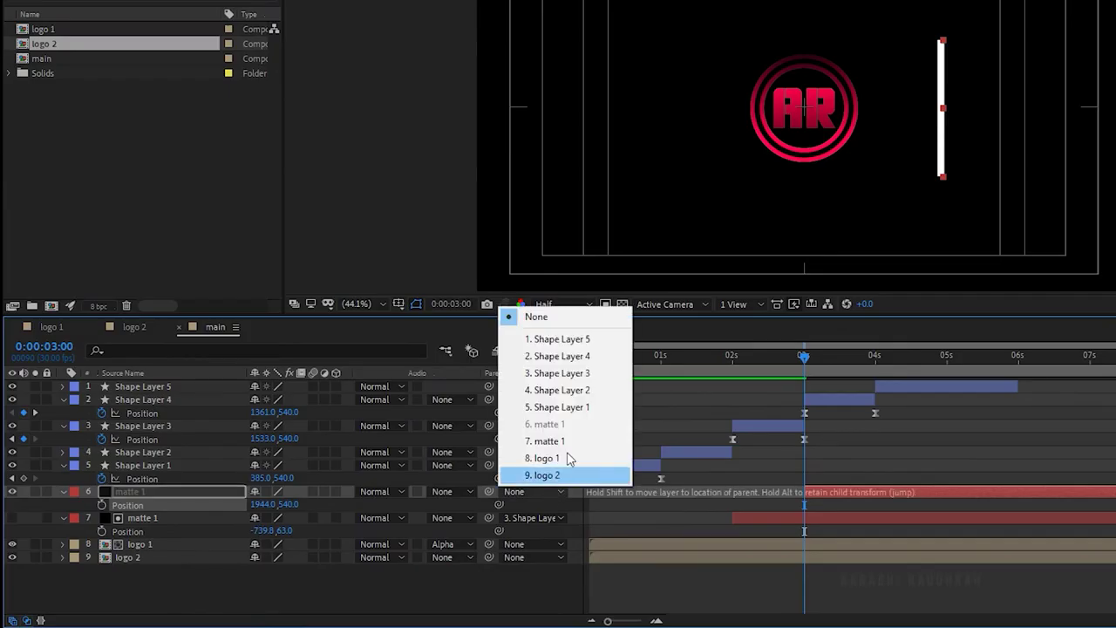
{"action": "left_click", "coordinate": [598, 360]}
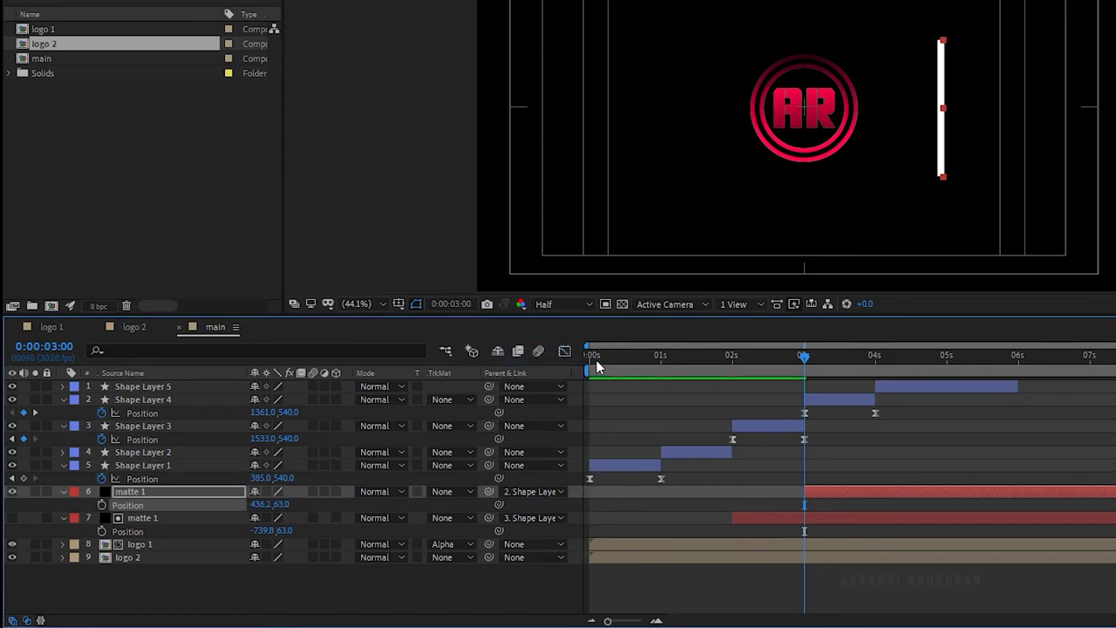
{"action": "right_click", "coordinate": [148, 494]}
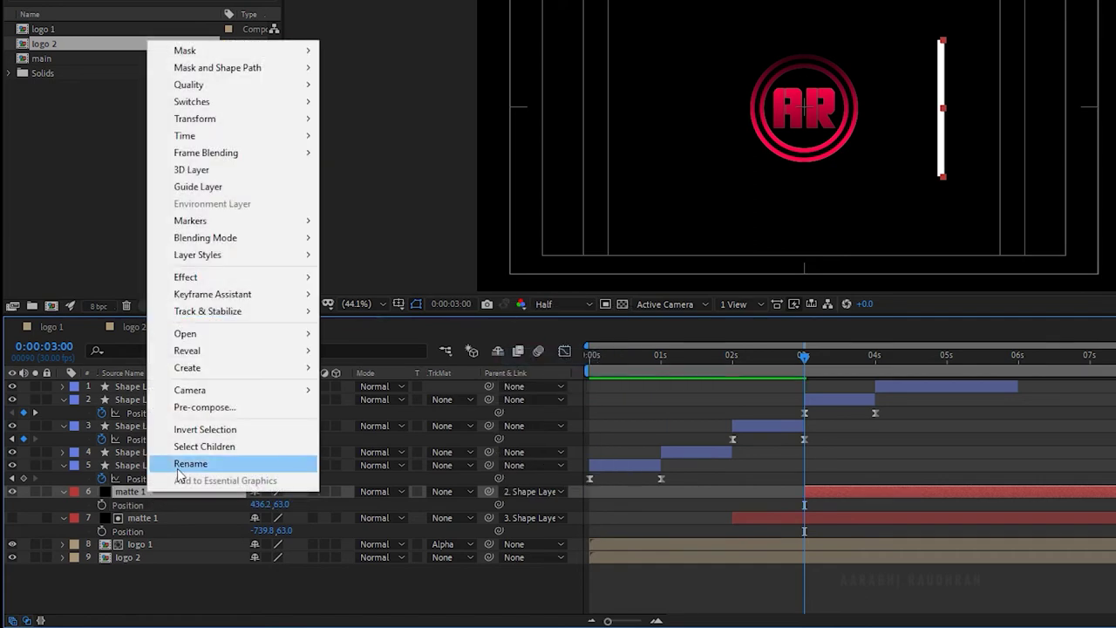
{"action": "left_click", "coordinate": [183, 464]}
{"action": "left_click", "coordinate": [163, 490]}
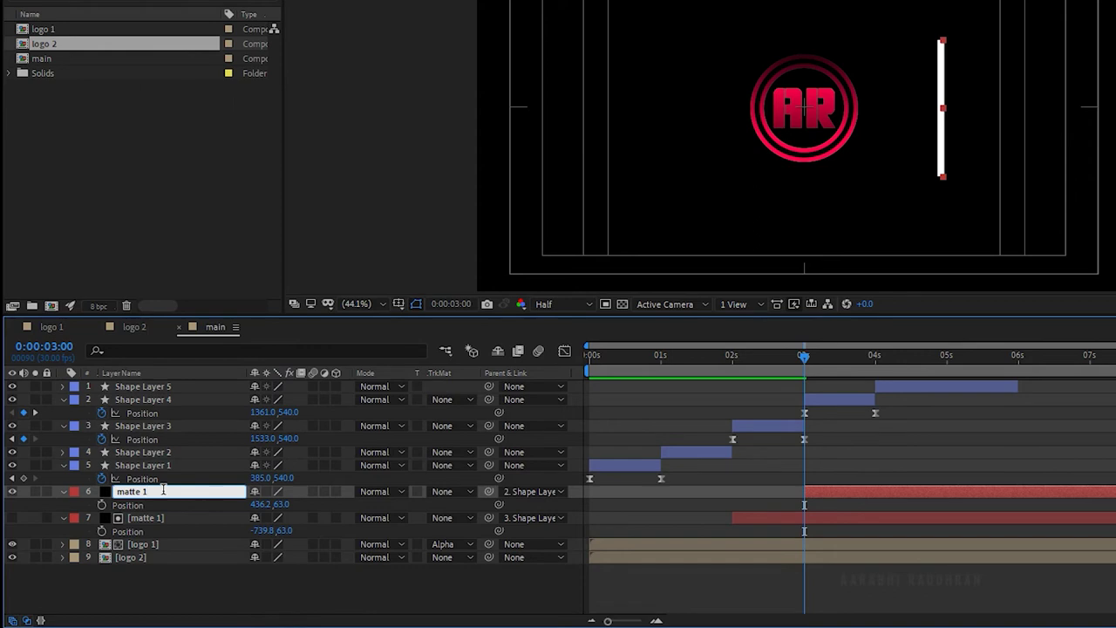
{"action": "type", "text": "2"}
{"action": "key", "text": "Return"}
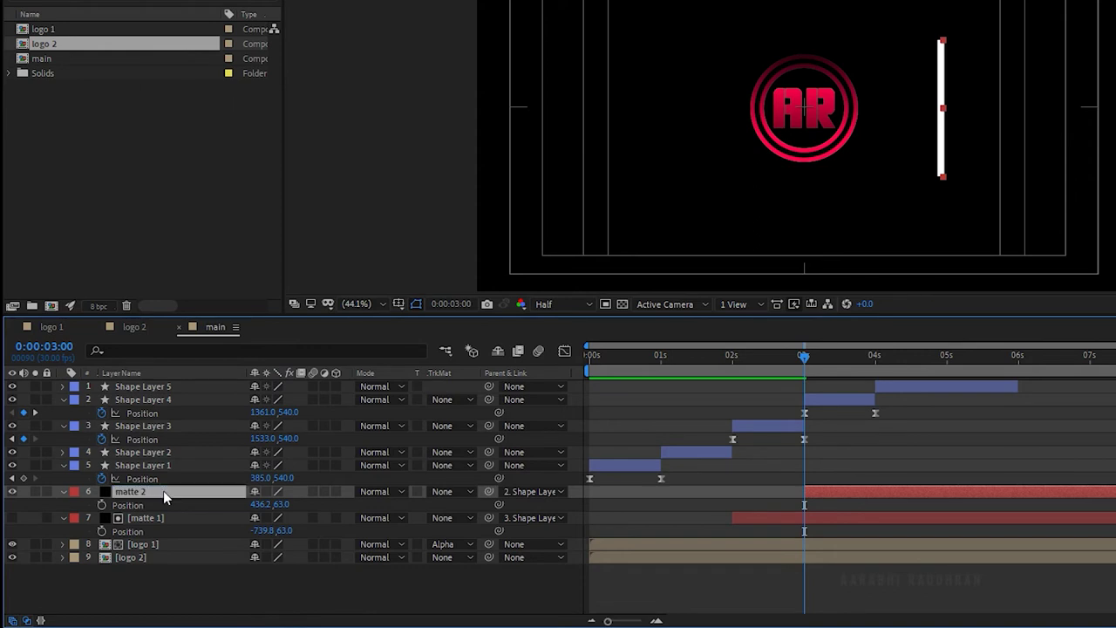
Place matte 2 below logo 1 and set it as logo 2's alpha matte.
{"action": "left_click_drag", "start_coordinate": [163, 490], "coordinate": [159, 552]}
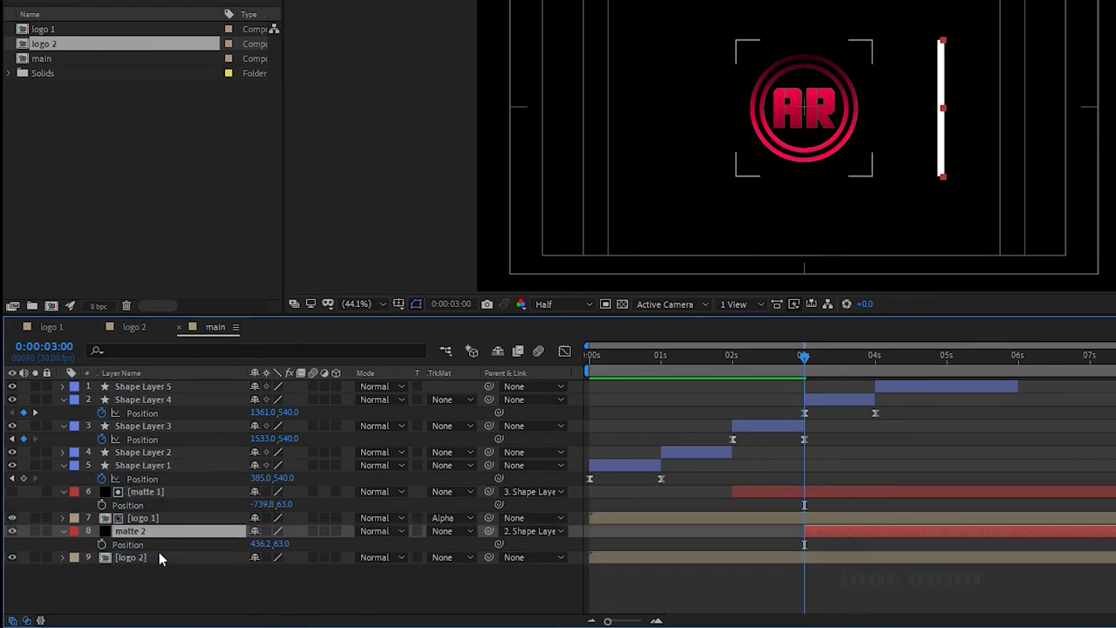
{"action": "left_click", "coordinate": [461, 559]}
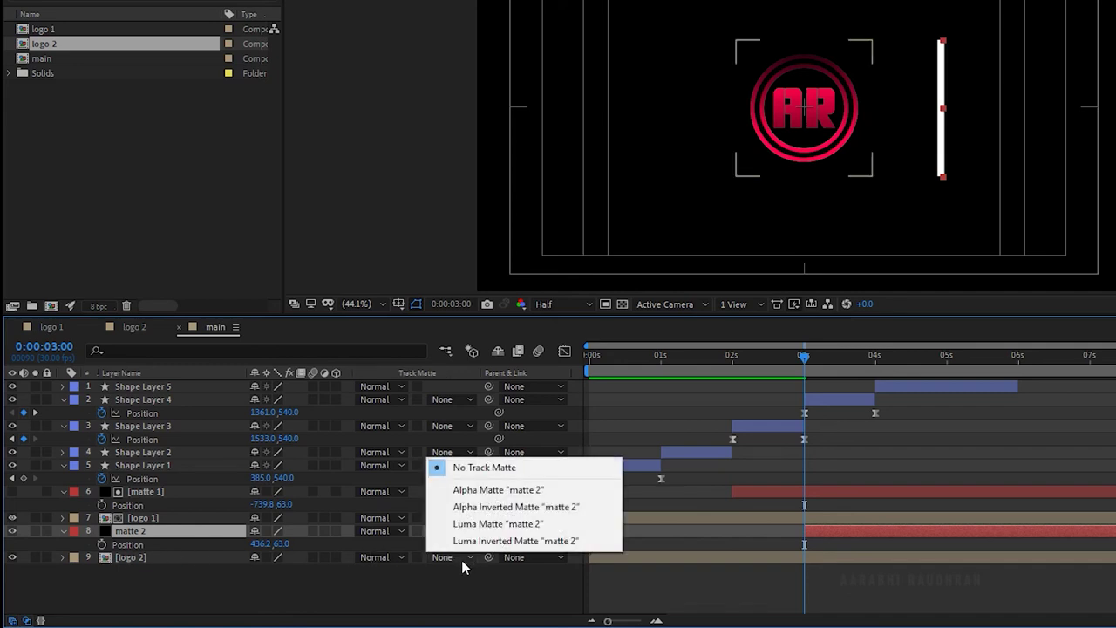
{"action": "left_click", "coordinate": [478, 490]}
{"action": "left_click", "coordinate": [140, 557], "text": "shift"}
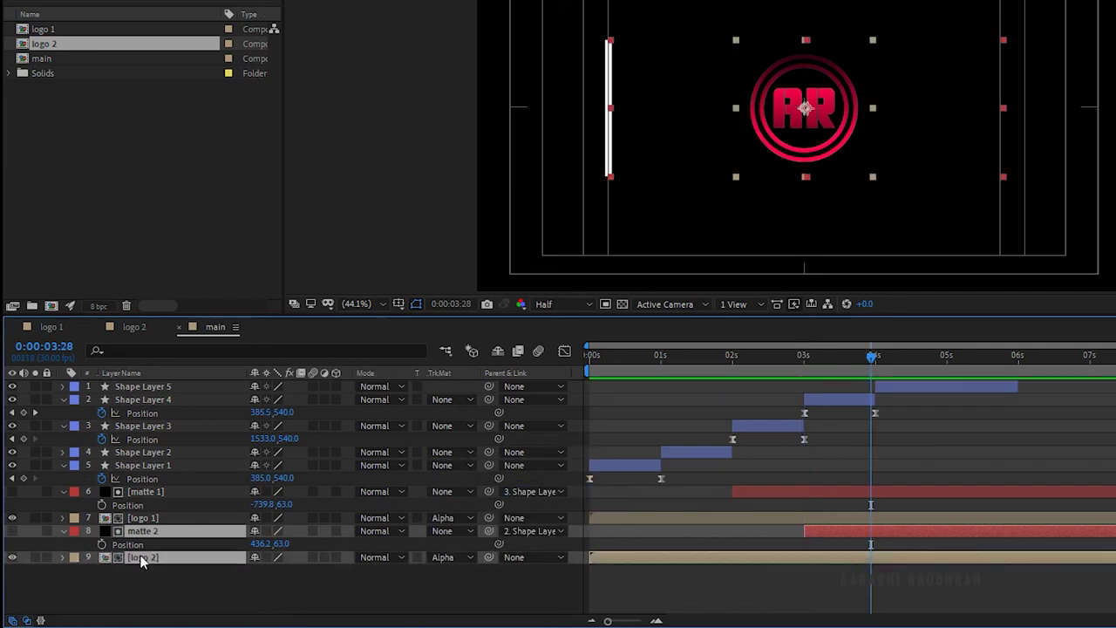
Apply a white Fill effect to Shape Layer 3 and keyframe its colour at 2 s.
{"action": "left_click_drag", "start_coordinate": [151, 534], "coordinate": [157, 493]}
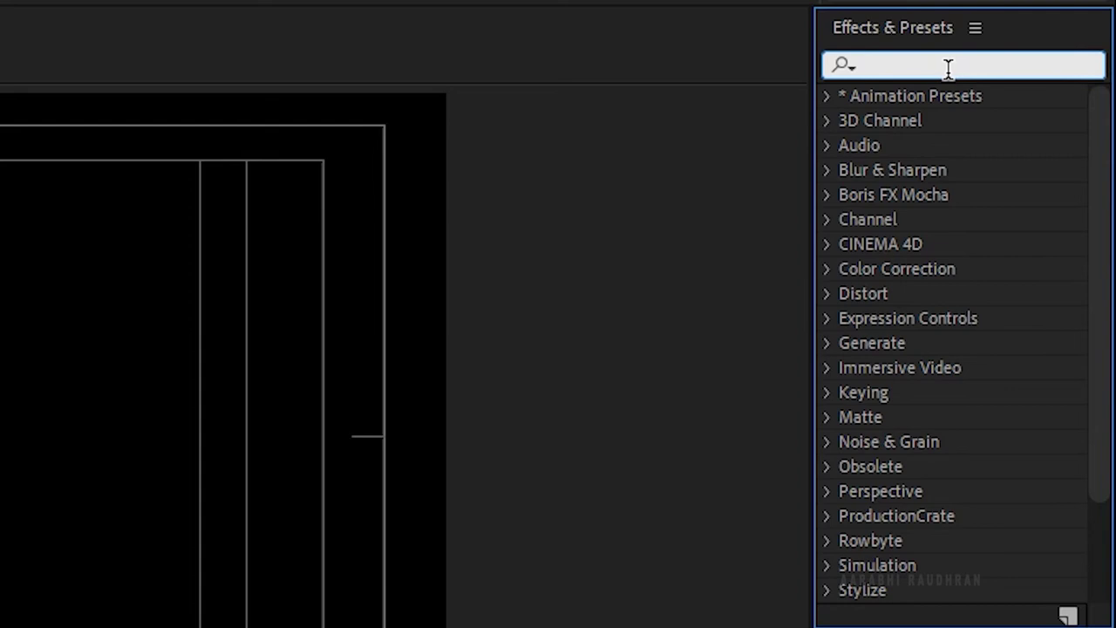
{"action": "type", "text": "fill"}
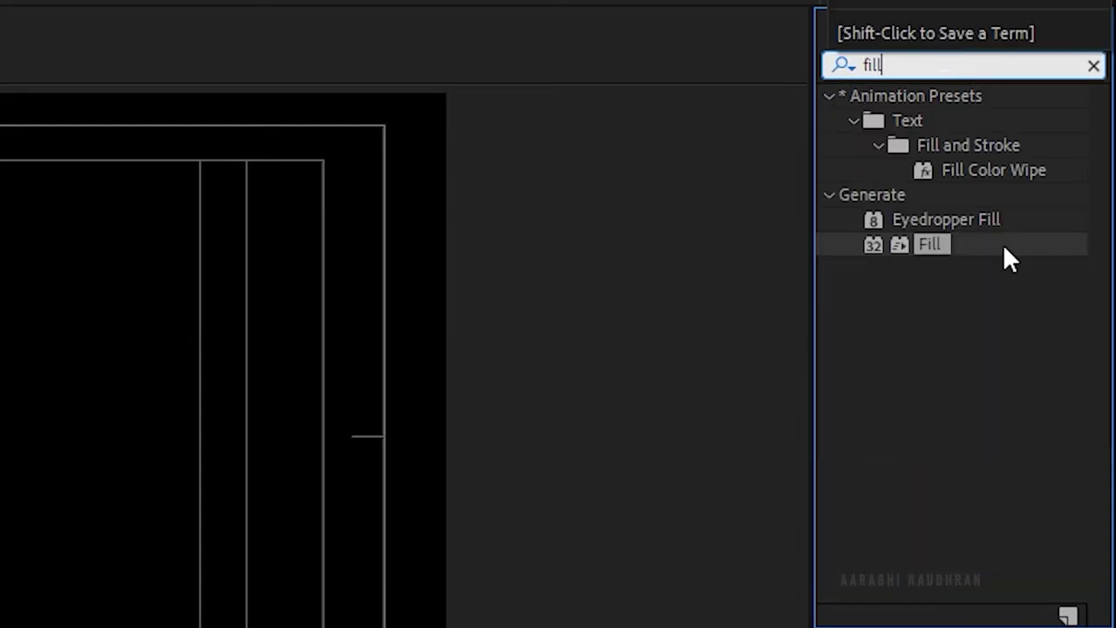
{"action": "left_click_drag", "start_coordinate": [950, 246], "coordinate": [123, 464]}
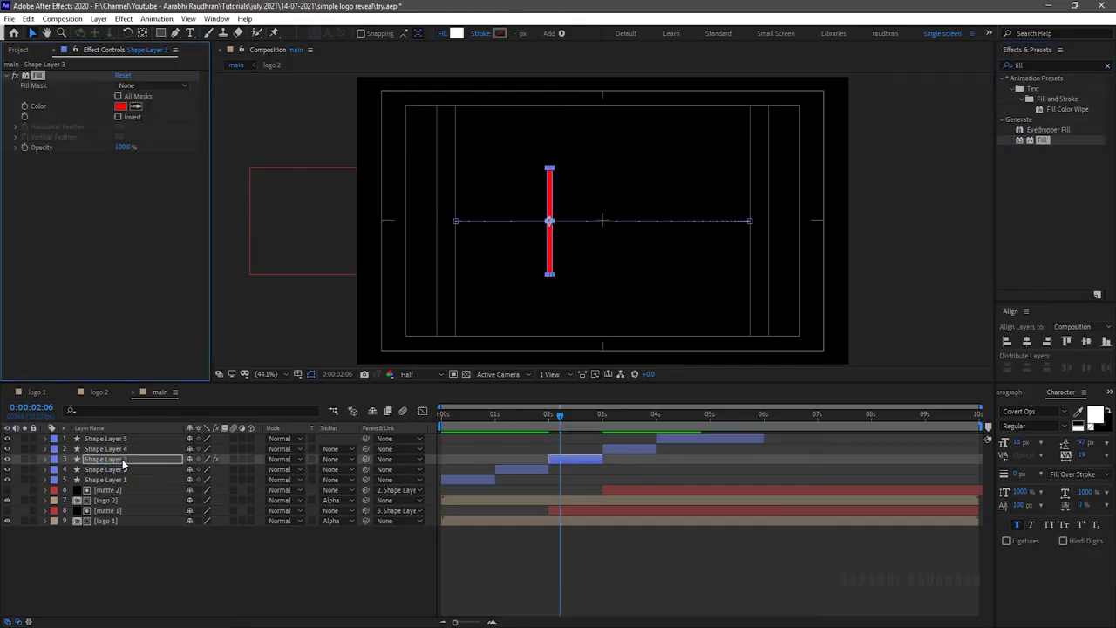
{"action": "left_click", "coordinate": [120, 105]}
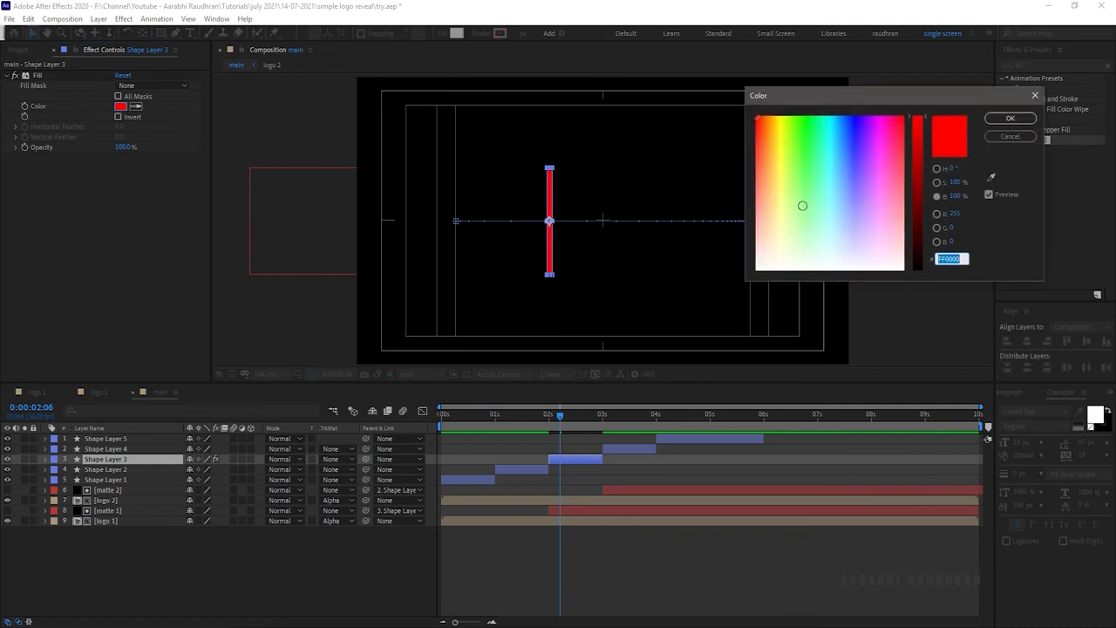
{"action": "left_click_drag", "start_coordinate": [802, 206], "coordinate": [694, 322]}
{"action": "left_click", "coordinate": [1025, 123]}
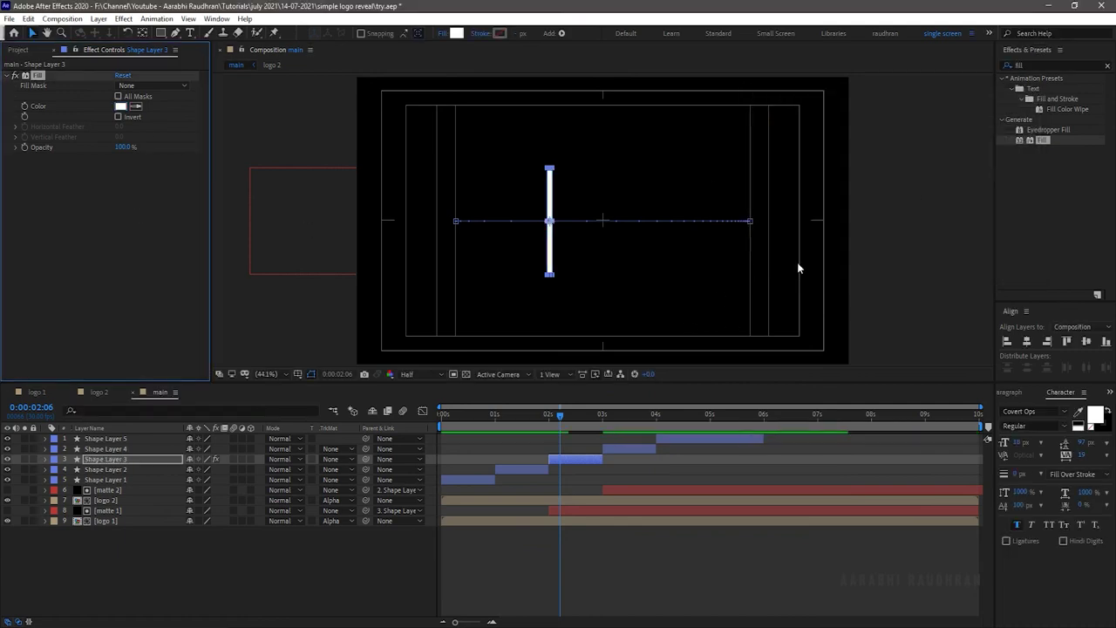
{"action": "left_click_drag", "start_coordinate": [560, 415], "coordinate": [548, 417]}
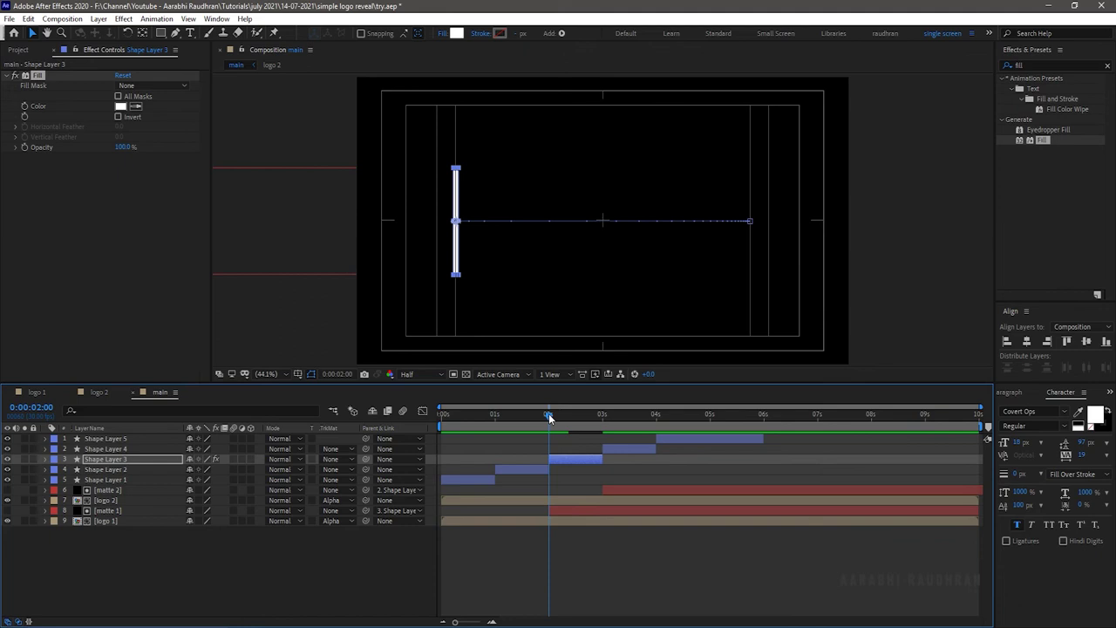
{"action": "left_click", "coordinate": [24, 106]}
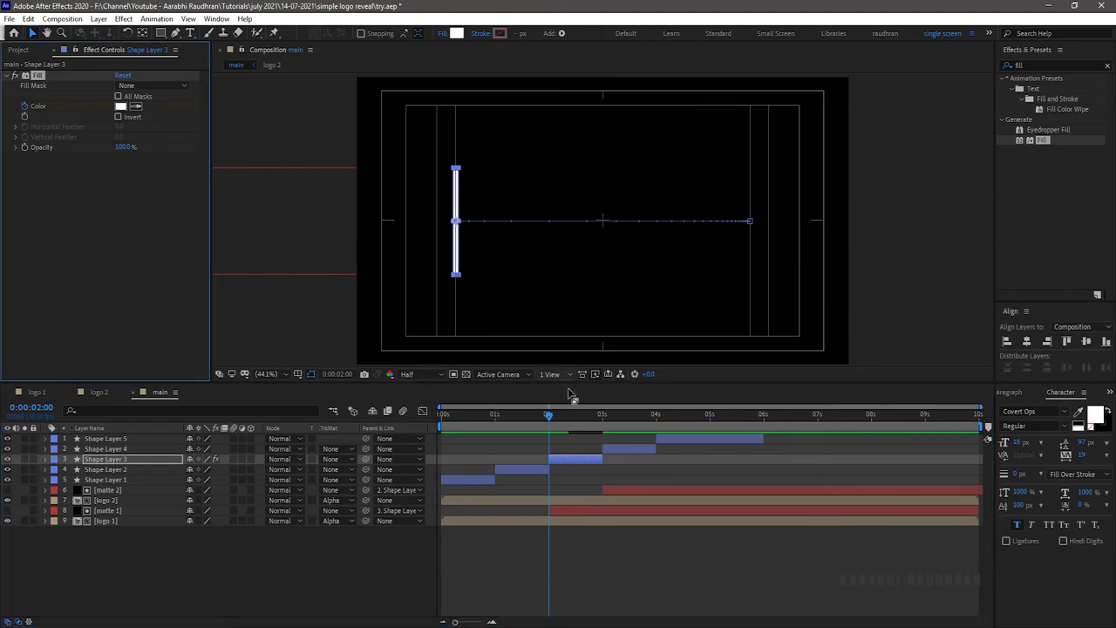
Change Shape Layer 3's fill to the logo's red once the logo appears.
{"action": "left_click_drag", "start_coordinate": [548, 414], "coordinate": [567, 416]}
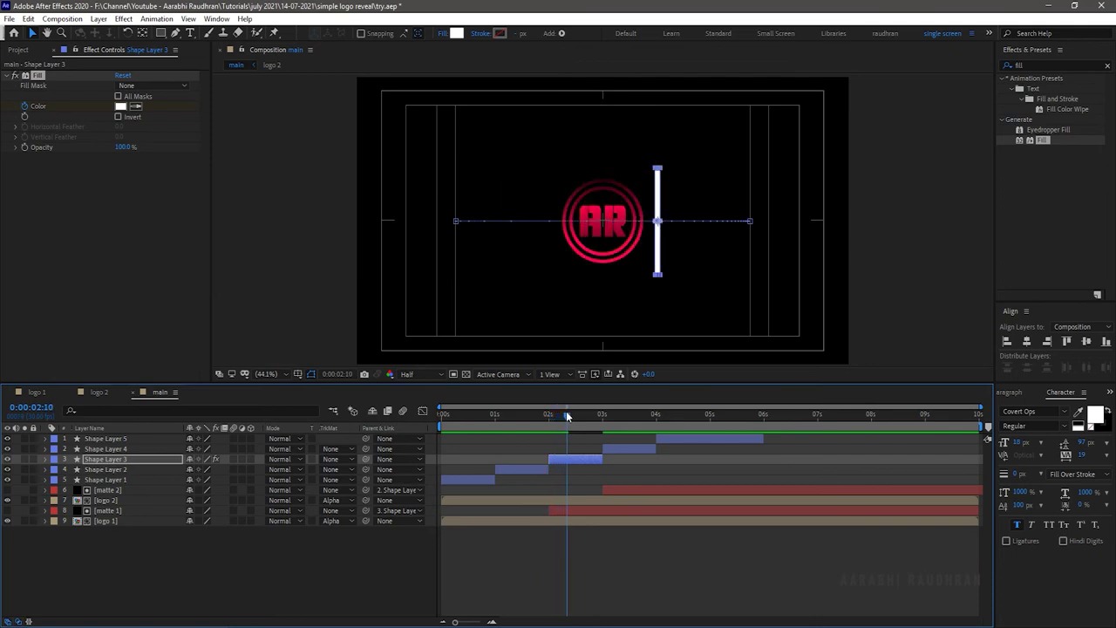
{"action": "left_click", "coordinate": [583, 460]}
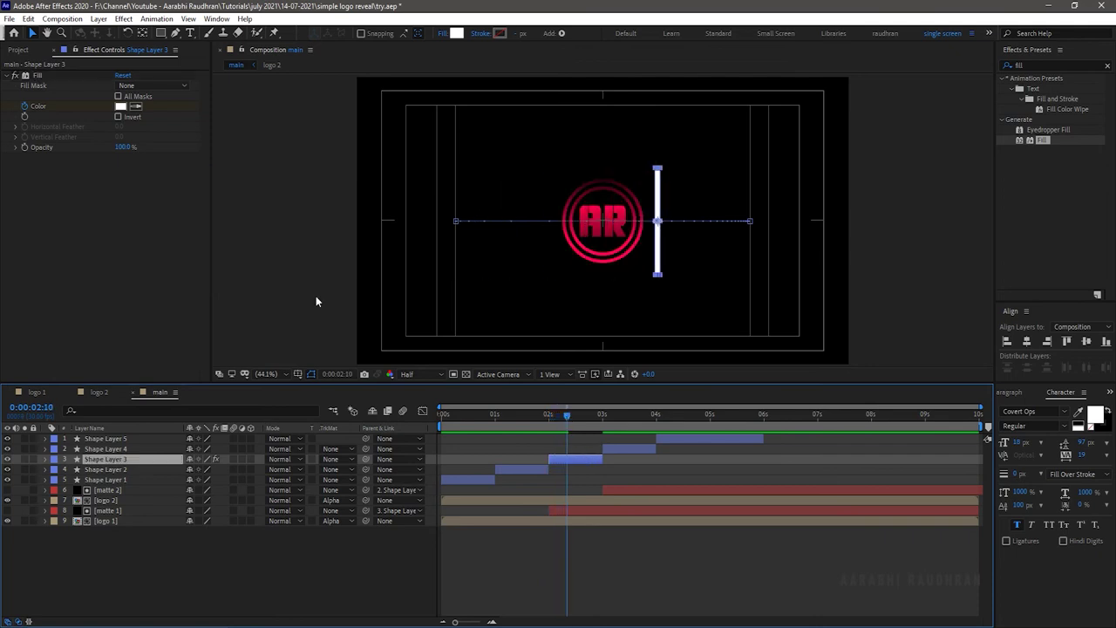
{"action": "left_click", "coordinate": [136, 105]}
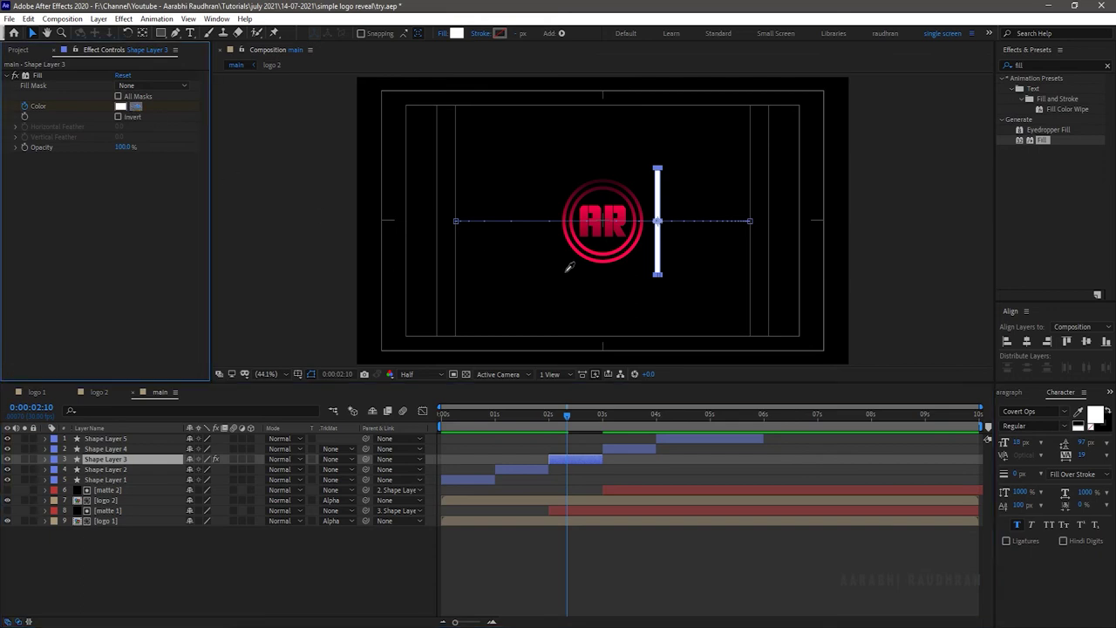
{"action": "left_click", "coordinate": [598, 206]}
Fill Shape Layer 4 red at 3 s changing to the logo's teal, then add Fill to Shape Layer 5.
{"action": "key", "text": "ctrl+Up"}
{"action": "left_click_drag", "start_coordinate": [1048, 144], "coordinate": [128, 447]}
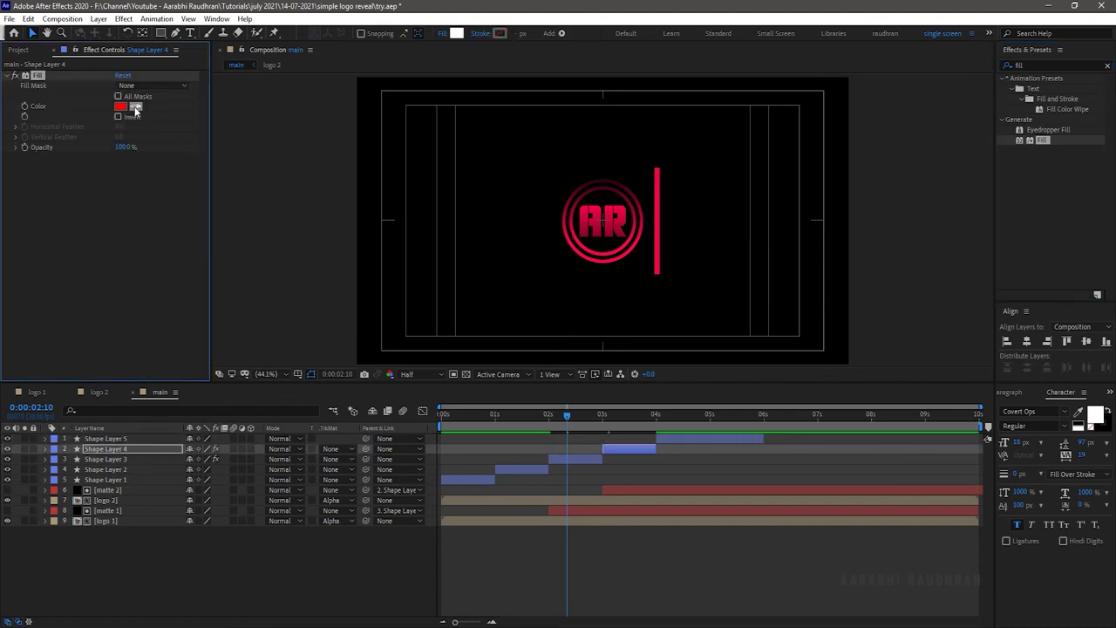
{"action": "left_click", "coordinate": [660, 169]}
{"action": "key", "text": "k"}
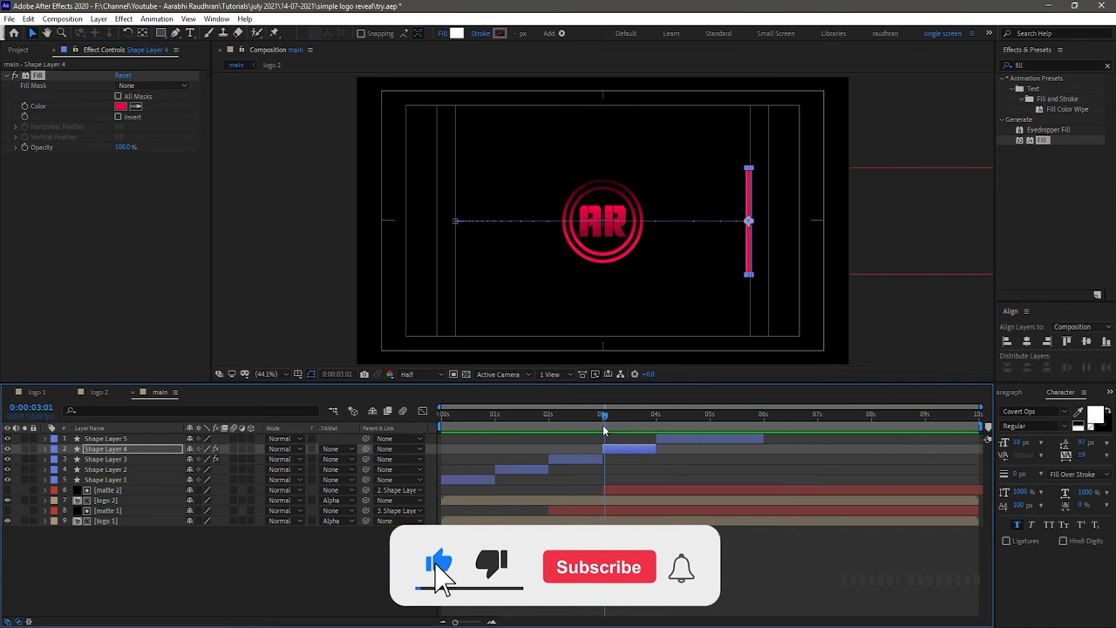
{"action": "left_click", "coordinate": [26, 105]}
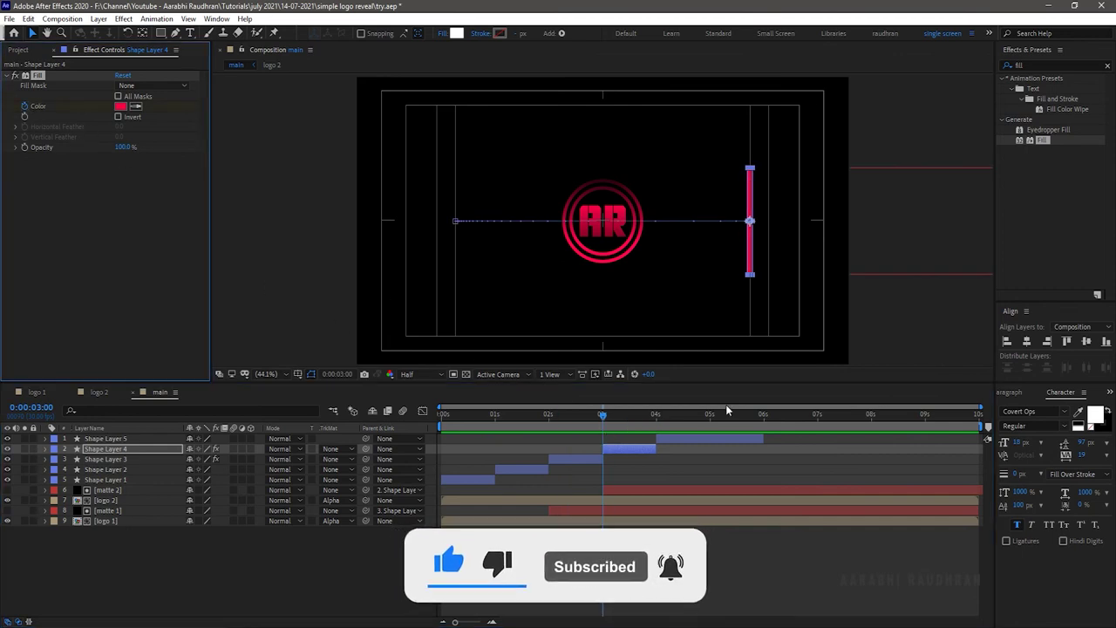
{"action": "left_click_drag", "start_coordinate": [604, 415], "coordinate": [621, 416]}
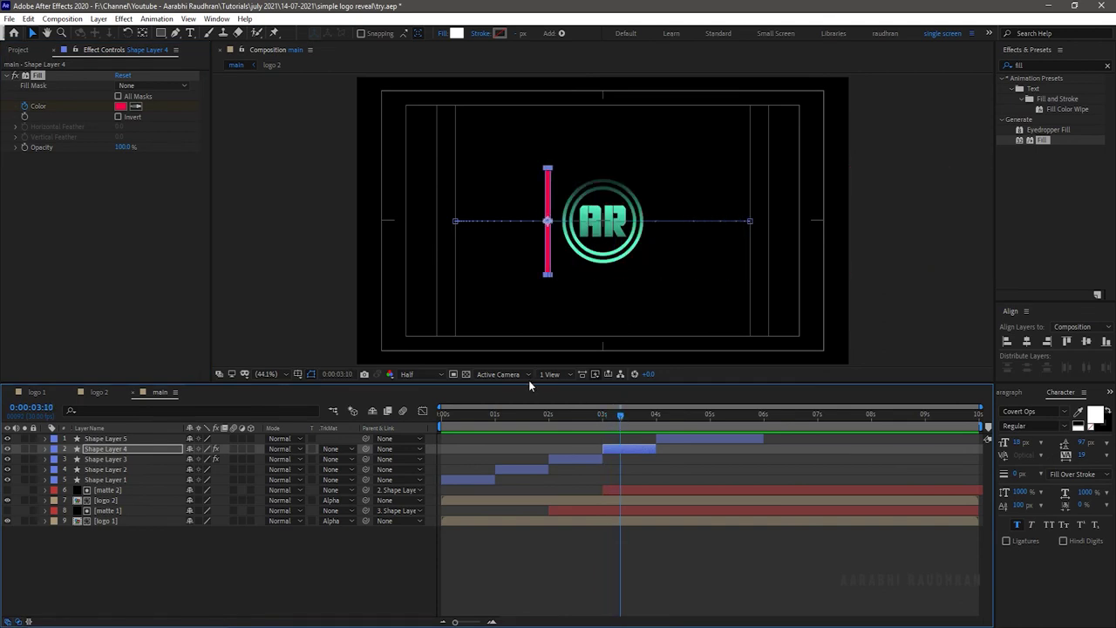
{"action": "left_click", "coordinate": [136, 106]}
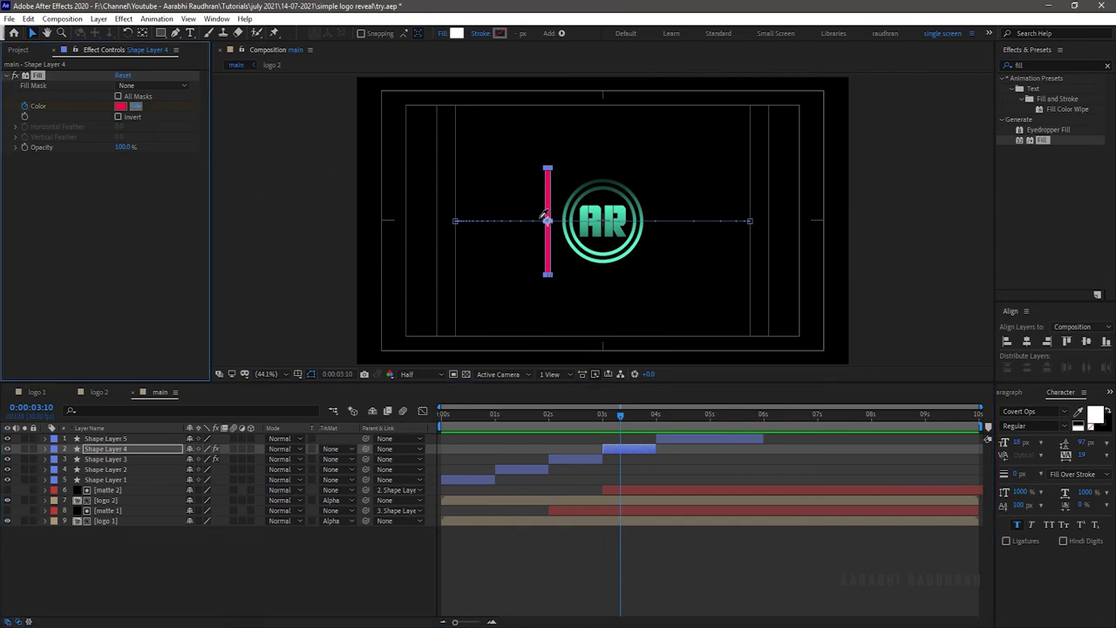
{"action": "left_click", "coordinate": [600, 202]}
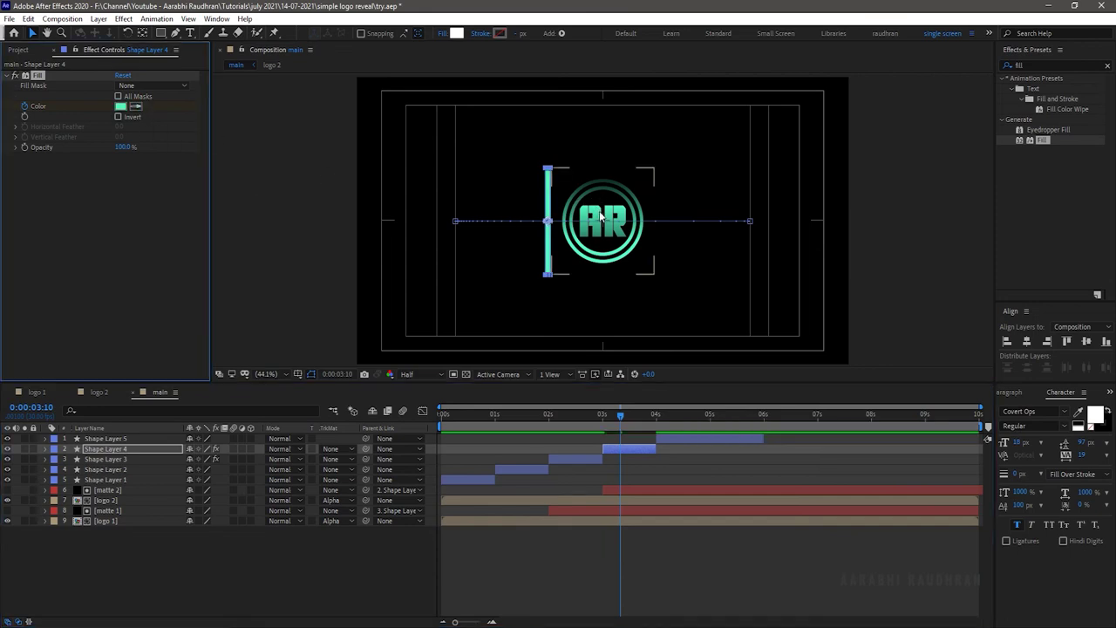
{"action": "left_click_drag", "start_coordinate": [704, 420], "coordinate": [137, 436]}
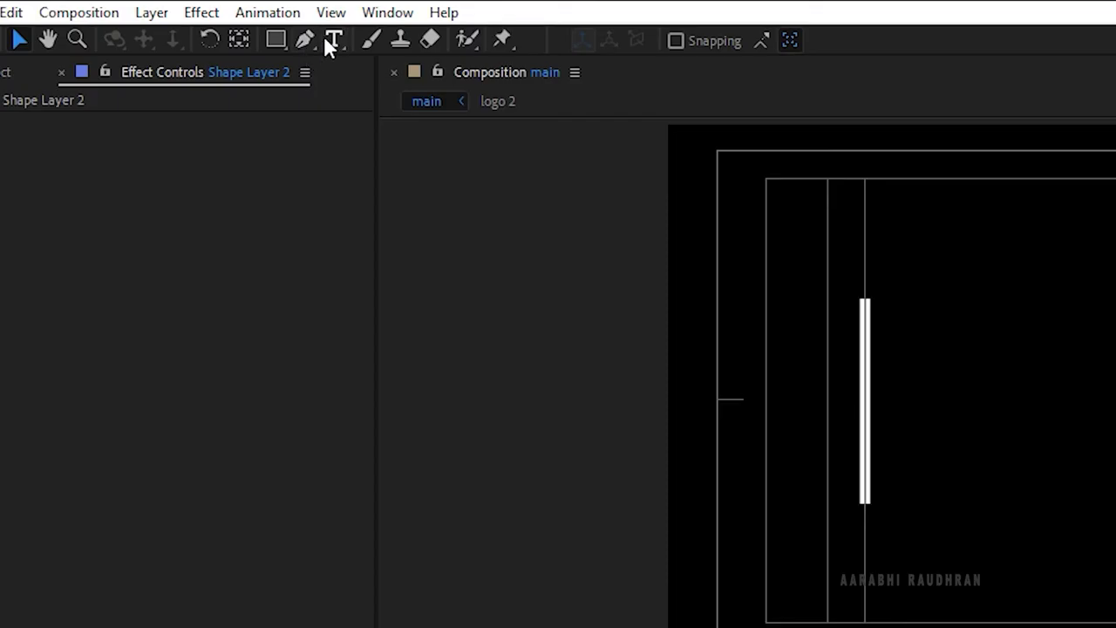
{"action": "left_click", "coordinate": [189, 32]}
Shrink the name text's font size and move it to the bottom of the composition.
{"action": "key", "text": "Return"}
{"action": "left_click", "coordinate": [282, 583]}
{"action": "key", "text": "v"}
{"action": "left_click", "coordinate": [611, 299]}
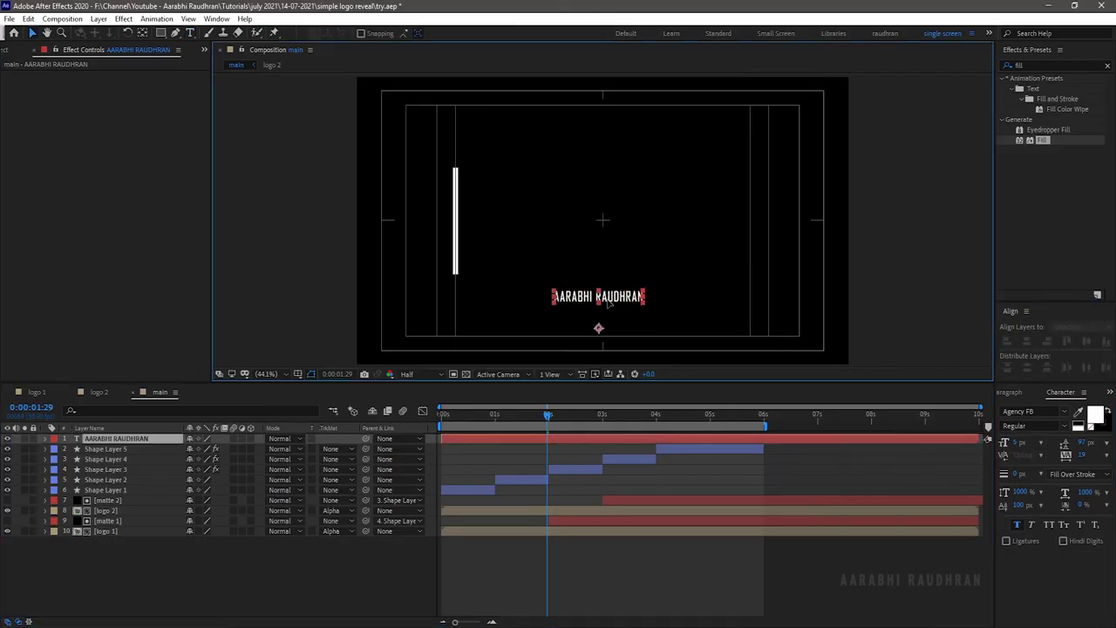
{"action": "left_click_drag", "start_coordinate": [610, 299], "coordinate": [614, 333]}
{"action": "left_click", "coordinate": [558, 558]}
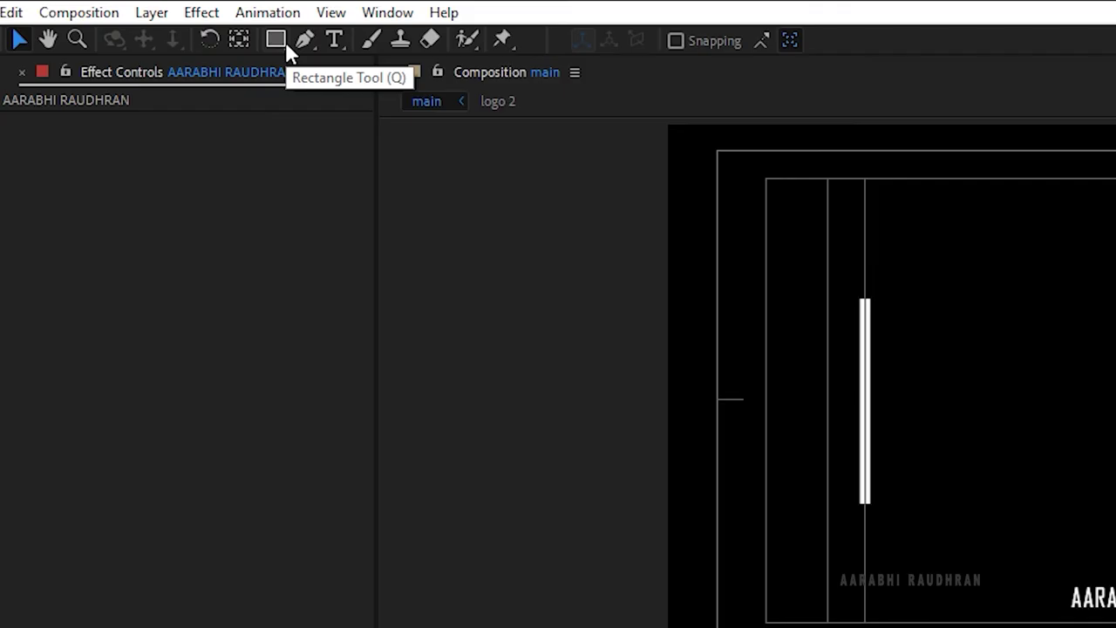
Draw a thin white underline bar, centre it horizontally, and narrow it to about 346.7 px.
{"action": "left_click", "coordinate": [287, 45]}
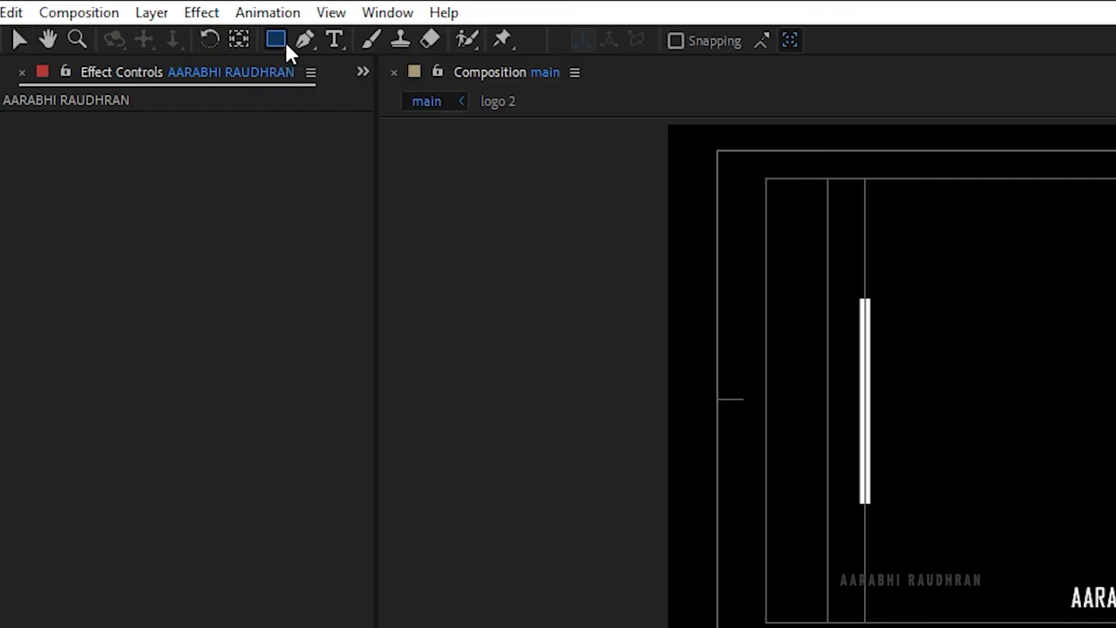
{"action": "mouse_move", "coordinate": [584, 270]}
{"action": "left_mouse_down"}
{"action": "mouse_move", "coordinate": [738, 271]}
{"action": "mouse_move", "coordinate": [626, 336]}
{"action": "left_mouse_up"}
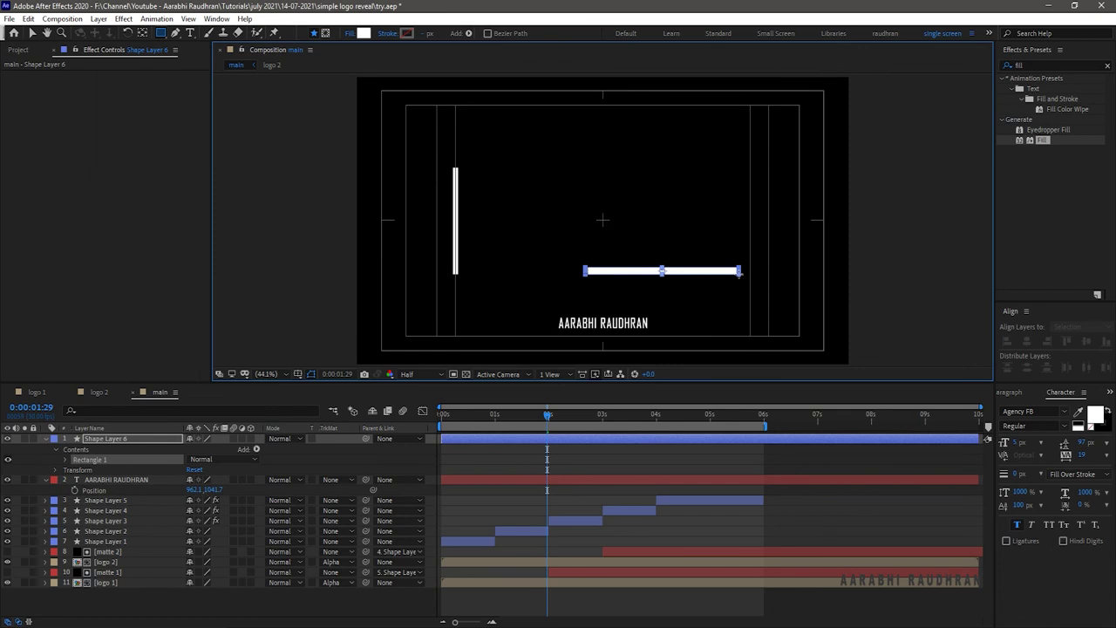
{"action": "key", "text": "v"}
{"action": "left_click", "coordinate": [1026, 343]}
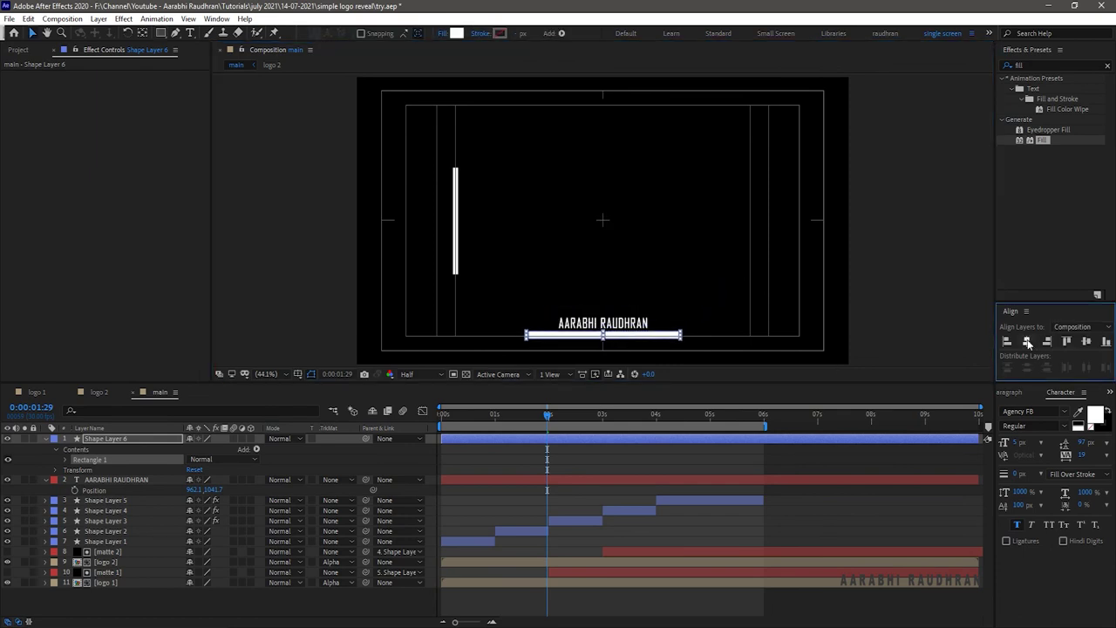
{"action": "left_click", "coordinate": [67, 460]}
{"action": "left_click", "coordinate": [77, 470]}
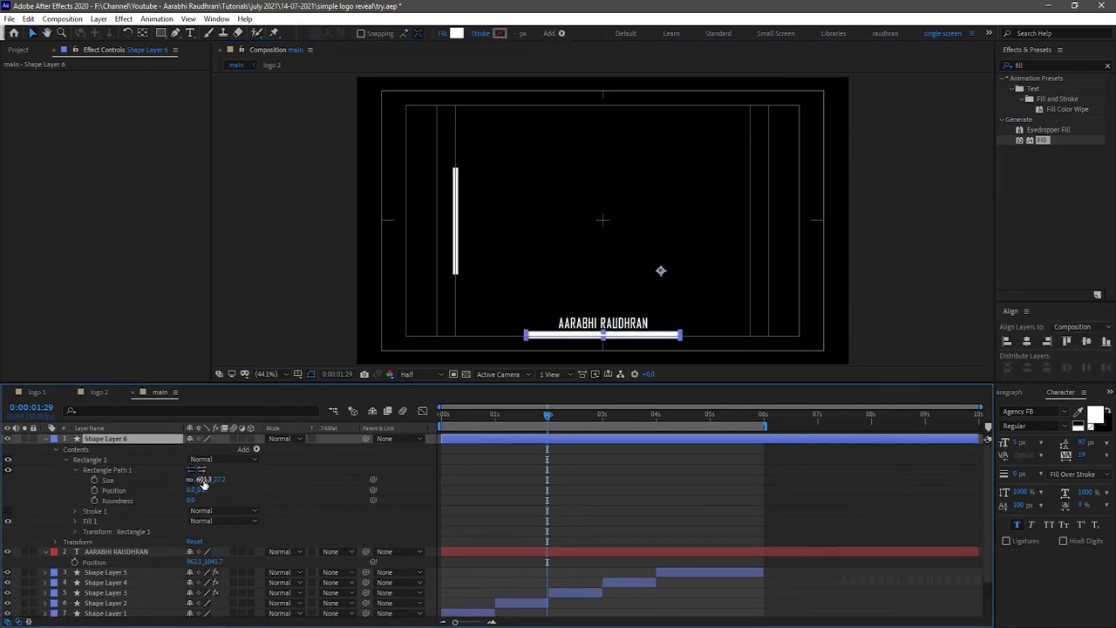
{"action": "mouse_move", "coordinate": [218, 480]}
{"action": "left_mouse_down"}
{"action": "mouse_move", "coordinate": [209, 484]}
{"action": "mouse_move", "coordinate": [218, 493]}
{"action": "mouse_move", "coordinate": [191, 480]}
{"action": "mouse_move", "coordinate": [222, 479]}
{"action": "left_mouse_up"}
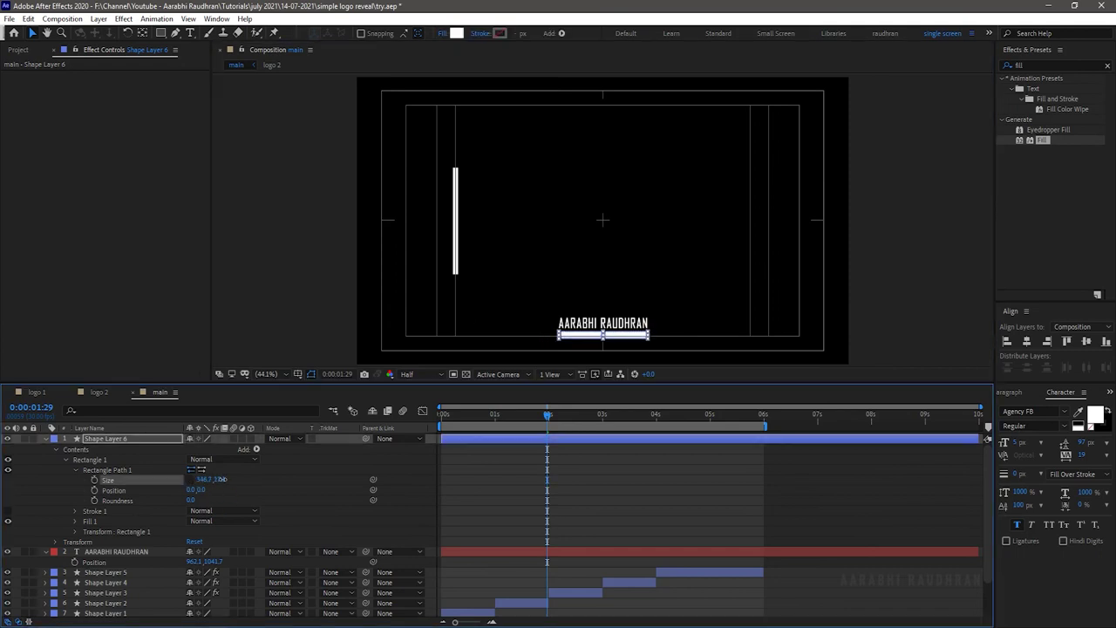
{"action": "left_click", "coordinate": [116, 551]}
Start the name text off the right and the underline off the left, keyframed at 2:00.
{"action": "key", "text": "p"}
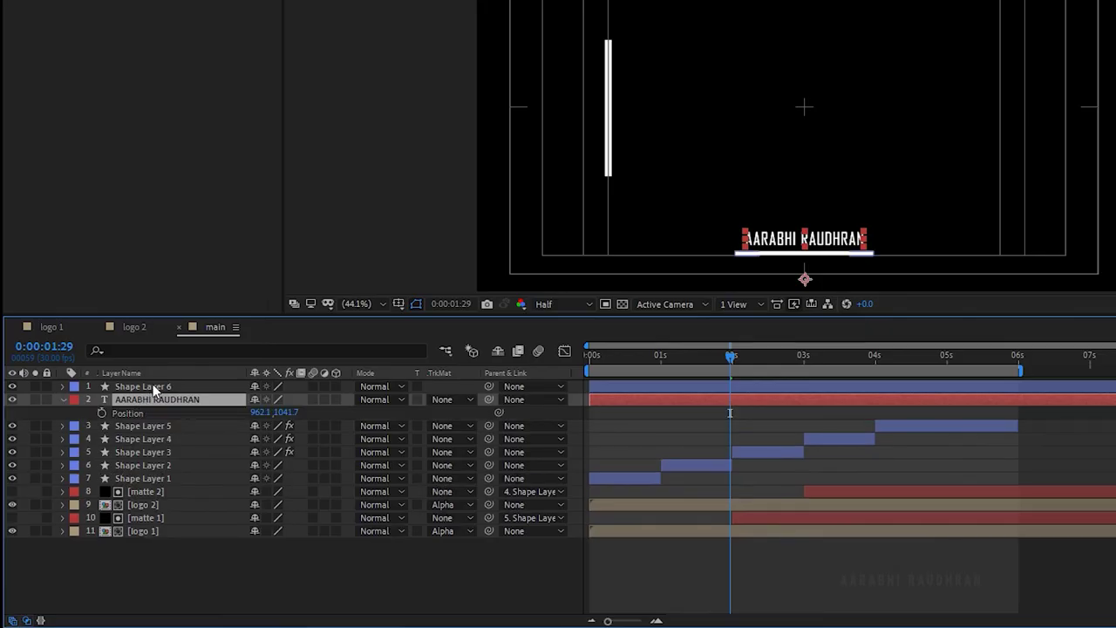
{"action": "left_click", "coordinate": [143, 386]}
{"action": "key", "text": "p"}
{"action": "left_click_drag", "start_coordinate": [194, 471], "coordinate": [860, 461]}
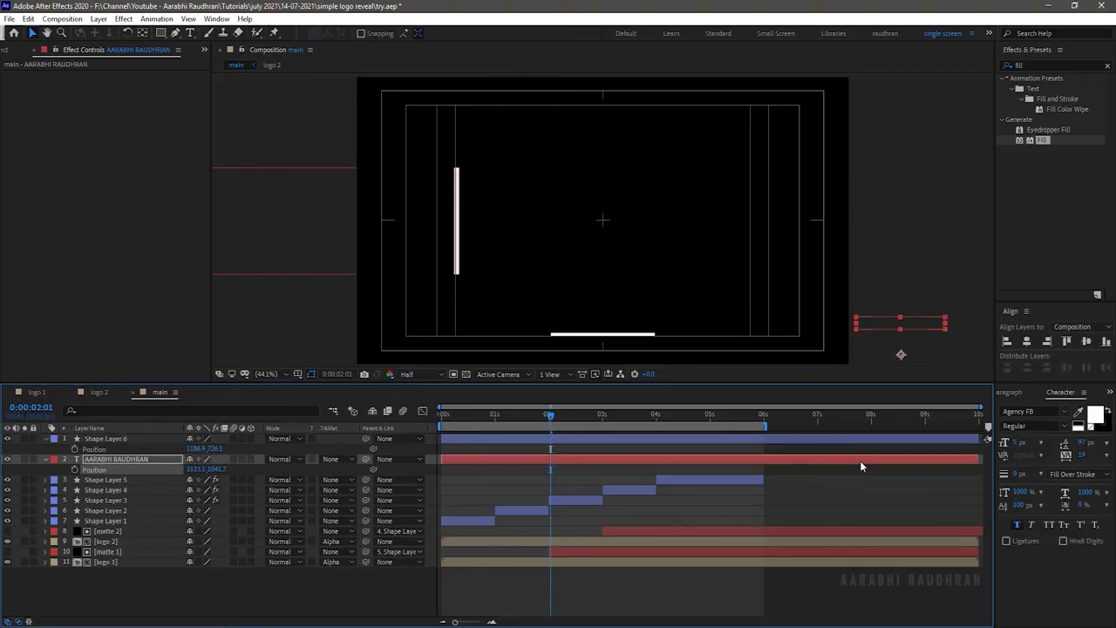
{"action": "left_click_drag", "start_coordinate": [194, 448], "coordinate": [467, 471]}
{"action": "key", "text": "Page_Up"}
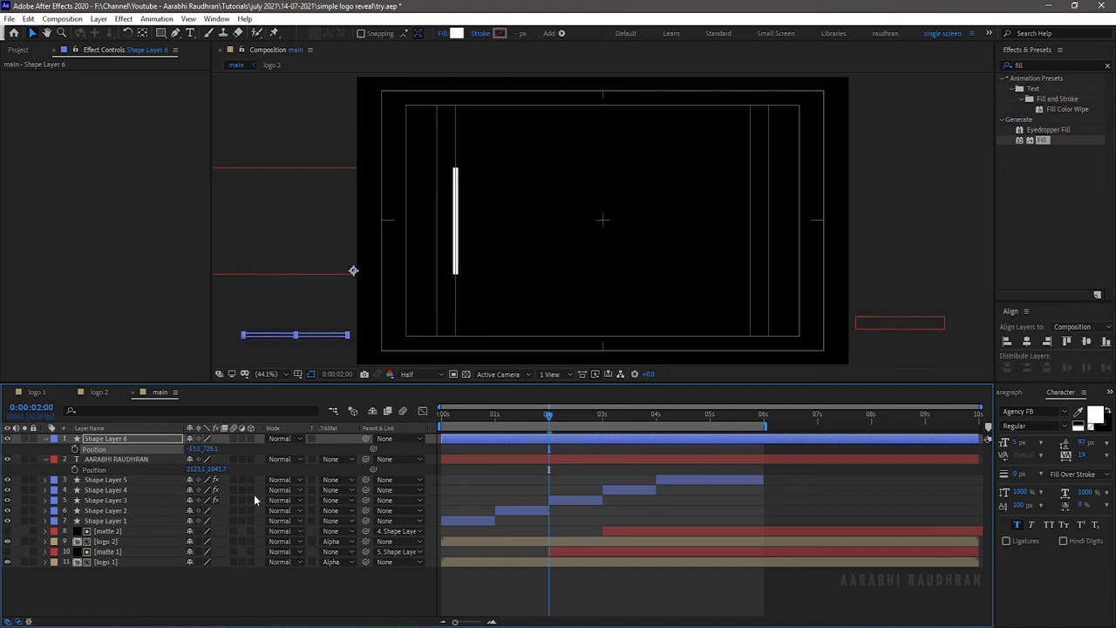
{"action": "left_click", "coordinate": [76, 449]}
{"action": "left_click", "coordinate": [76, 469]}
Centre the name text and underline bar horizontally at 3 seconds.
{"action": "left_click_drag", "start_coordinate": [548, 414], "coordinate": [601, 414]}
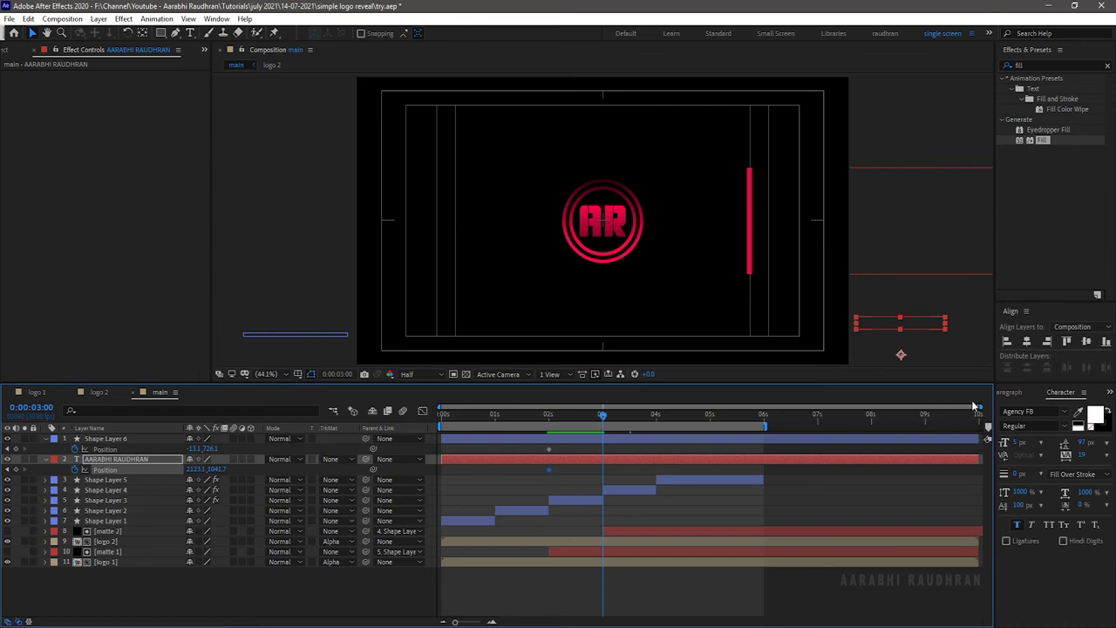
{"action": "left_click", "coordinate": [1026, 343]}
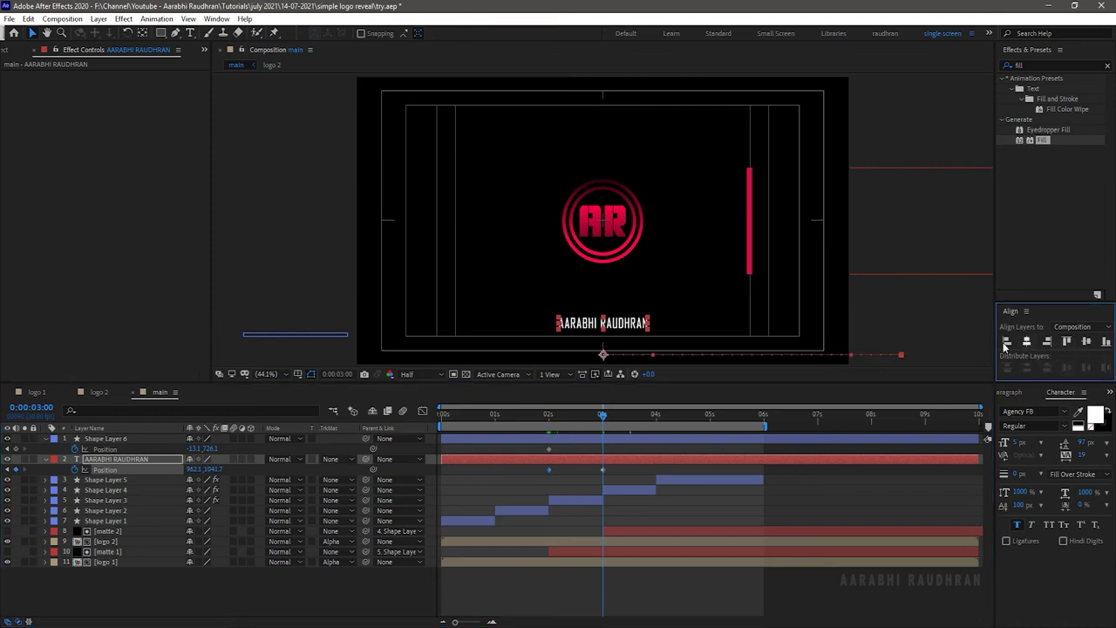
{"action": "left_click", "coordinate": [184, 439]}
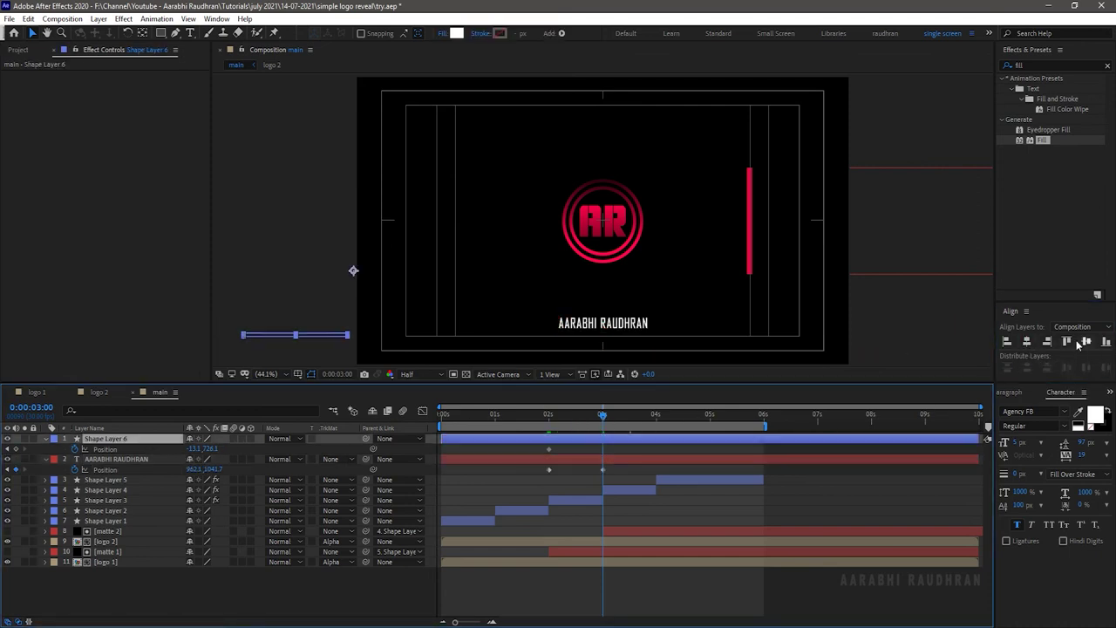
{"action": "left_click", "coordinate": [1027, 342]}
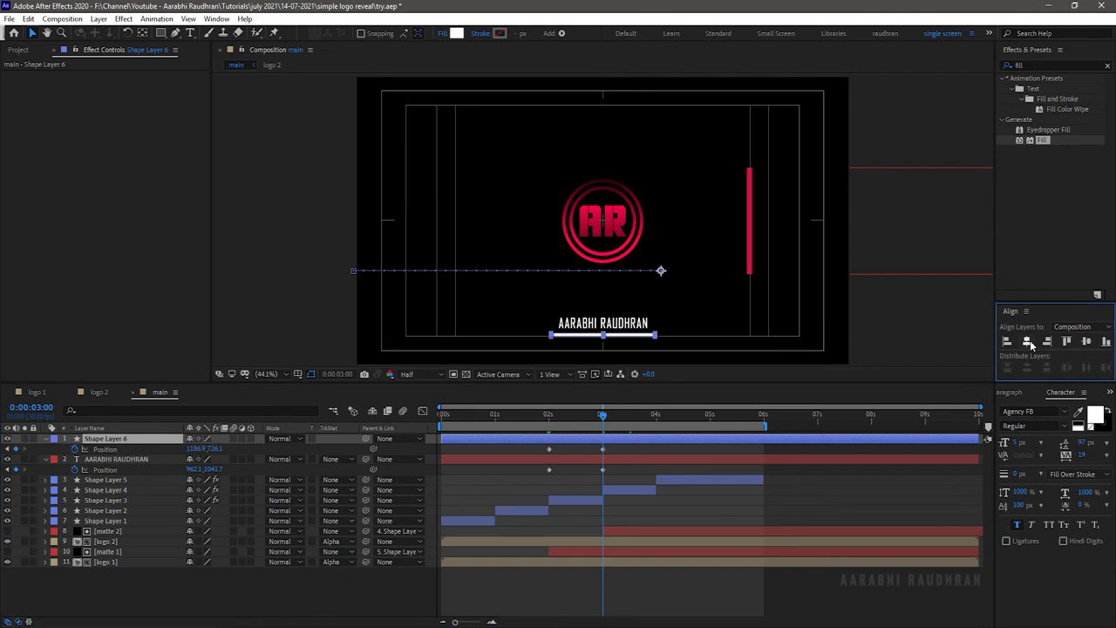
Hold the name at 4 seconds, then slide it off left and the underline off right by 5 seconds.
{"action": "left_click", "coordinate": [656, 415]}
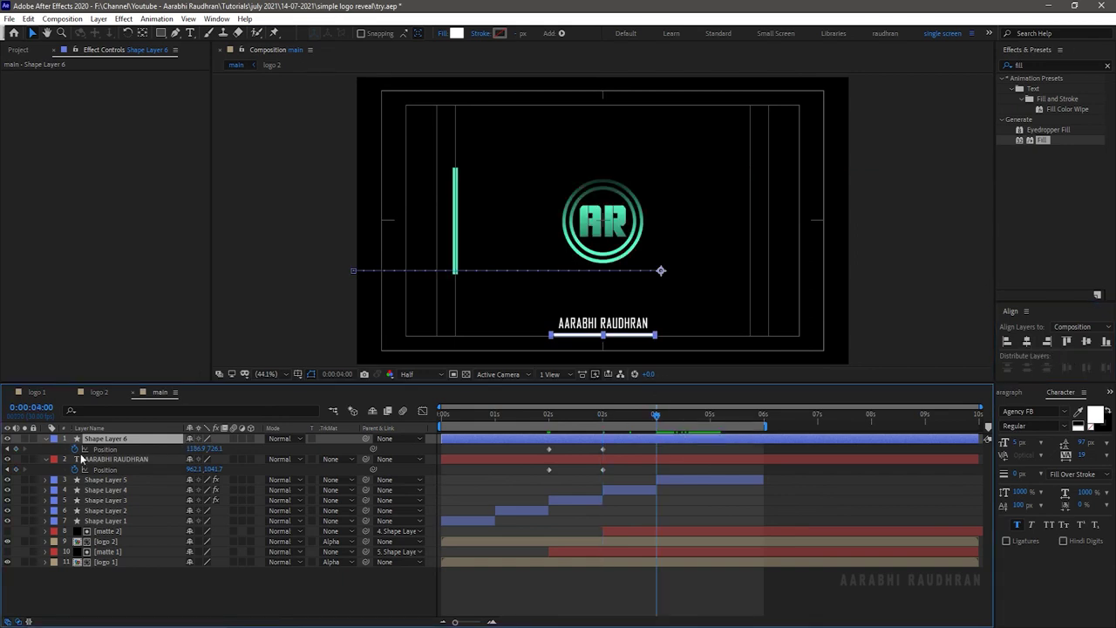
{"action": "left_click", "coordinate": [15, 469]}
{"action": "left_click", "coordinate": [710, 418]}
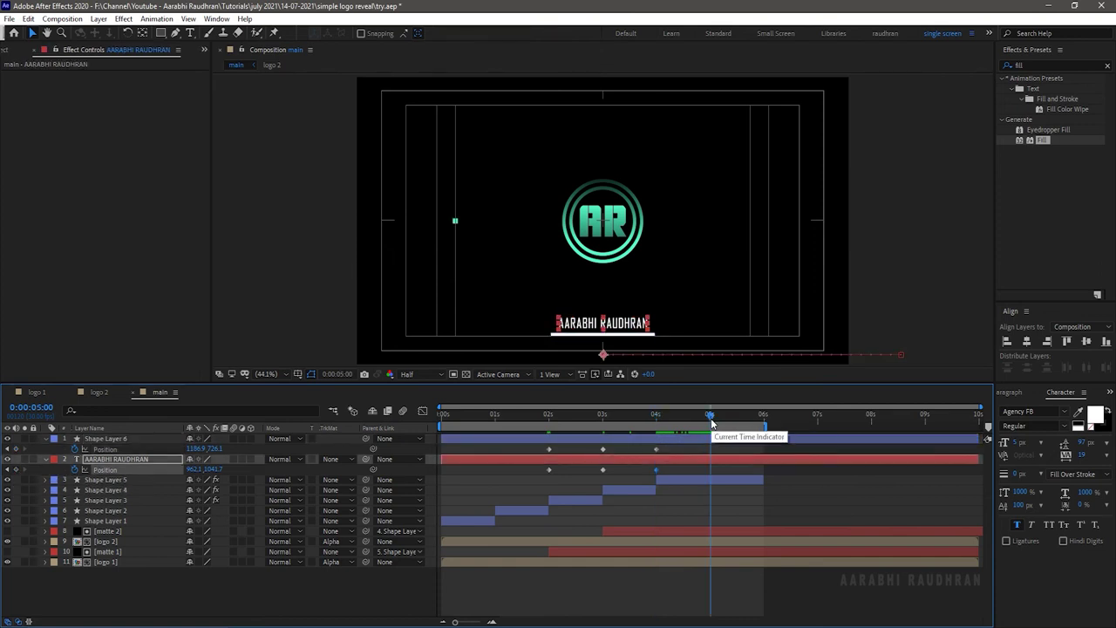
{"action": "left_click_drag", "start_coordinate": [197, 468], "coordinate": [122, 468]}
{"action": "left_click_drag", "start_coordinate": [192, 448], "coordinate": [253, 448]}
Apply Easy Ease to the Position keyframes and sharpen the eases in the speed graph.
{"action": "left_click", "coordinate": [582, 438]}
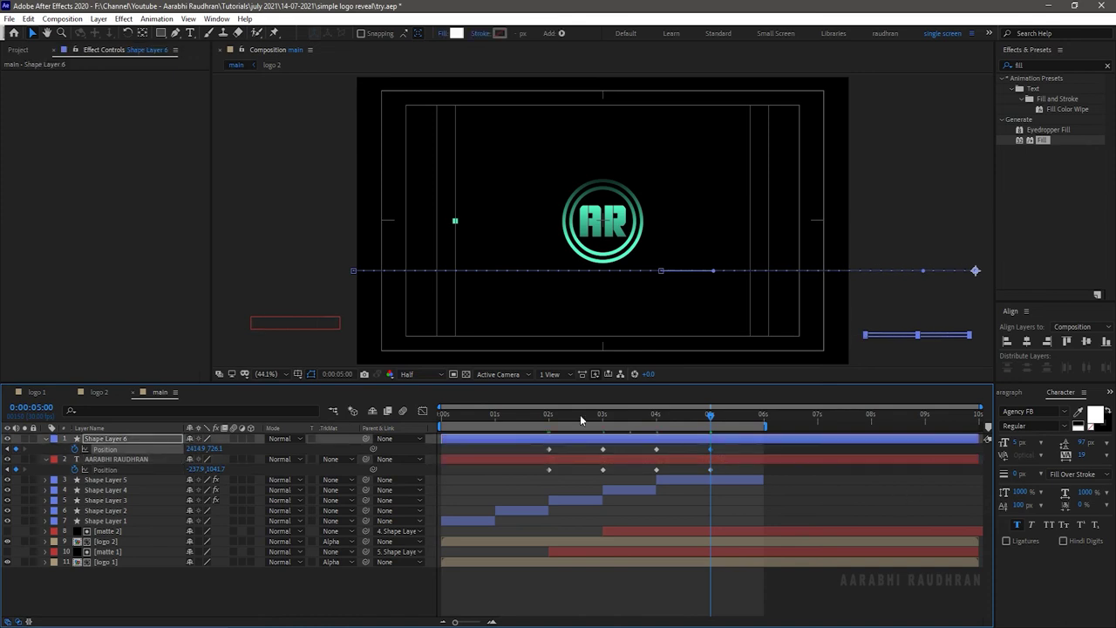
{"action": "left_click", "coordinate": [558, 416]}
{"action": "left_click_drag", "start_coordinate": [726, 444], "coordinate": [544, 481]}
{"action": "key", "text": "shift+F3"}
{"action": "key", "text": "F9"}
{"action": "left_click", "coordinate": [708, 587]}
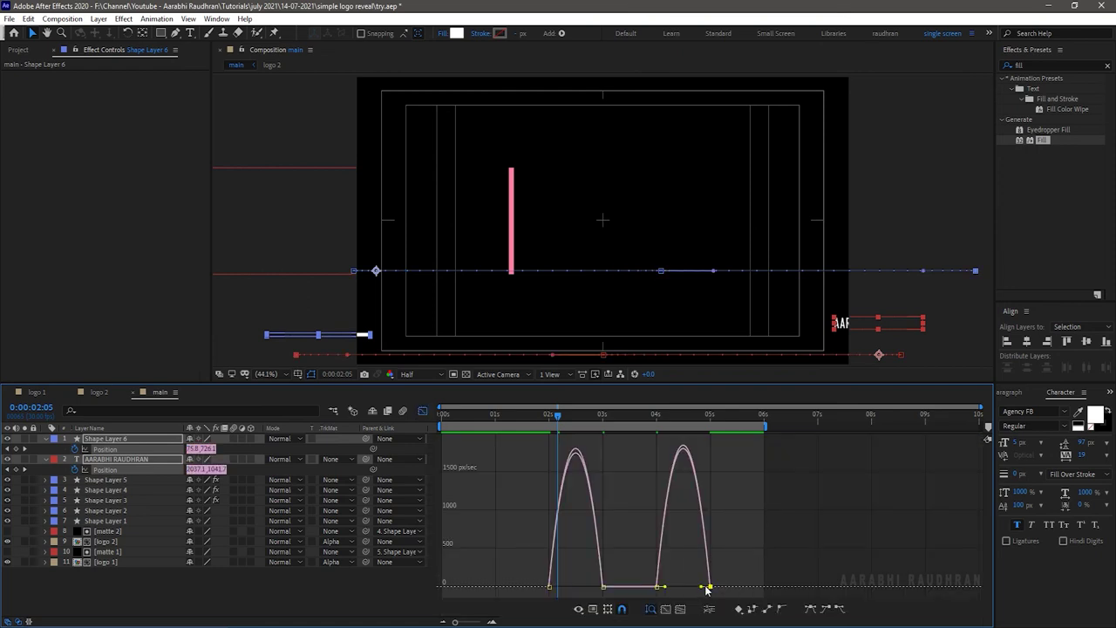
{"action": "left_click_drag", "start_coordinate": [703, 587], "coordinate": [561, 590]}
{"action": "left_click", "coordinate": [603, 587]}
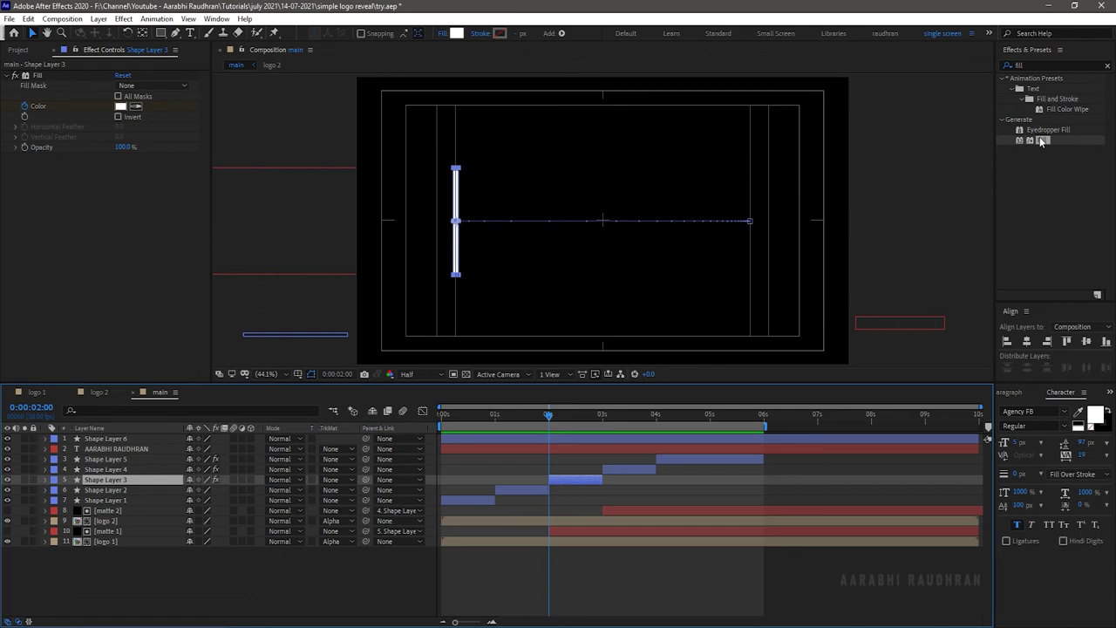
Add a white Fill effect to the underline layer and the name text layer.
{"action": "left_click", "coordinate": [104, 438]}
{"action": "left_click", "coordinate": [116, 448]}
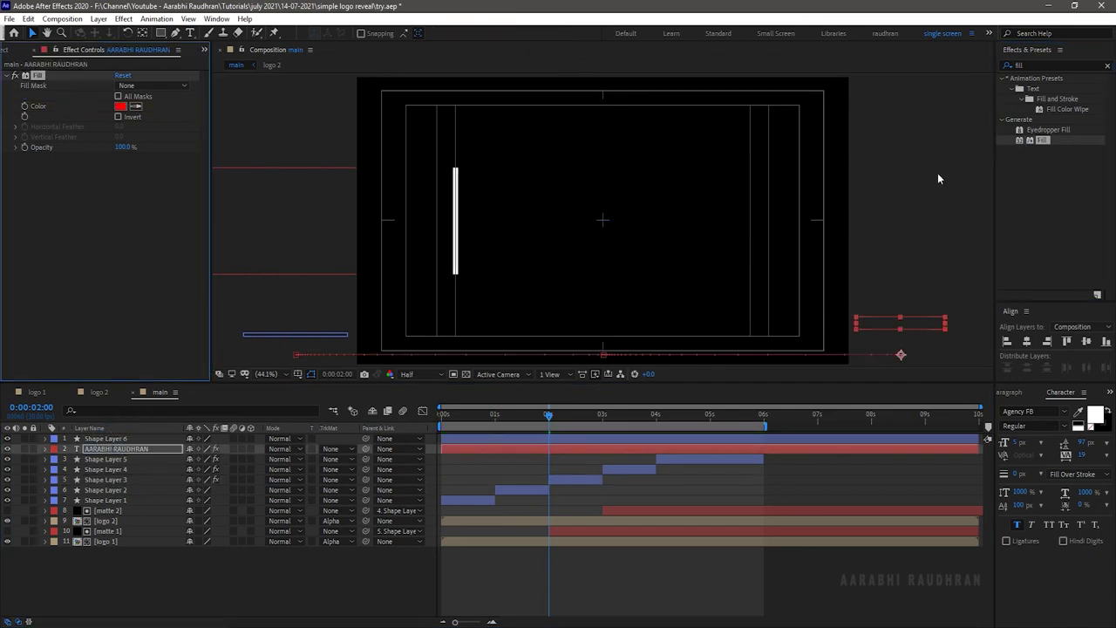
{"action": "left_click_drag", "start_coordinate": [1041, 144], "coordinate": [142, 439]}
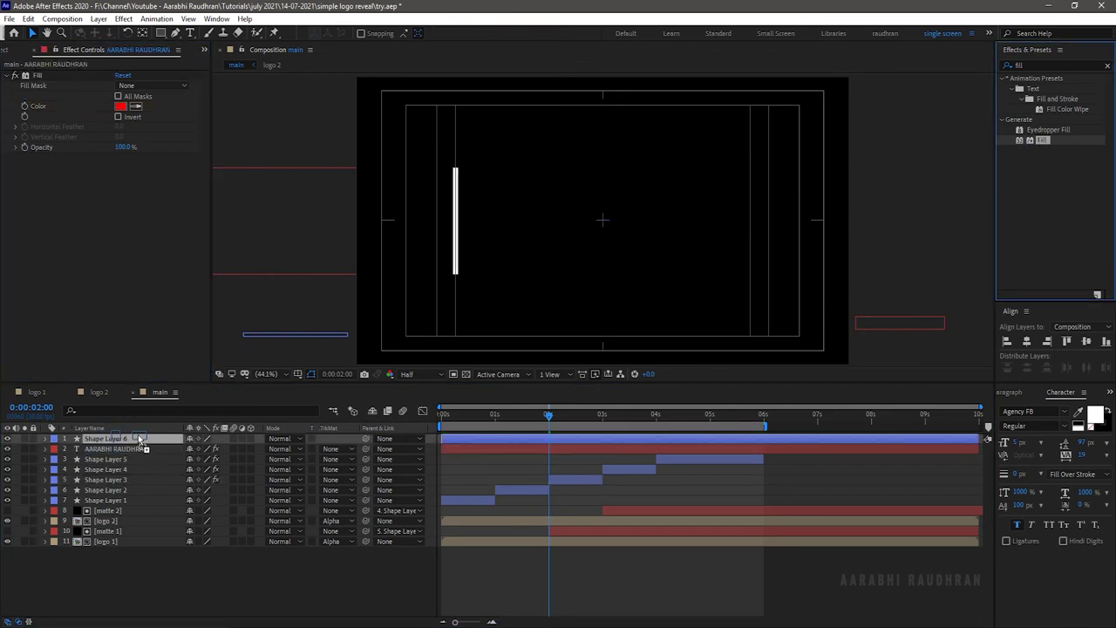
{"action": "left_click", "coordinate": [120, 105]}
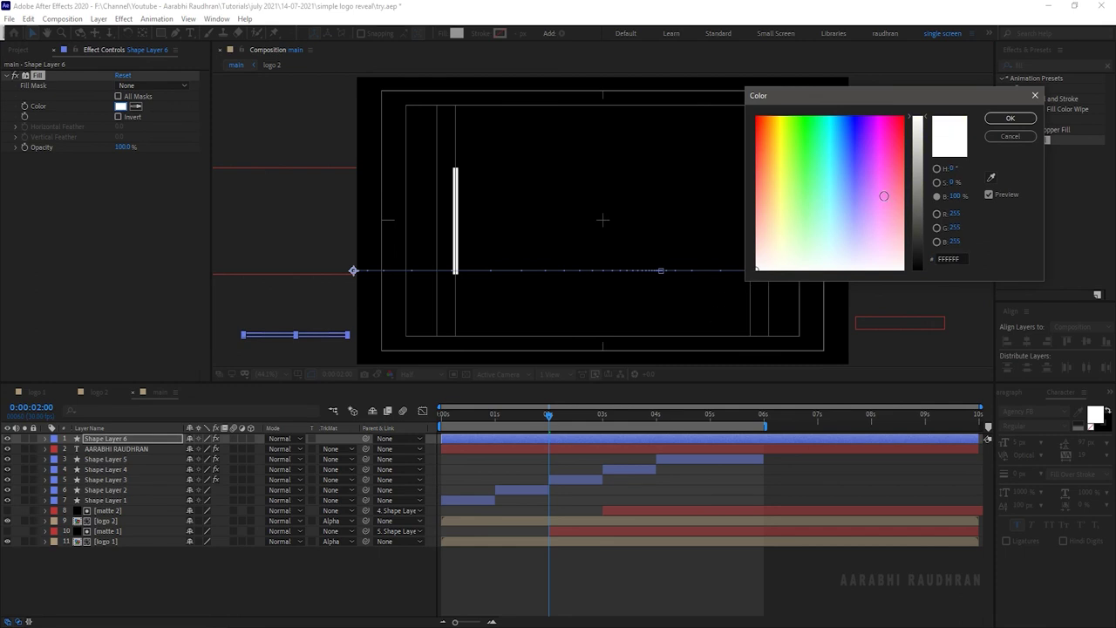
{"action": "left_click", "coordinate": [1033, 119]}
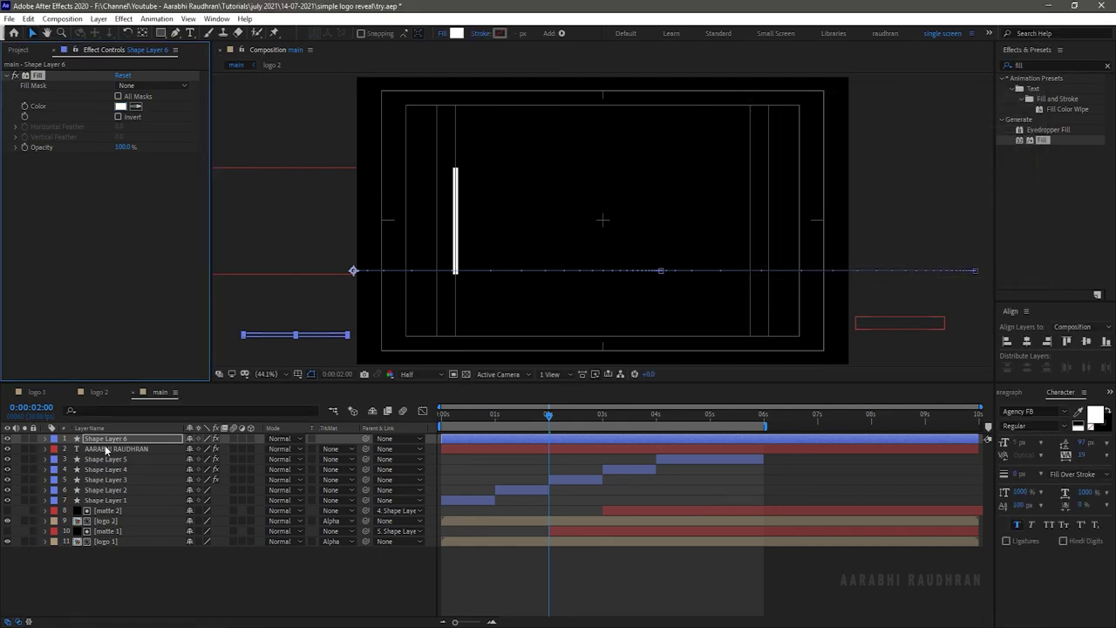
{"action": "left_click", "coordinate": [105, 448]}
{"action": "left_click", "coordinate": [120, 106]}
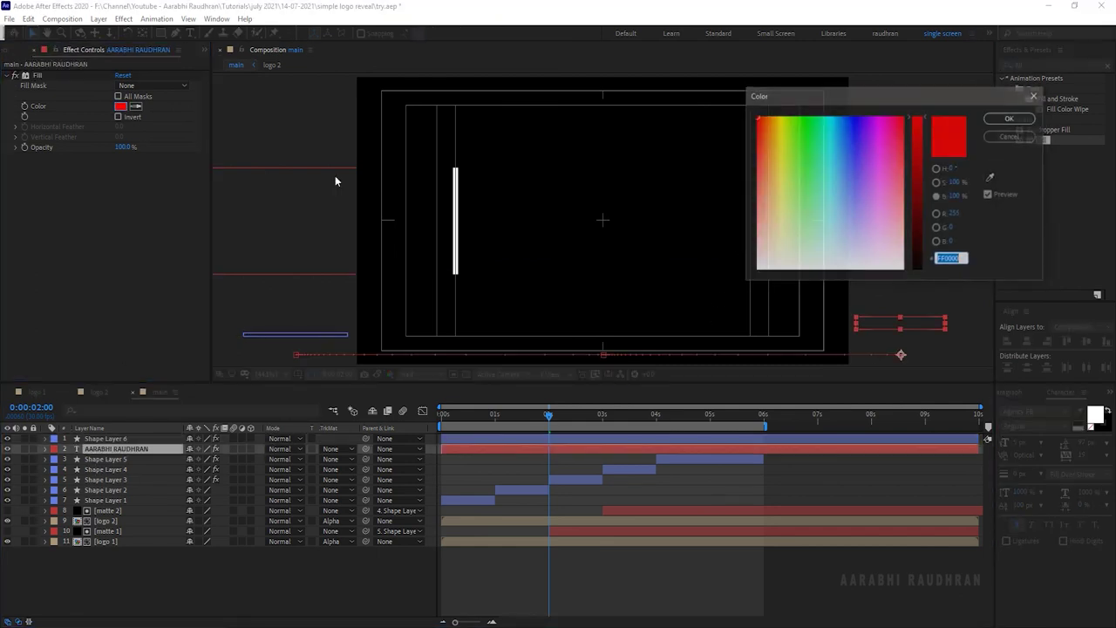
{"action": "left_click_drag", "start_coordinate": [787, 217], "coordinate": [668, 369]}
{"action": "left_click", "coordinate": [1010, 118]}
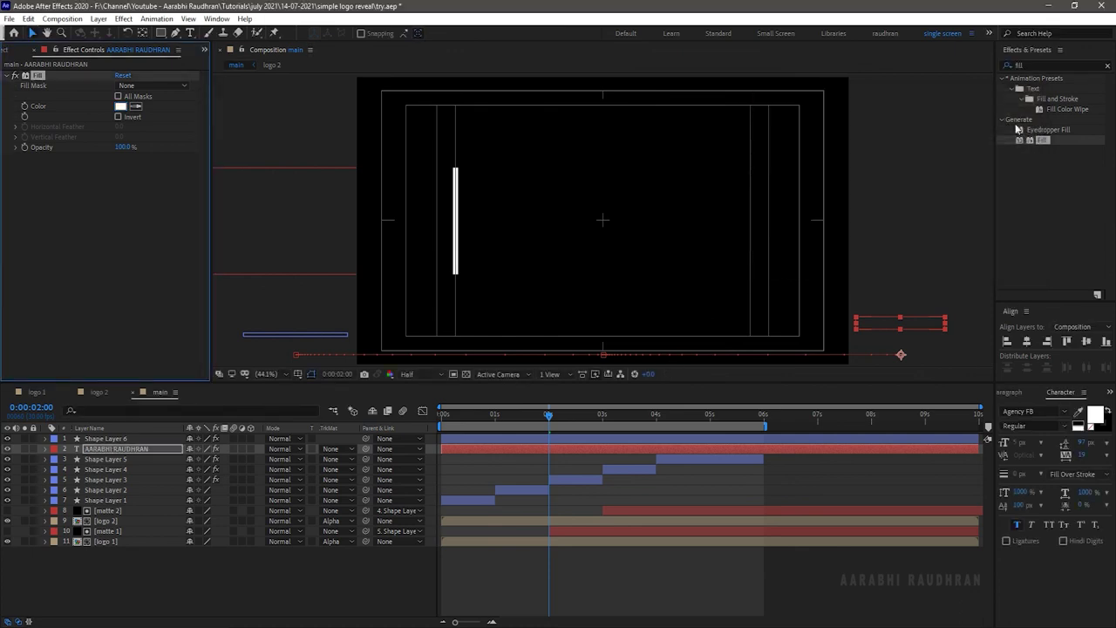
At 2:15, eyedrop the logo's red bar into both Fill colours, then move to 3:06.
{"action": "left_click", "coordinate": [108, 439]}
{"action": "left_click", "coordinate": [27, 105]}
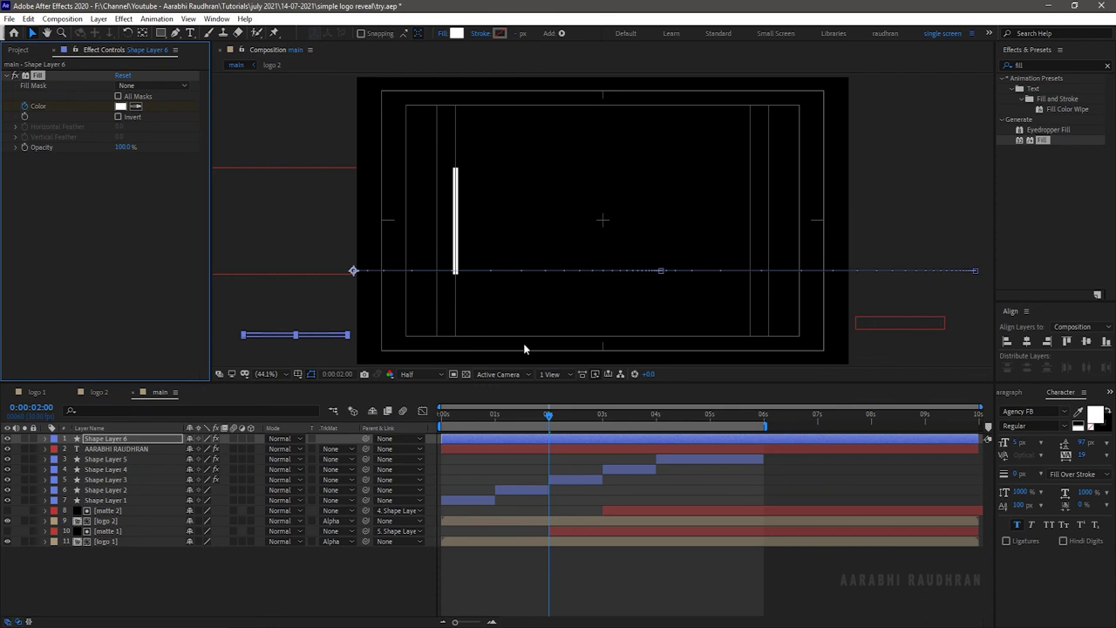
{"action": "left_click", "coordinate": [574, 416]}
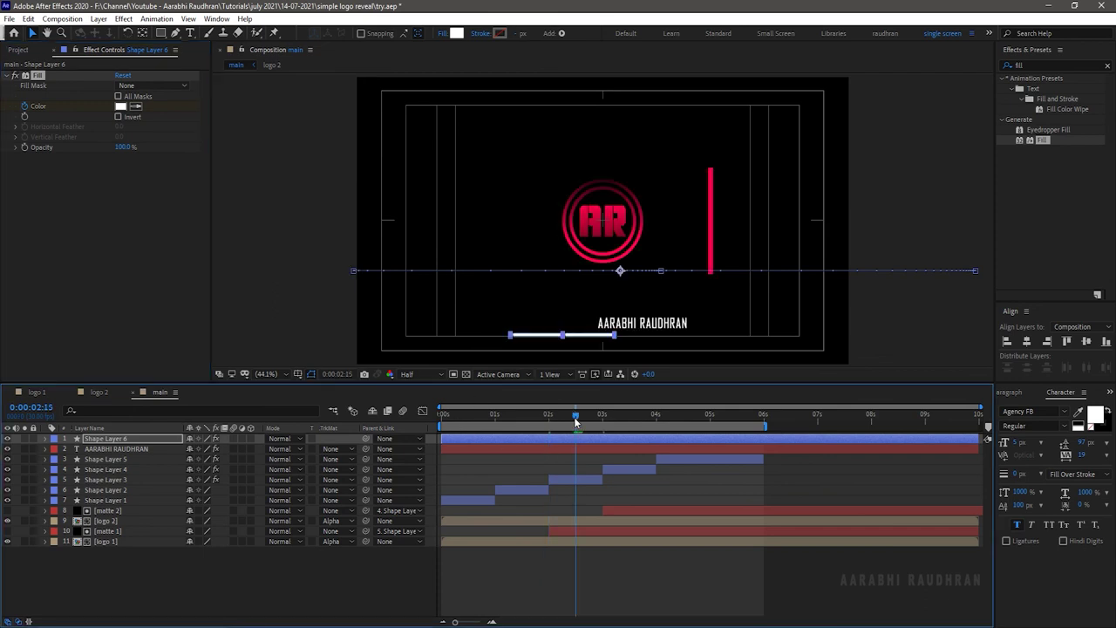
{"action": "left_click", "coordinate": [136, 106]}
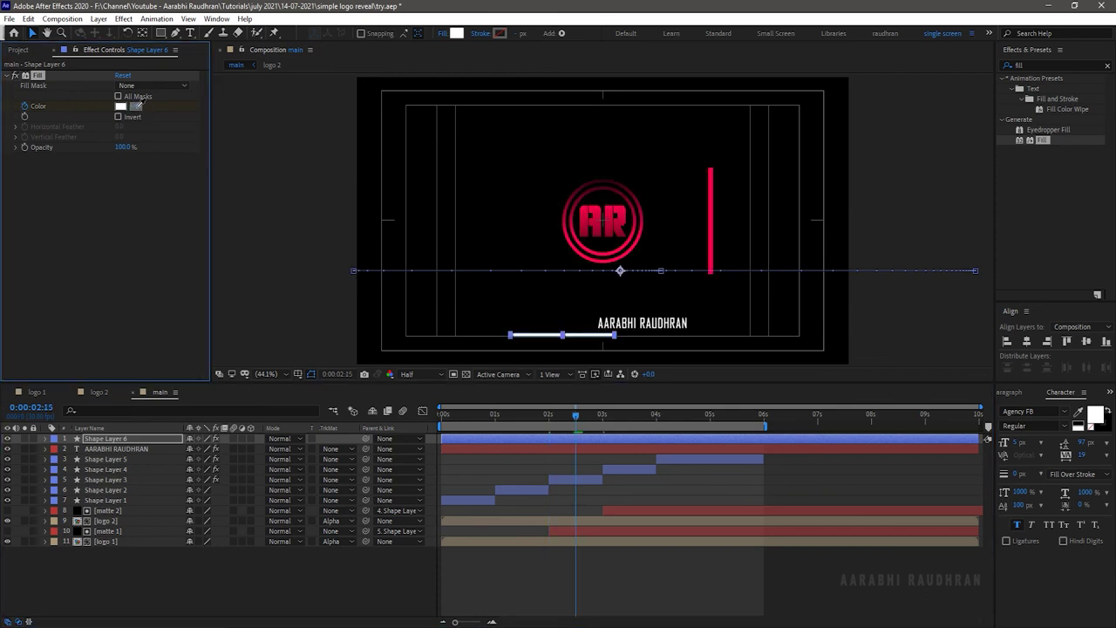
{"action": "left_click", "coordinate": [712, 182]}
{"action": "left_click", "coordinate": [108, 448]}
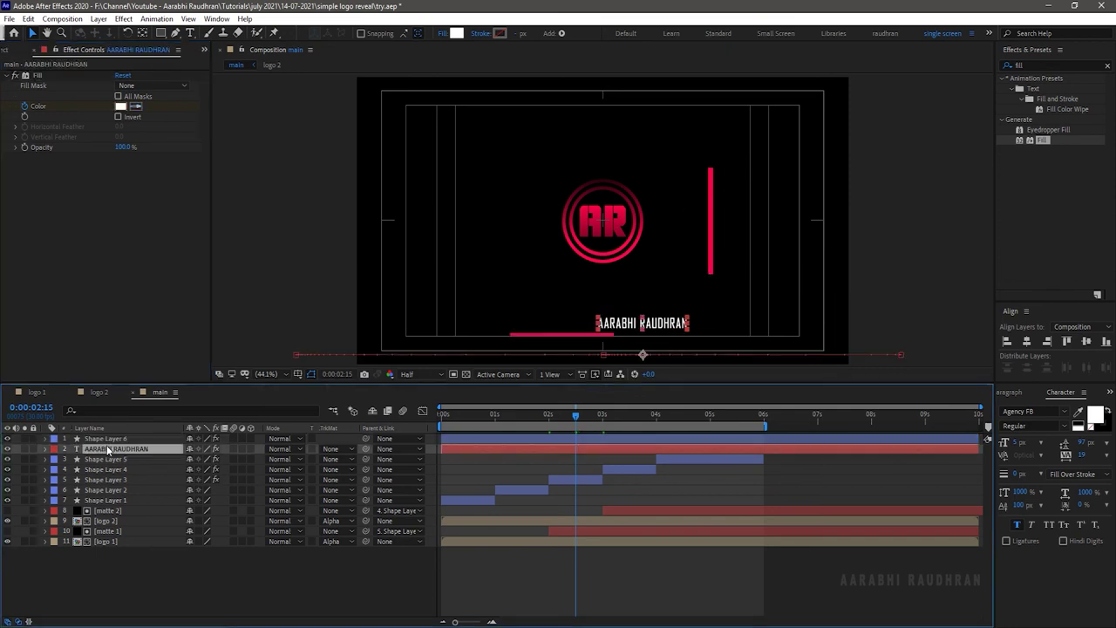
{"action": "left_click", "coordinate": [136, 107]}
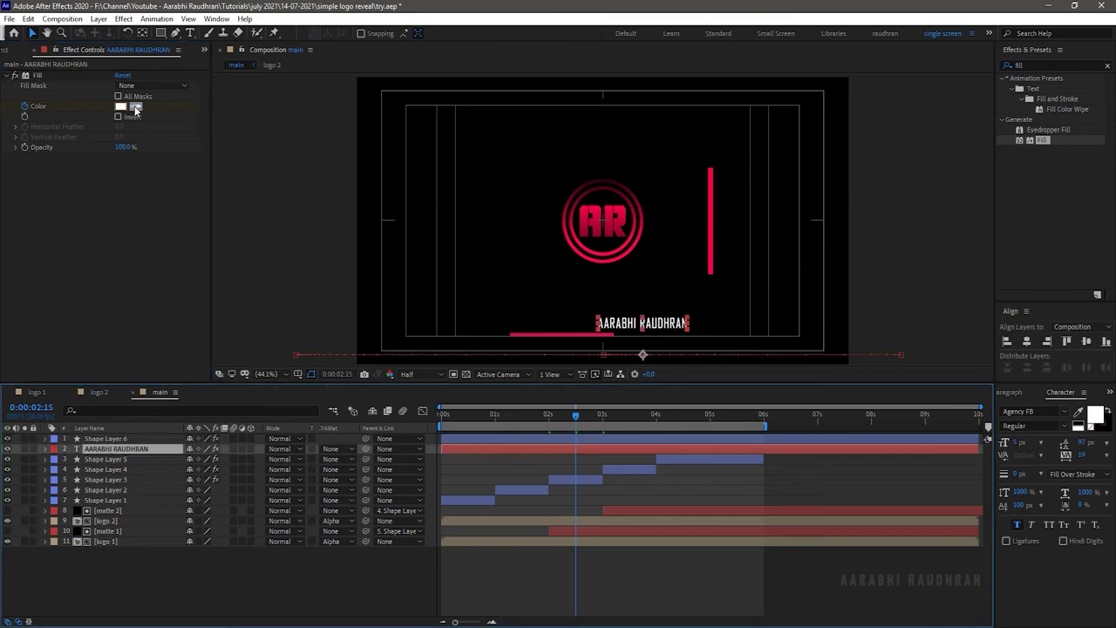
{"action": "left_click", "coordinate": [713, 216]}
{"action": "left_click_drag", "start_coordinate": [606, 418], "coordinate": [613, 425]}
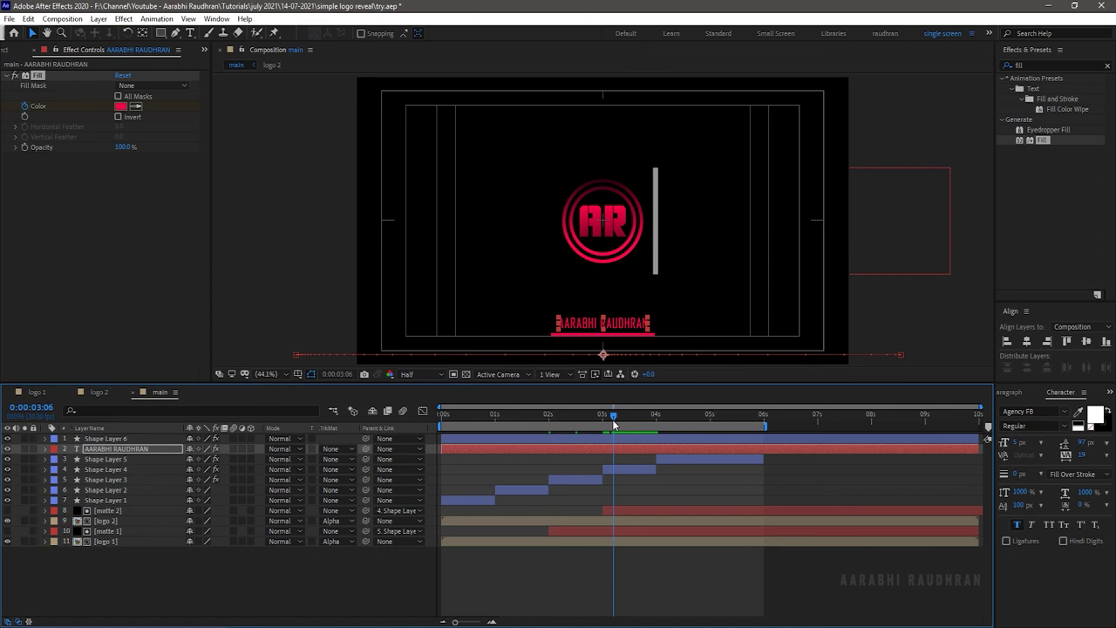
{"action": "left_click", "coordinate": [146, 450]}
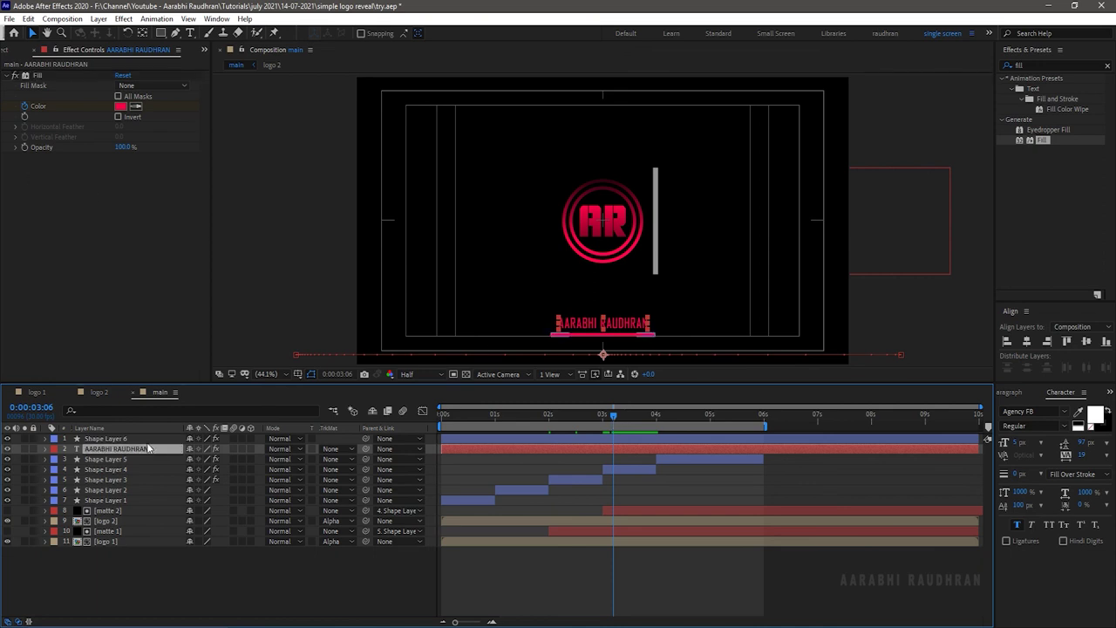
Add Fill Color keyframes at 3:06 on the name text and underline layers.
{"action": "key", "text": "u"}
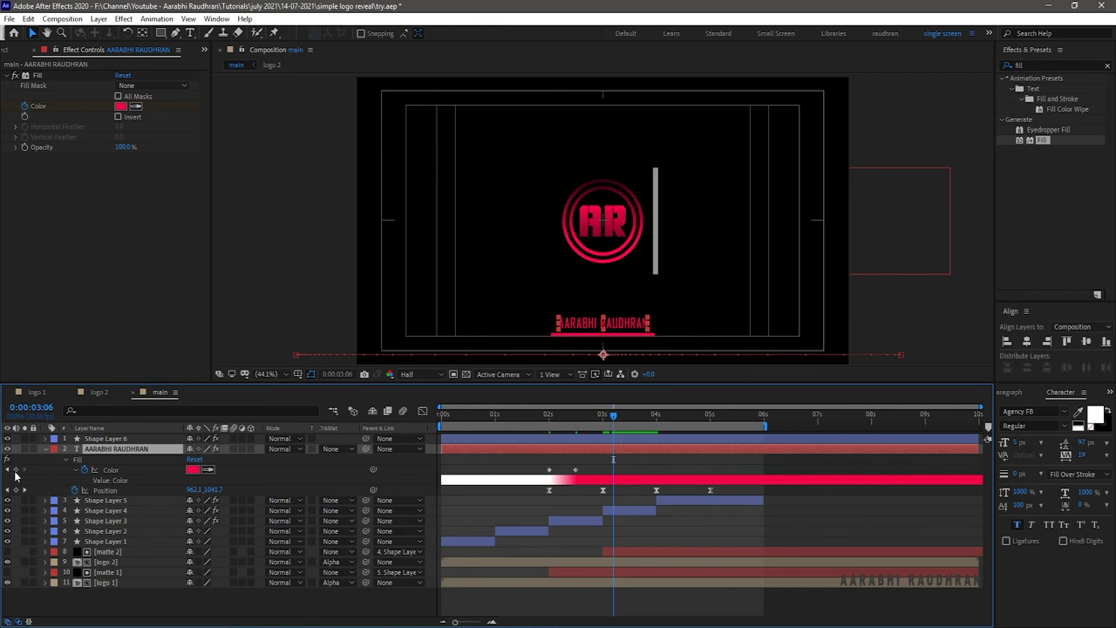
{"action": "left_click", "coordinate": [15, 470]}
{"action": "left_click", "coordinate": [109, 439]}
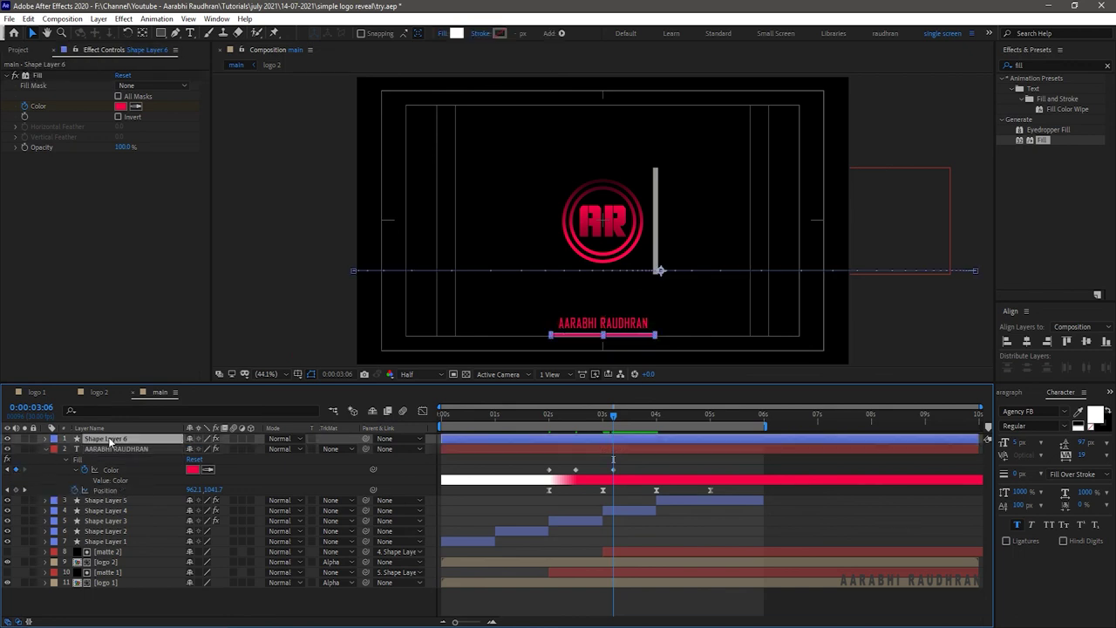
{"action": "key", "text": "u"}
{"action": "left_click", "coordinate": [19, 460]}
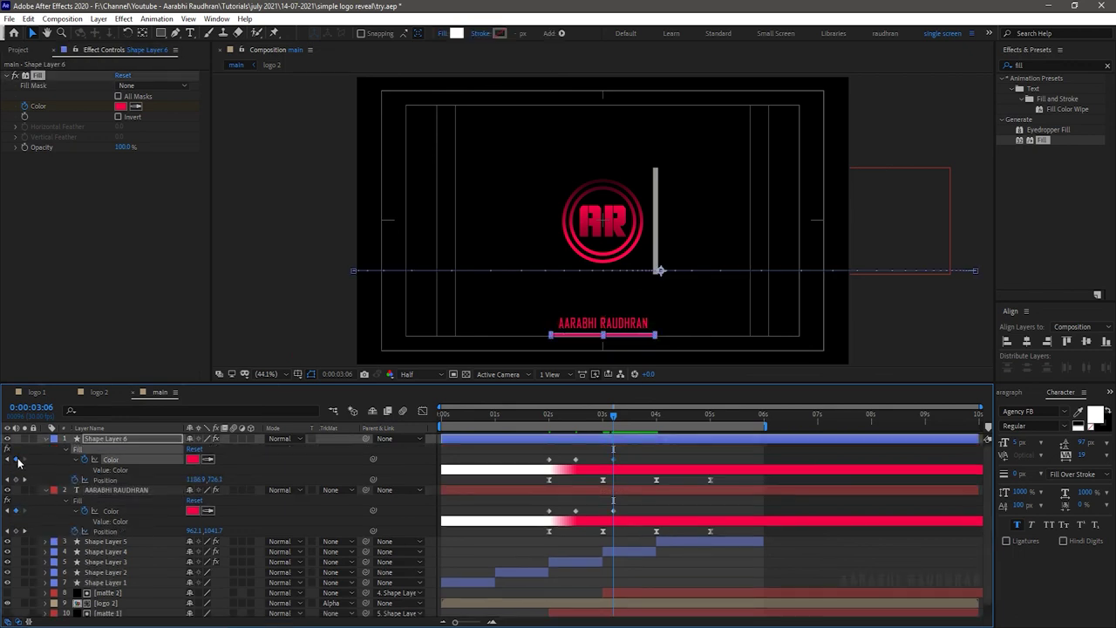
At 3:15, eyedrop the teal bar into both fills, then preview from the start.
{"action": "left_click", "coordinate": [632, 421]}
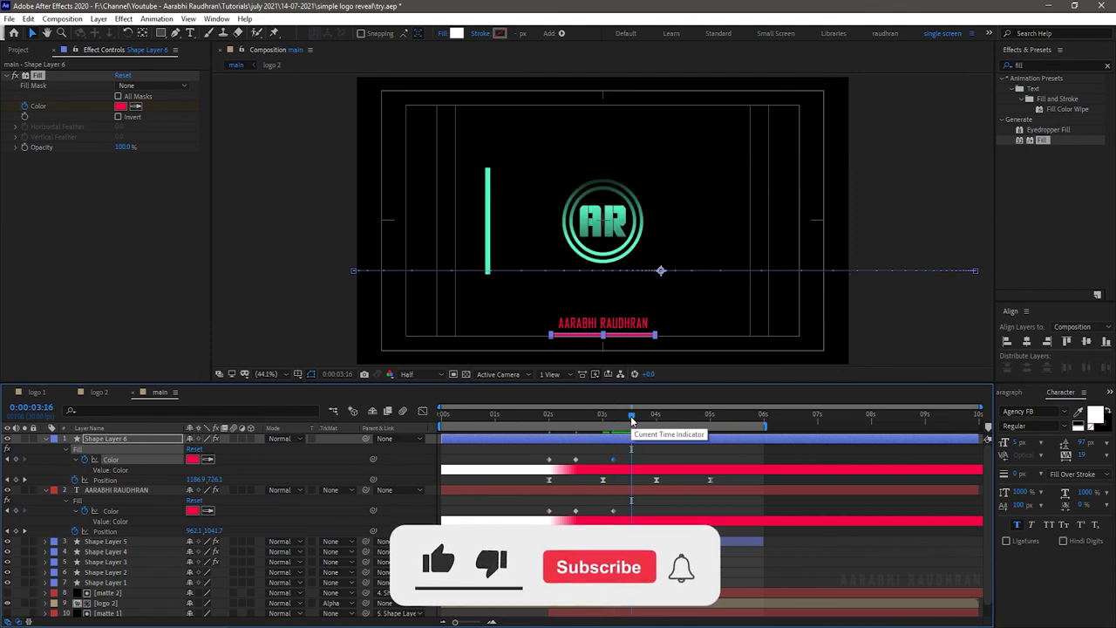
{"action": "left_click_drag", "start_coordinate": [632, 421], "coordinate": [631, 421]}
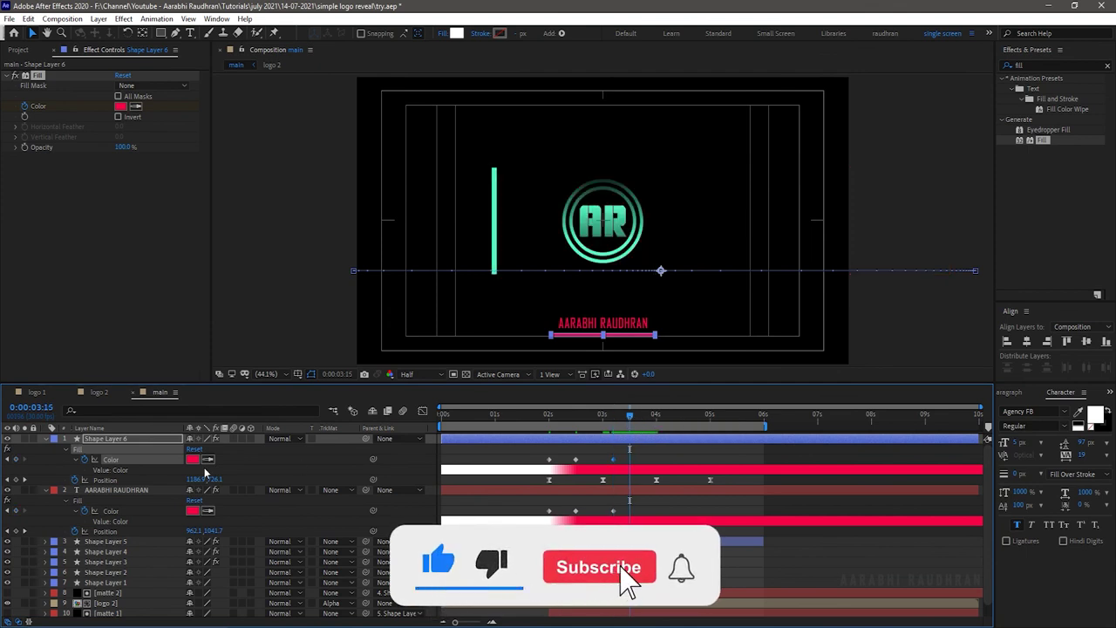
{"action": "left_click", "coordinate": [207, 459]}
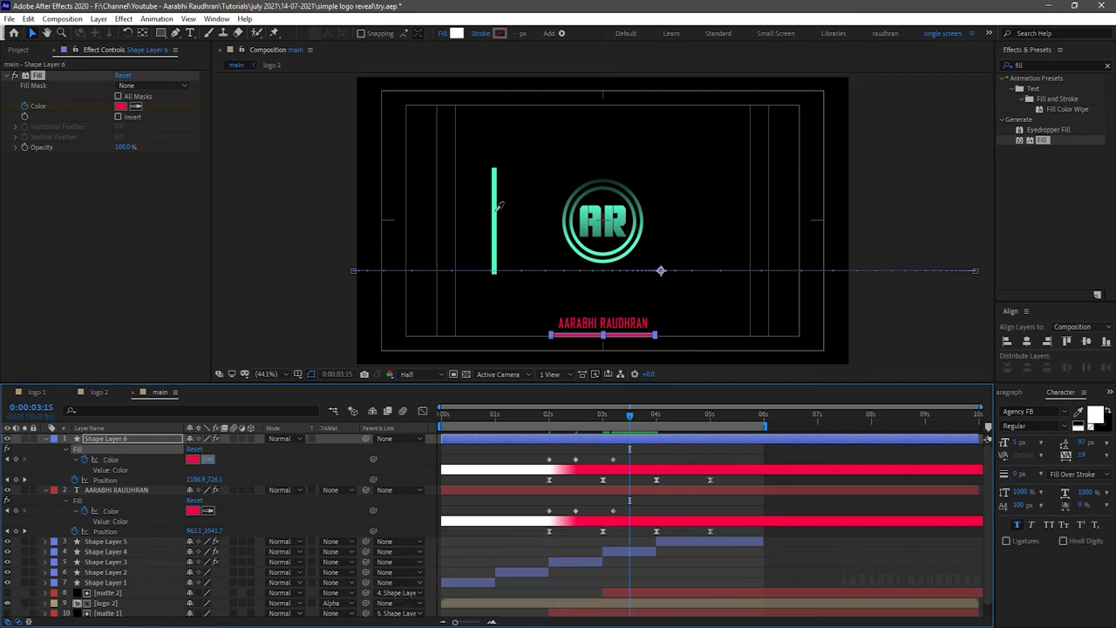
{"action": "left_click", "coordinate": [494, 210]}
{"action": "left_click", "coordinate": [207, 510]}
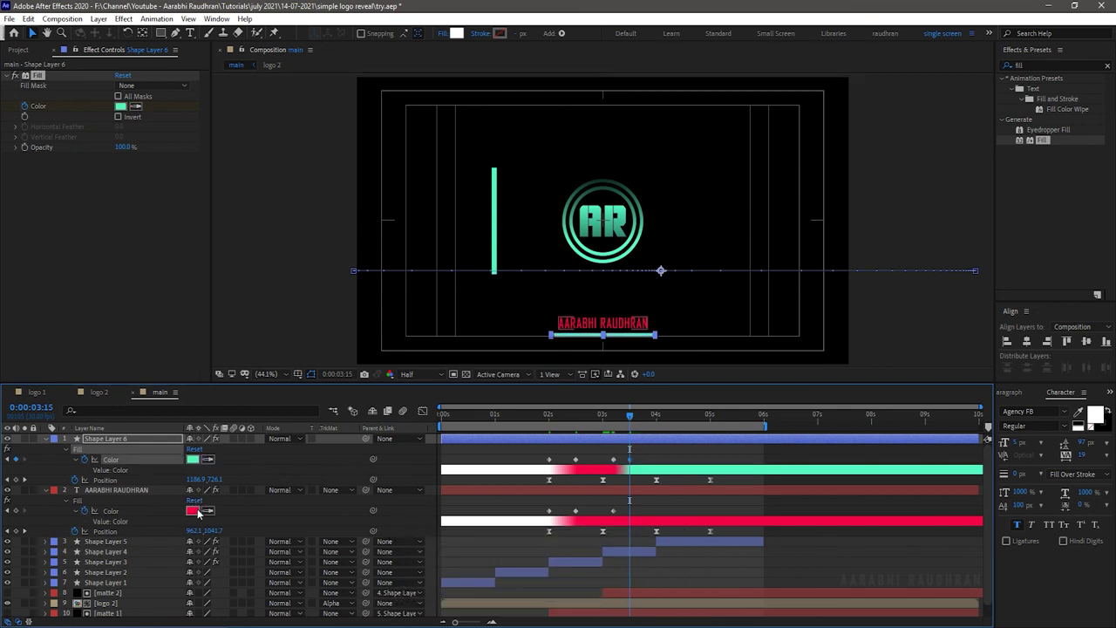
{"action": "left_click", "coordinate": [603, 222]}
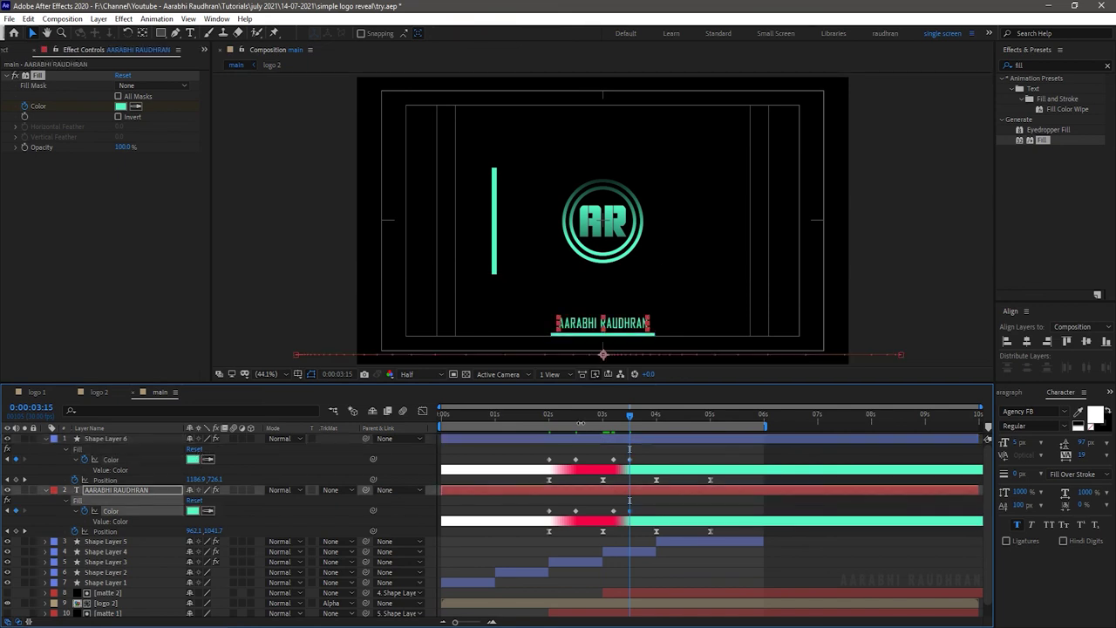
{"action": "left_click_drag", "start_coordinate": [629, 420], "coordinate": [443, 419]}
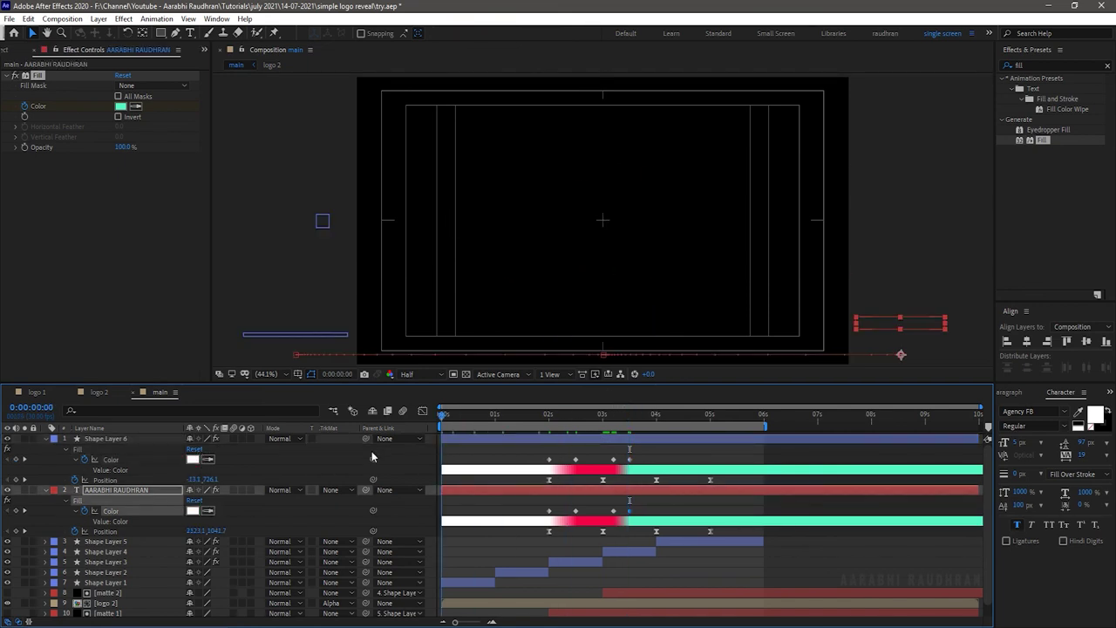
{"action": "key", "text": "space"}
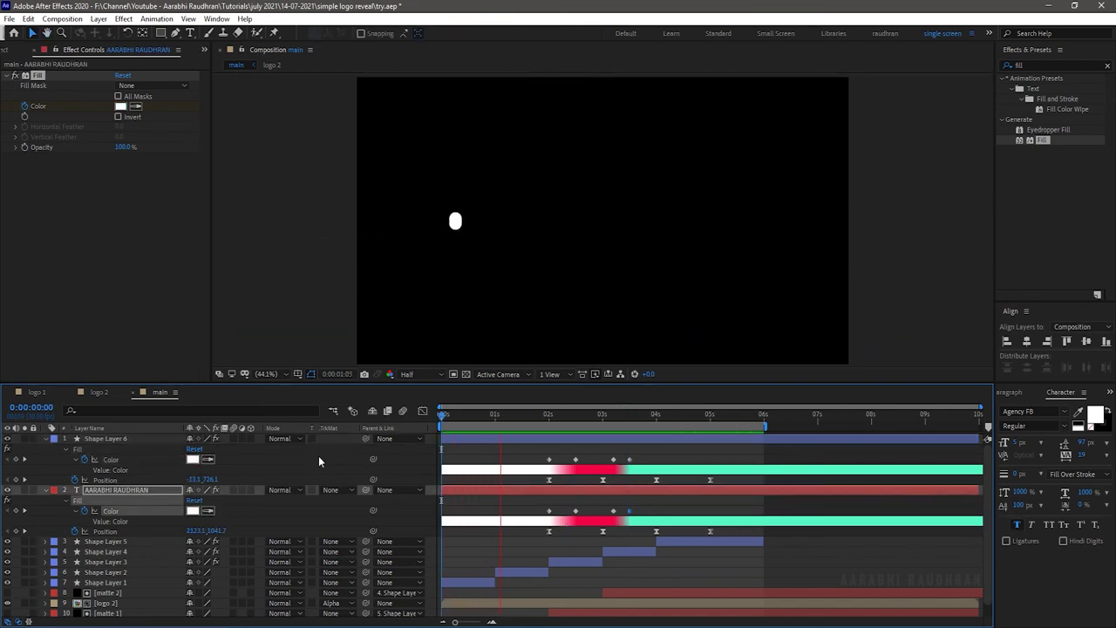